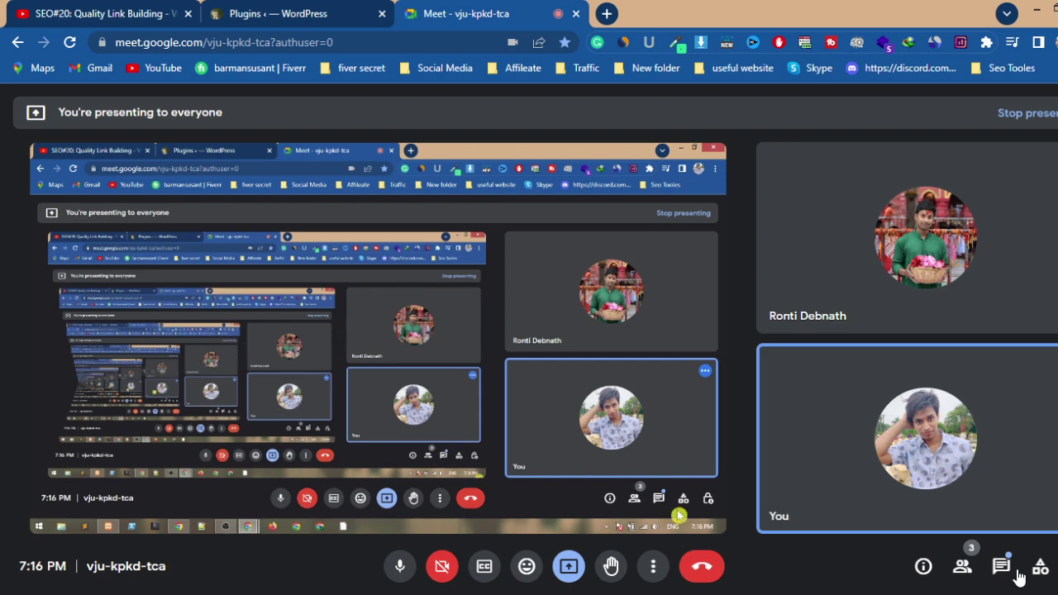
# Step: Open the in-call messages of the meeting and switch to the WordPress admin's Plugins page
pyautogui.click(999, 568)
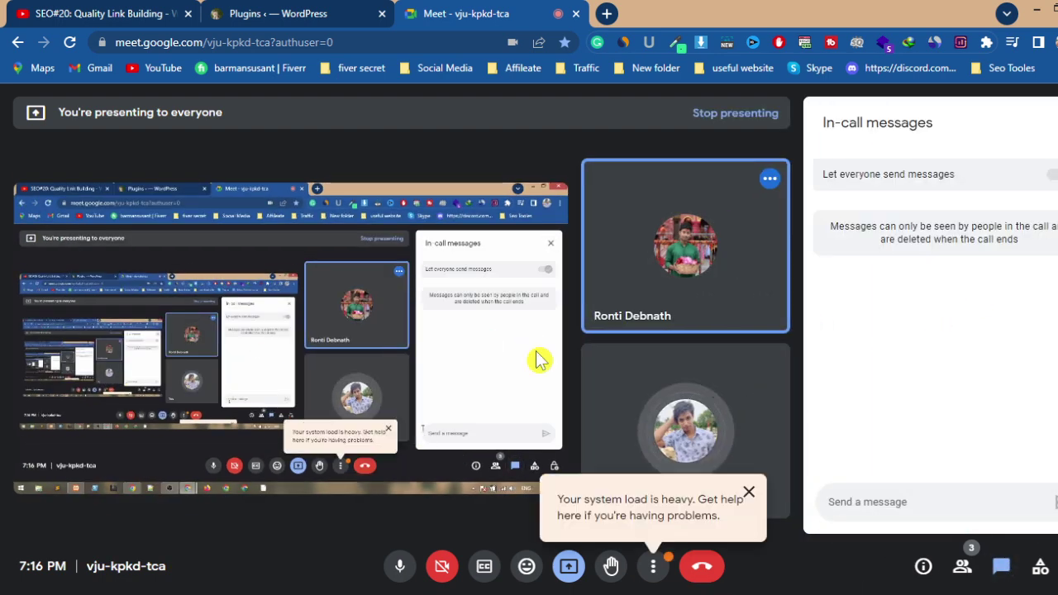
pyautogui.click(274, 25)
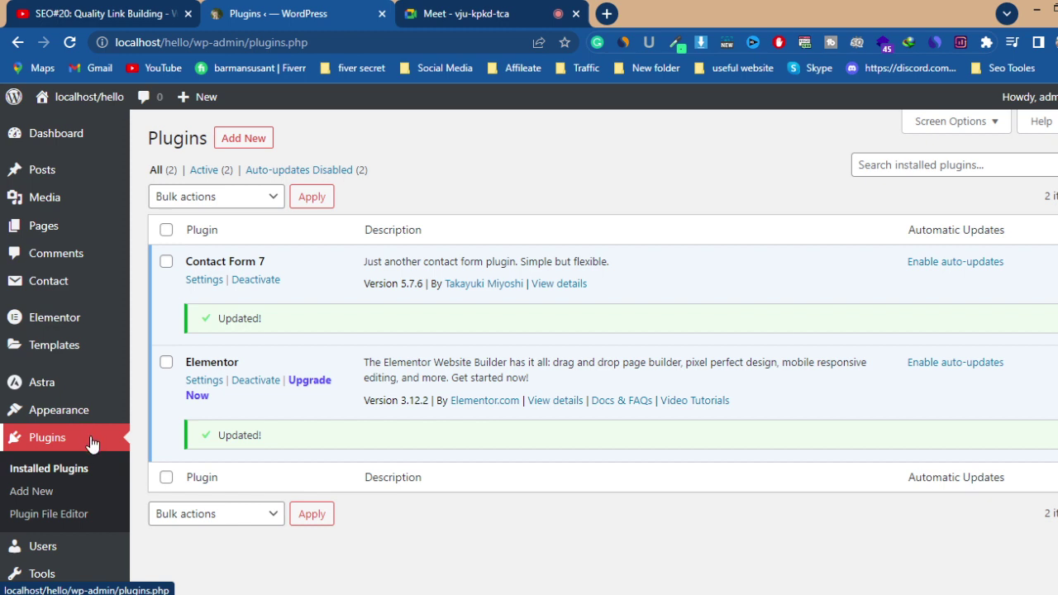
pyautogui.scroll(-1, 91, 445)
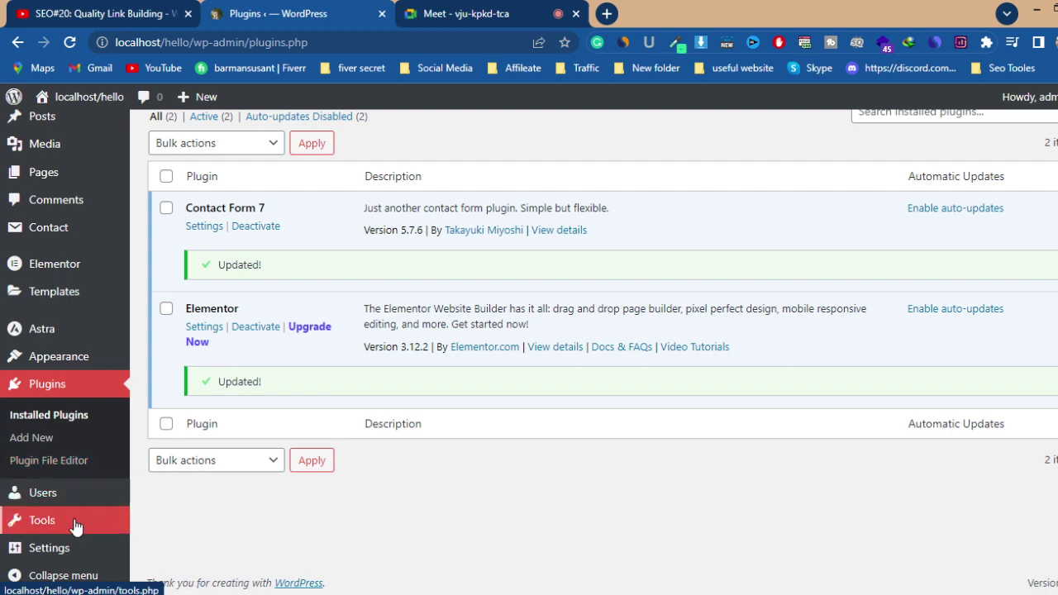
pyautogui.moveTo(56, 560)
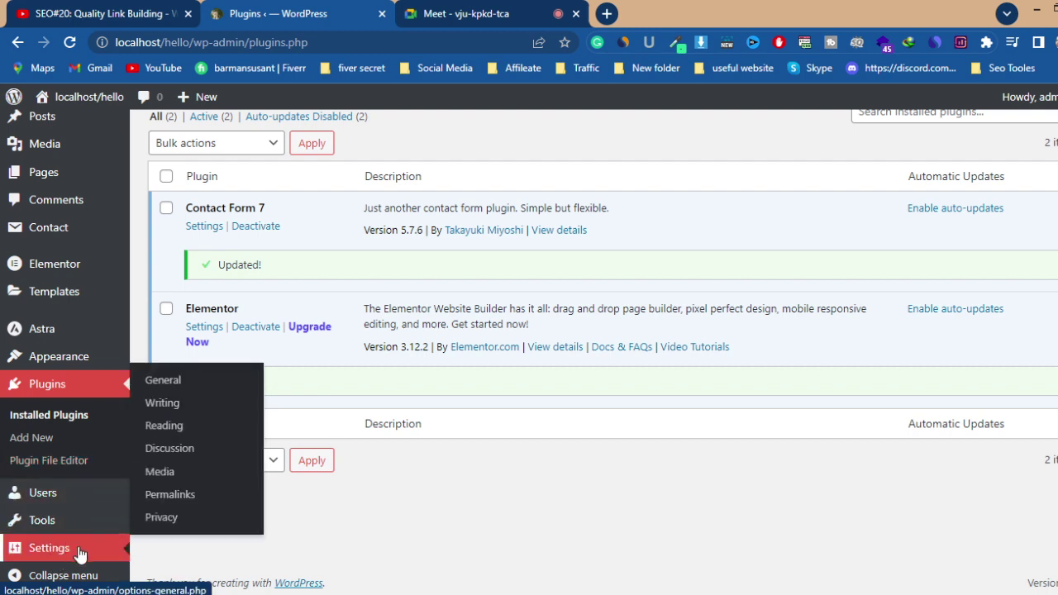
pyautogui.moveTo(91, 538)
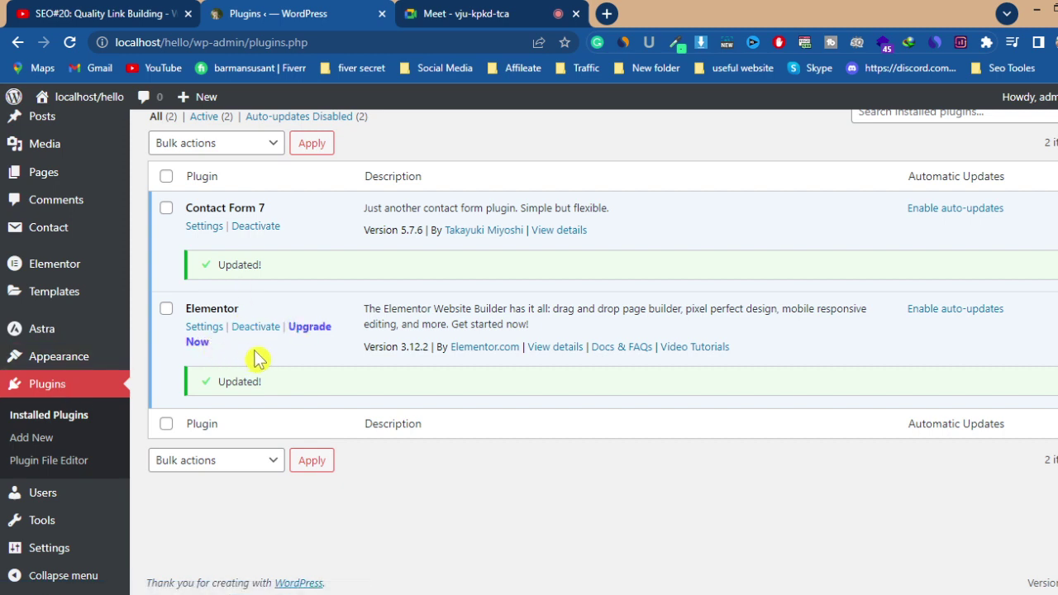
pyautogui.scroll(1, 296, 361)
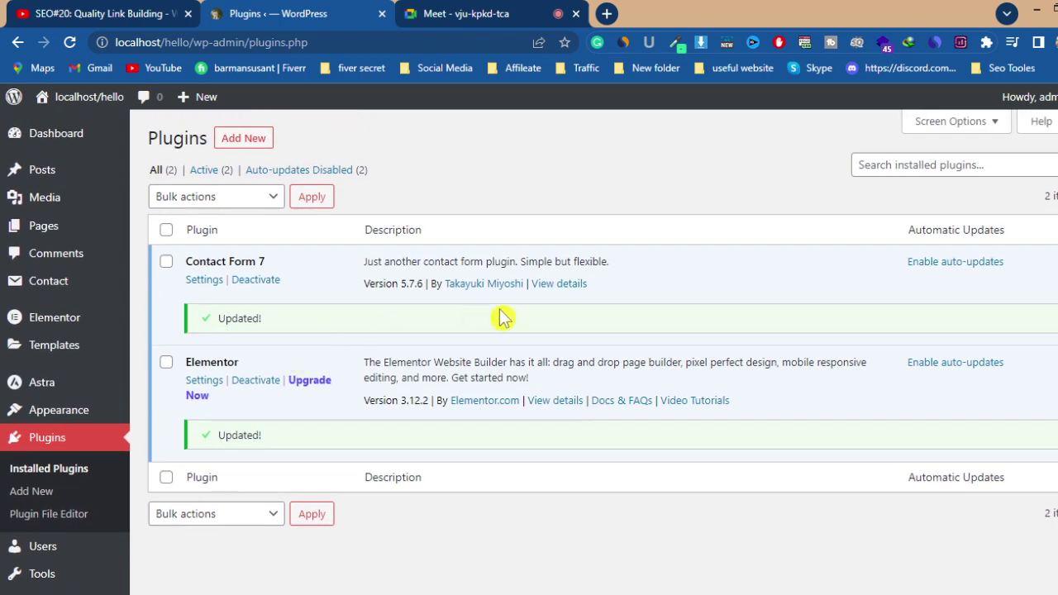
# Step: Go to the site's list of pages and open the Home page for editing in a new browser tab
pyautogui.moveTo(70, 231)
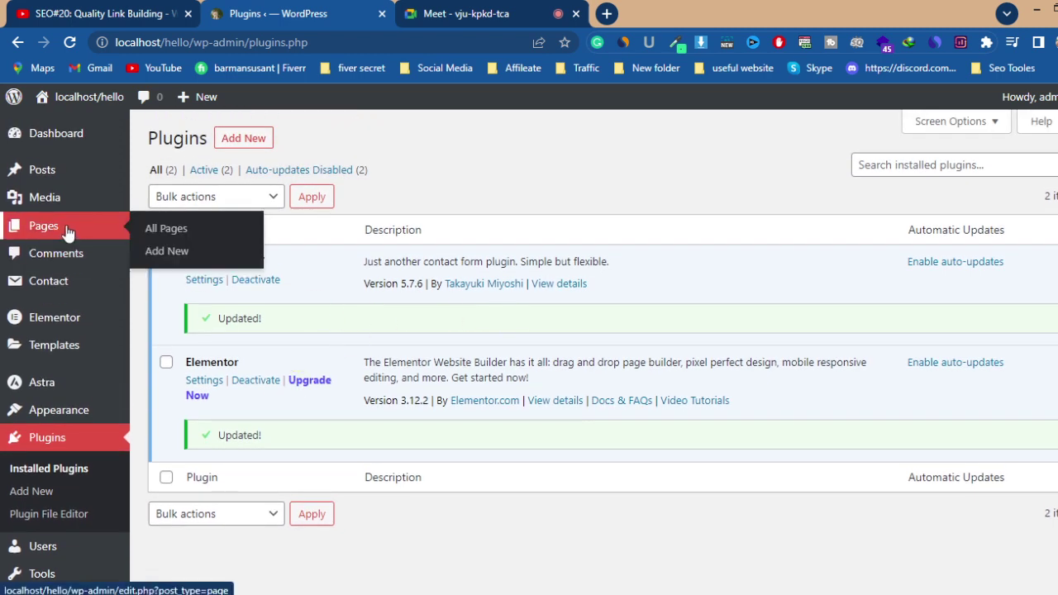
pyautogui.click(63, 231)
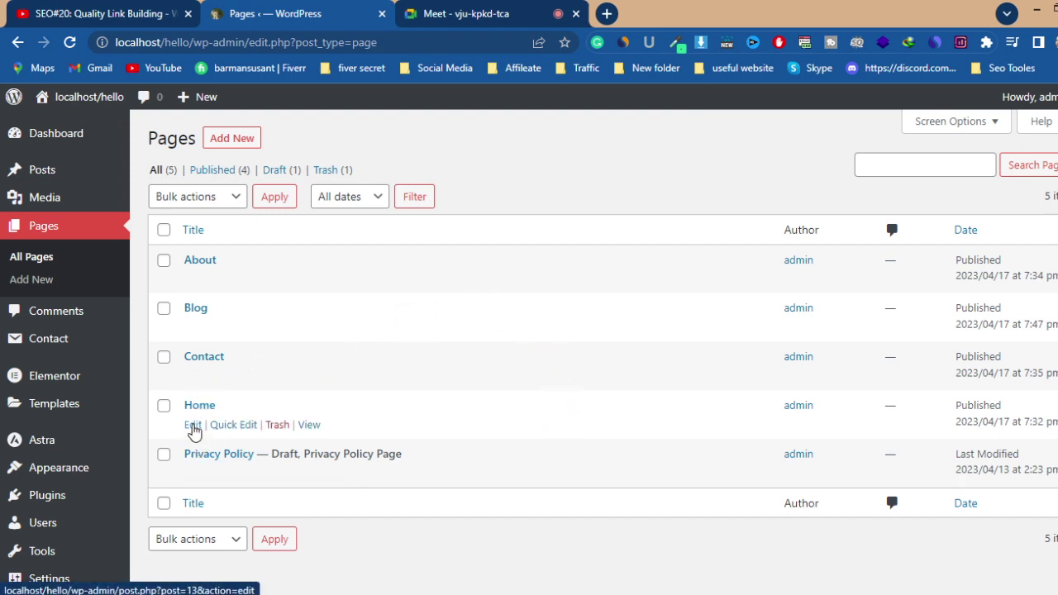
pyautogui.rightClick(193, 425)
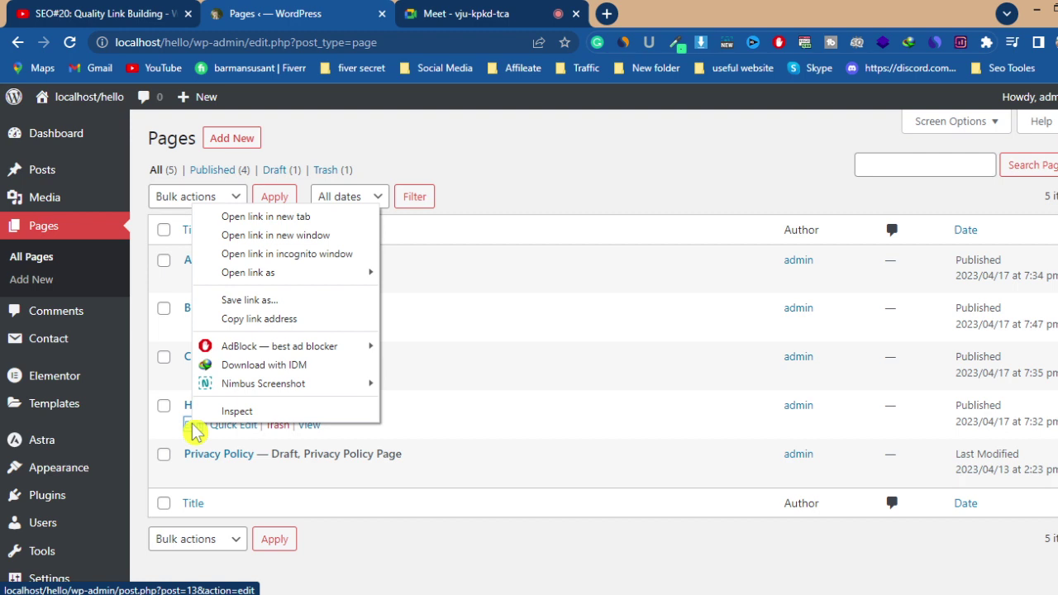
pyautogui.click(277, 217)
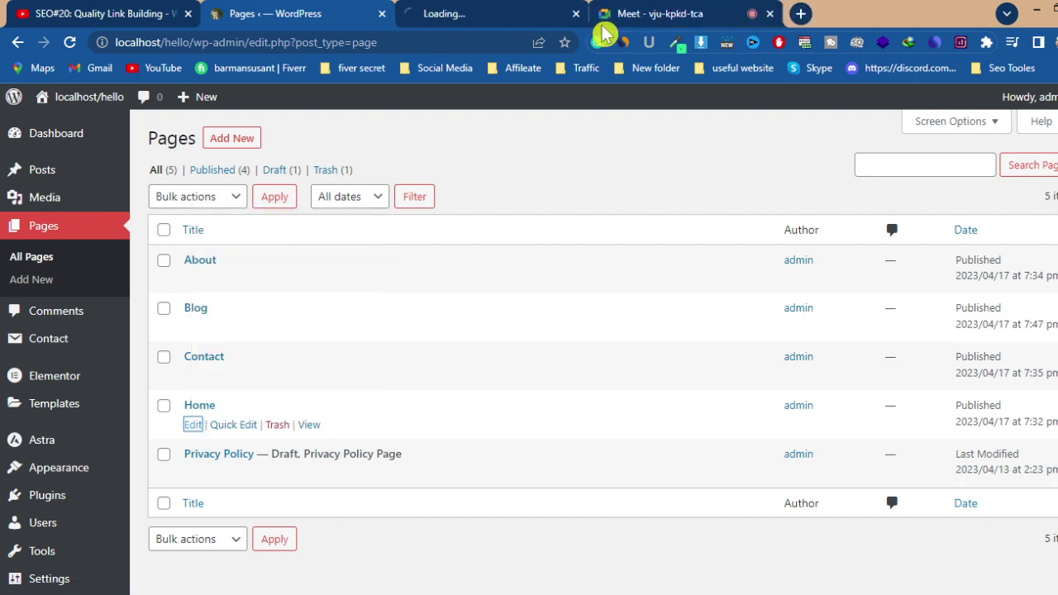
pyautogui.click(508, 18)
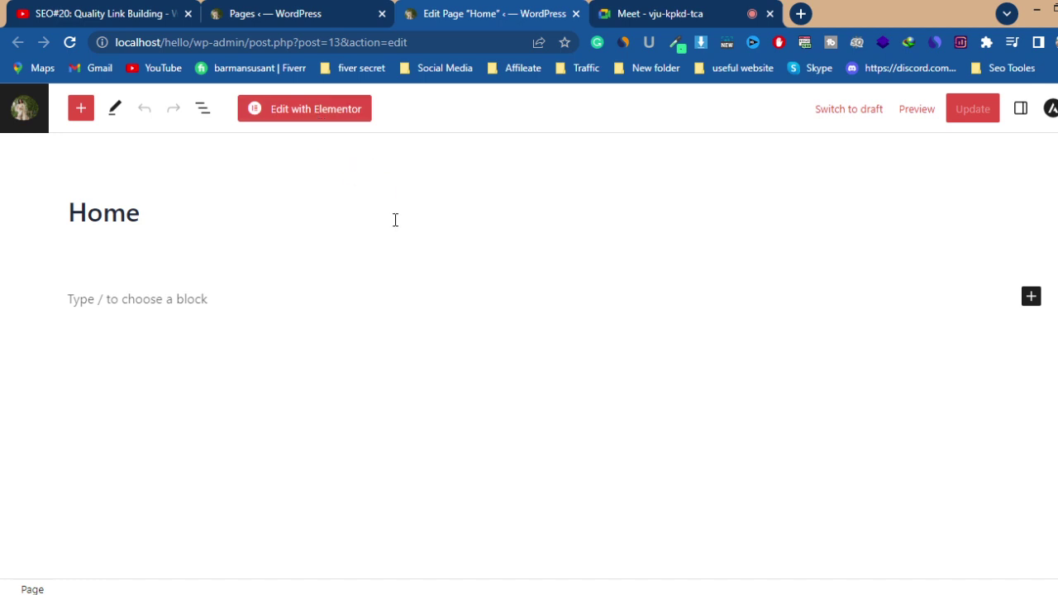
# Step: Edit the Home page with Elementor and dismiss the What's New announcement about containers
pyautogui.click(328, 118)
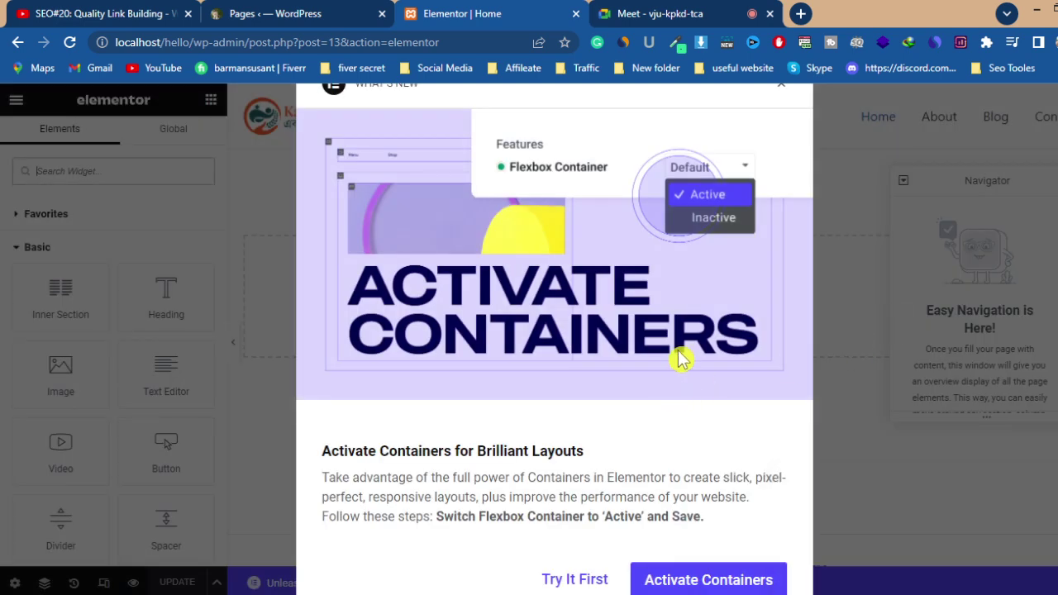
pyautogui.click(783, 93)
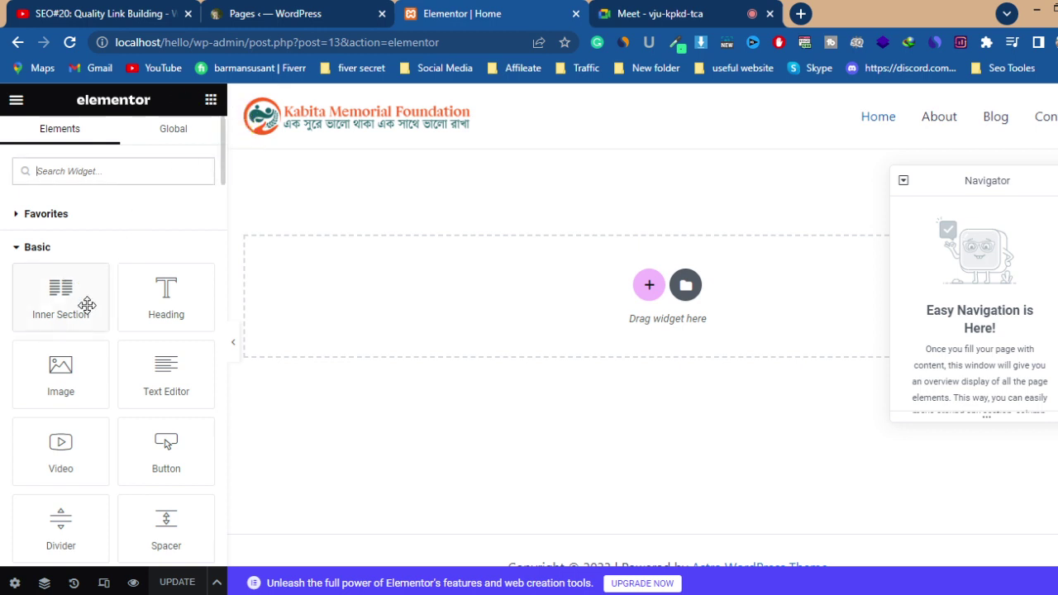
# Step: Move the floating Navigator slightly farther away from the middle of the page canvas
pyautogui.scroll(-3, 99, 330)
pyautogui.scroll(-2, 99, 333)
pyautogui.scroll(5, 100, 331)
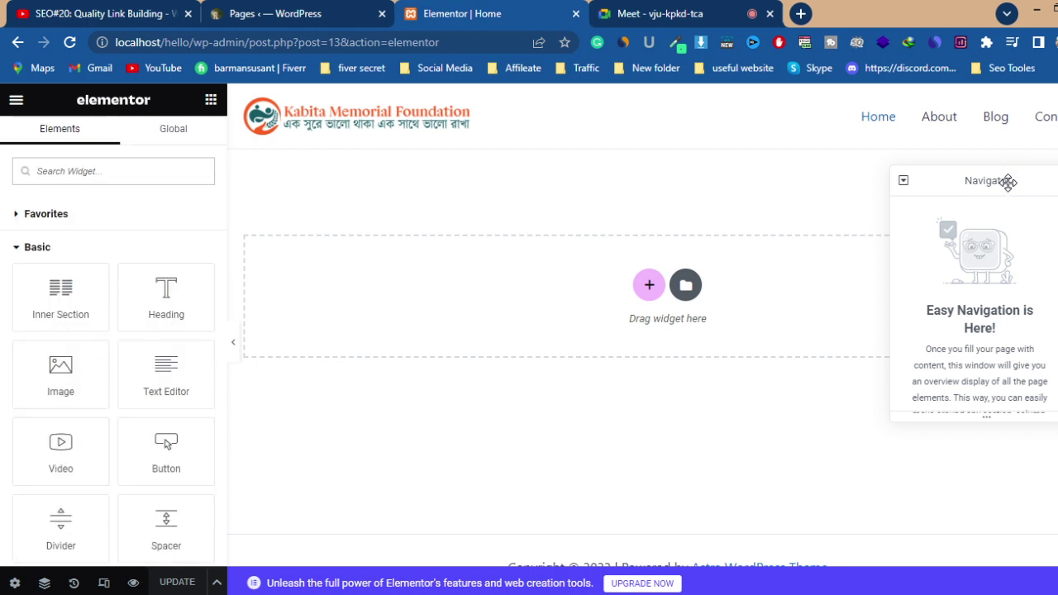
pyautogui.moveTo(1012, 181); pyautogui.dragTo(1049, 185)
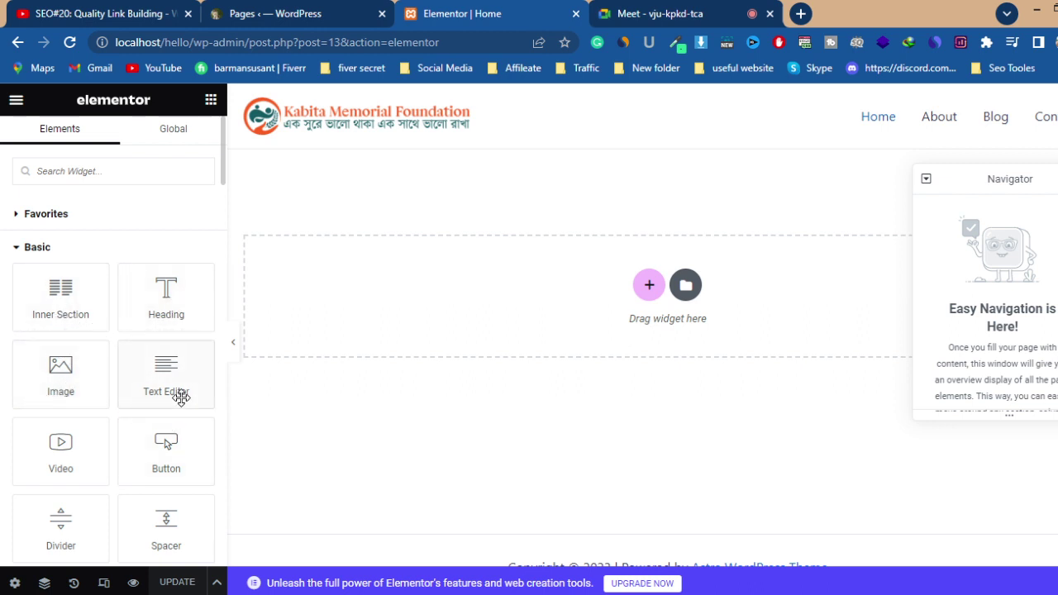
# Step: Look through Elementor's Basic and Pro widgets and collapse the Pro category
pyautogui.scroll(-2, 181, 398)
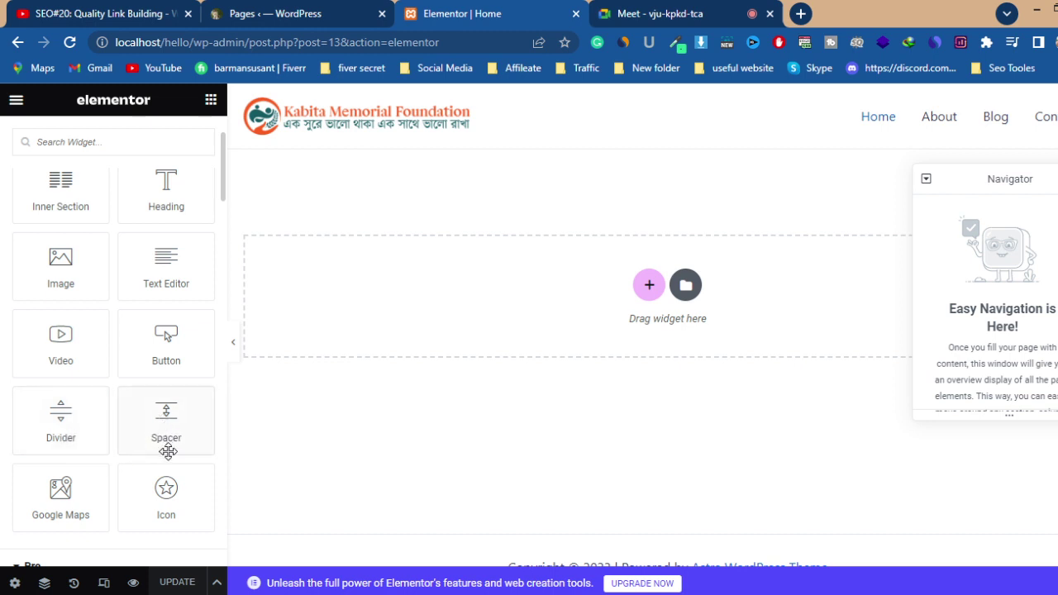
pyautogui.scroll(-1, 194, 439)
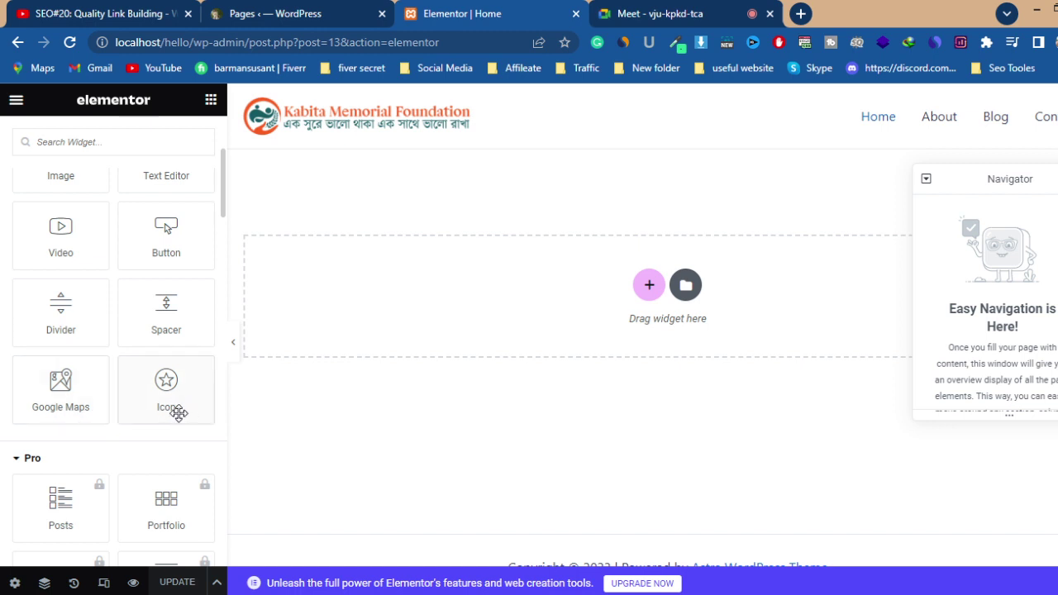
pyautogui.scroll(2, 172, 426)
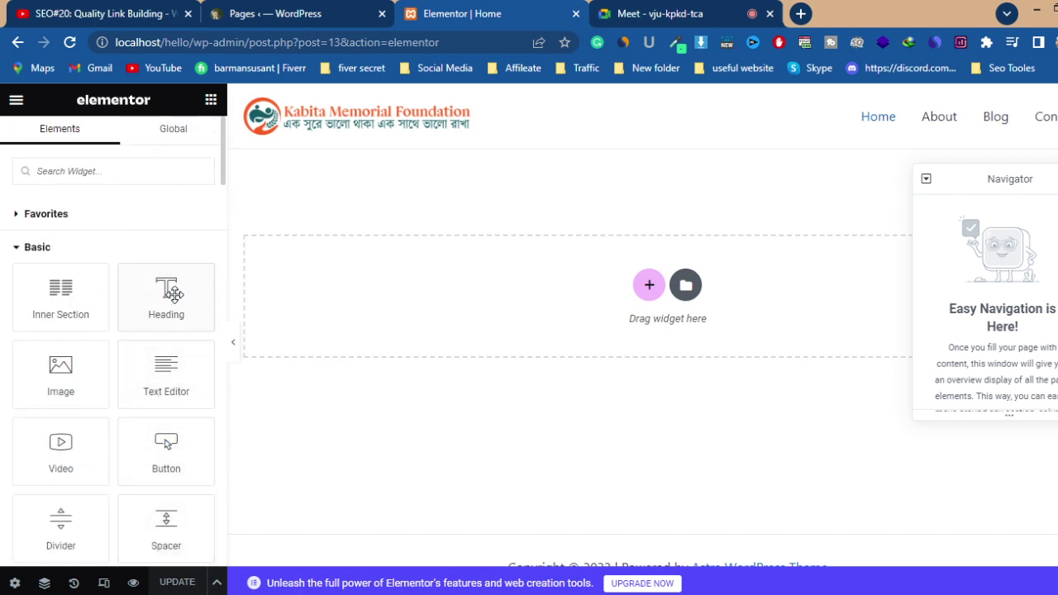
pyautogui.scroll(-4, 146, 367)
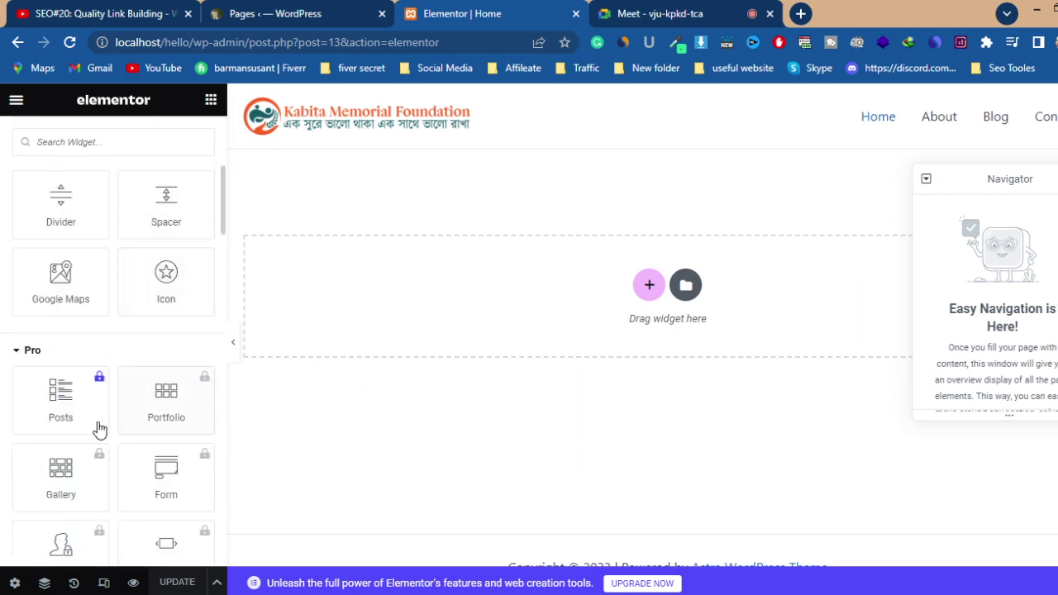
pyautogui.click(18, 354)
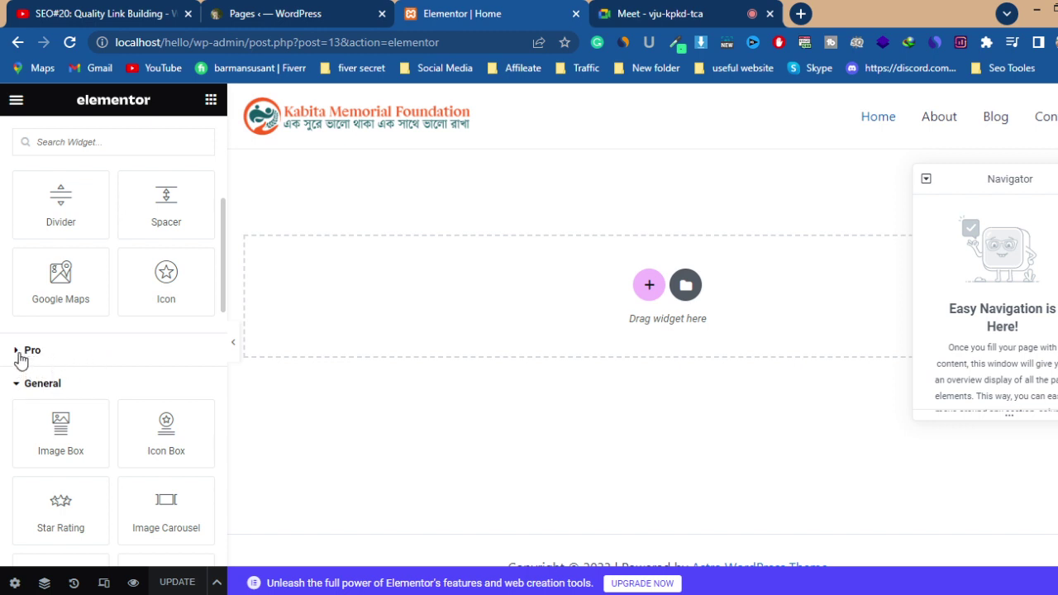
pyautogui.click(19, 352)
pyautogui.click(19, 352)
pyautogui.scroll(5, 118, 371)
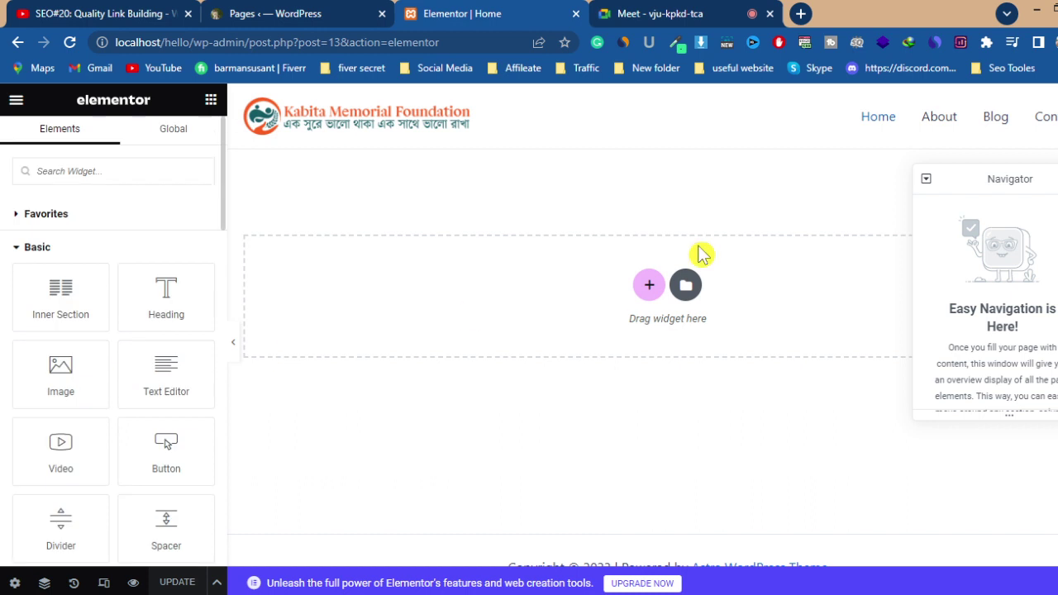
# Step: Search Google for "elementor pro price" in a new browser tab
pyautogui.click(802, 17)
pyautogui.click(328, 44)
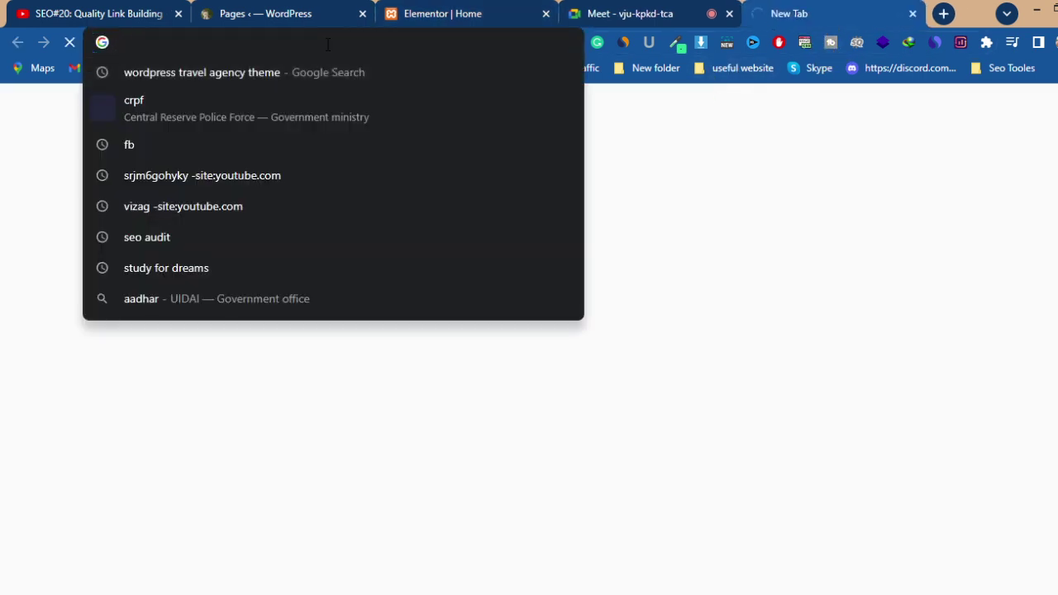
pyautogui.write('elementor')
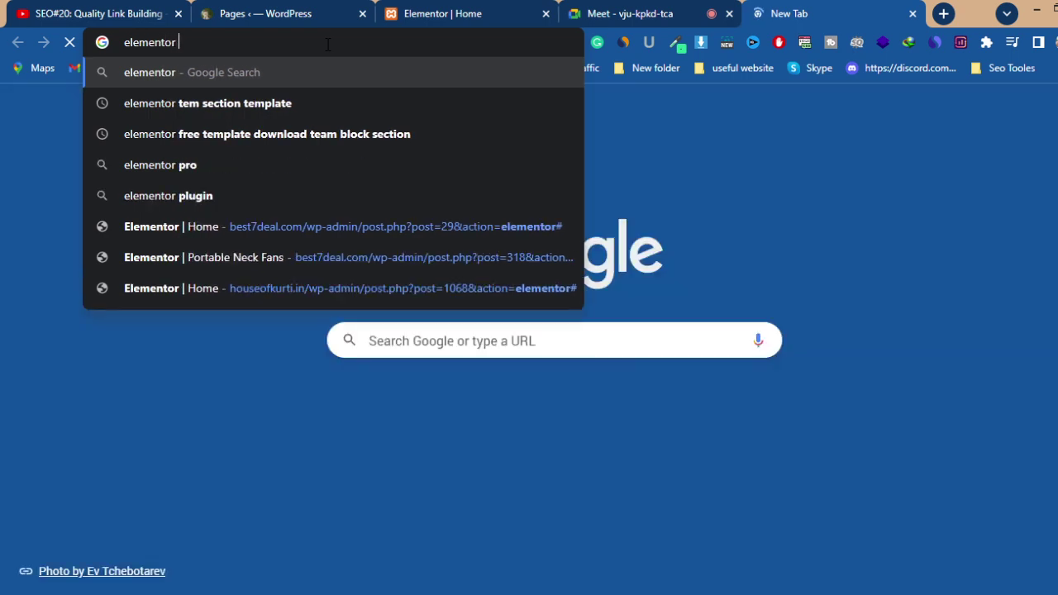
pyautogui.write(' pro p')
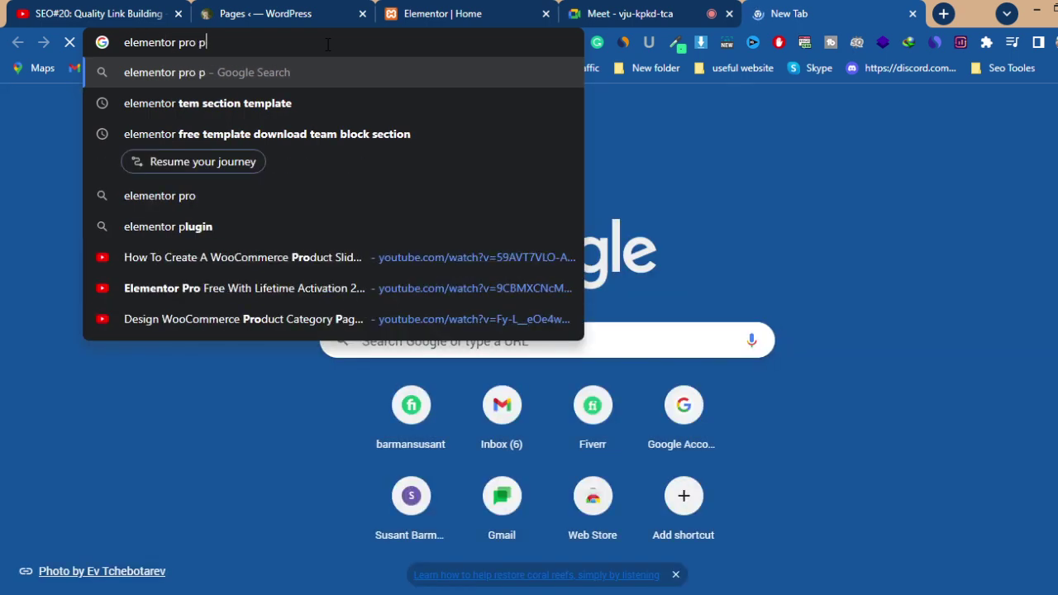
pyautogui.write('rice')
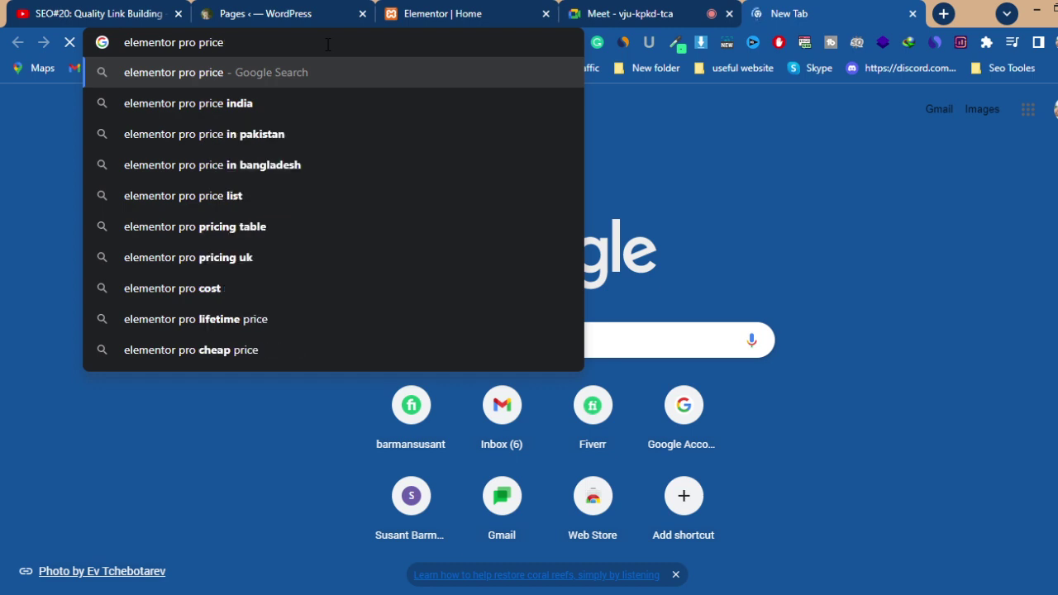
pyautogui.press('Return')
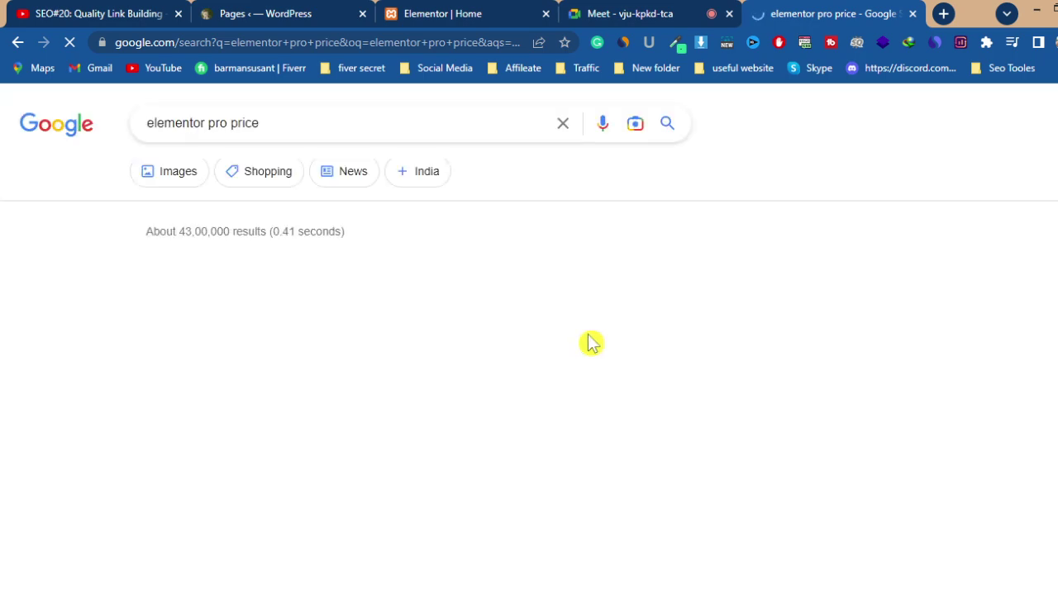
# Step: Open the Elementor Plugin Pricing page on elementor.com from the search results
pyautogui.scroll(-2, 438, 281)
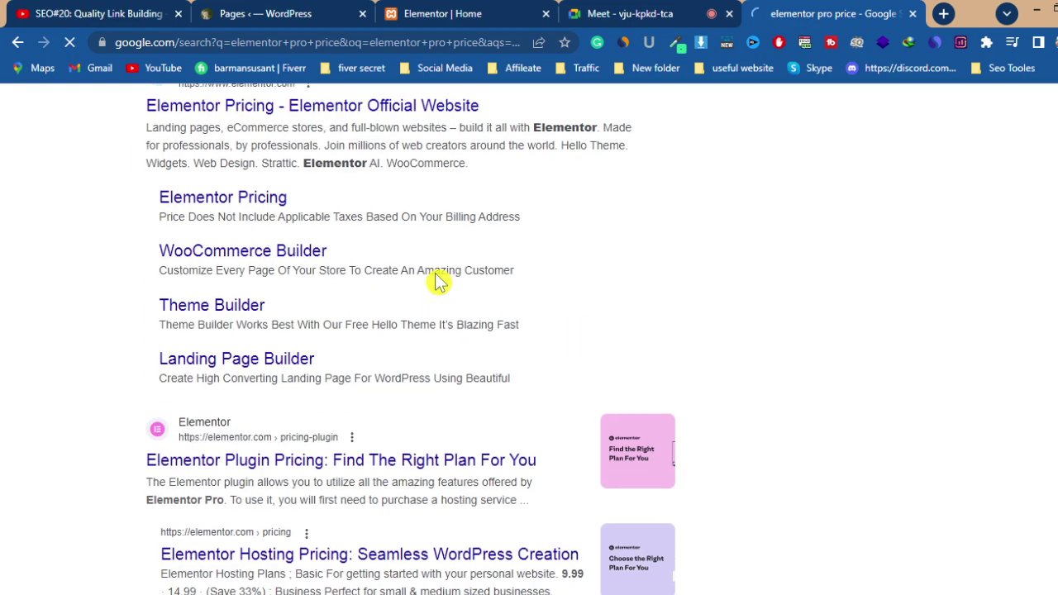
pyautogui.scroll(-2, 401, 314)
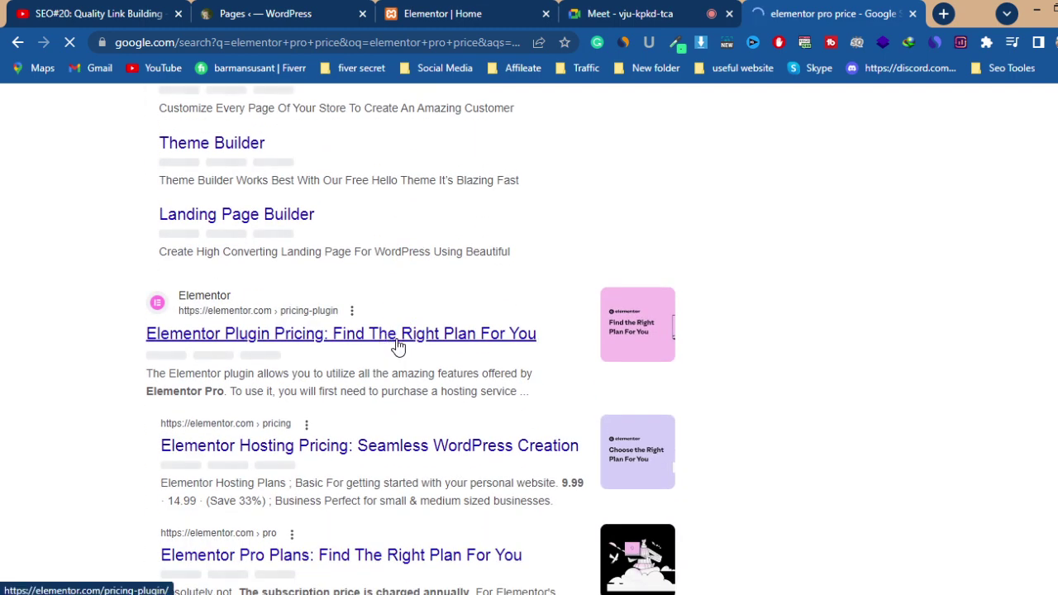
pyautogui.click(398, 346)
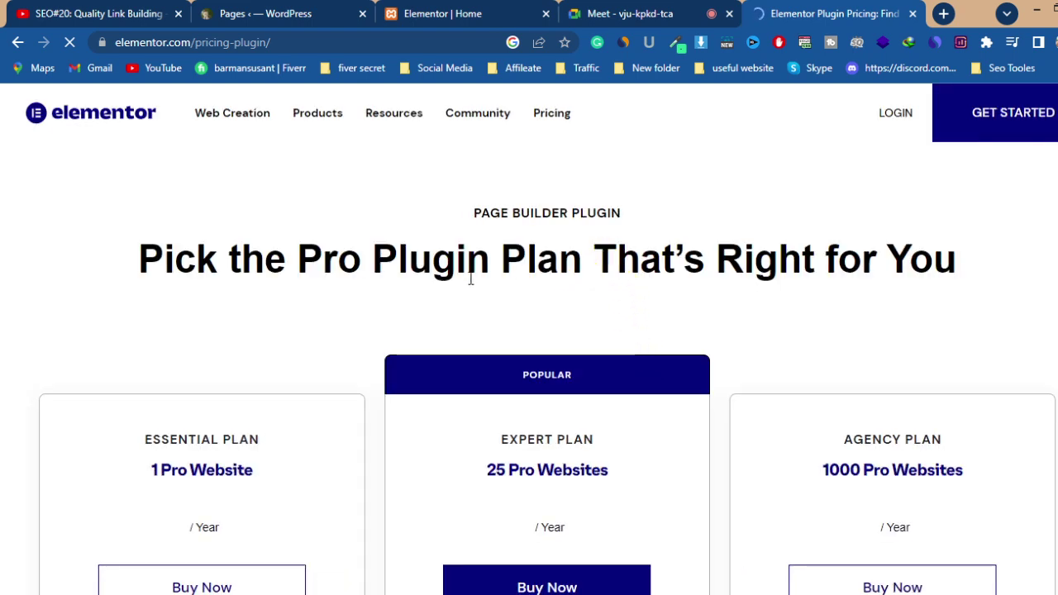
# Step: Examine the Essential, Expert and Agency plan prices and included features, and highlight the pricing page's main heading
pyautogui.scroll(-3, 541, 298)
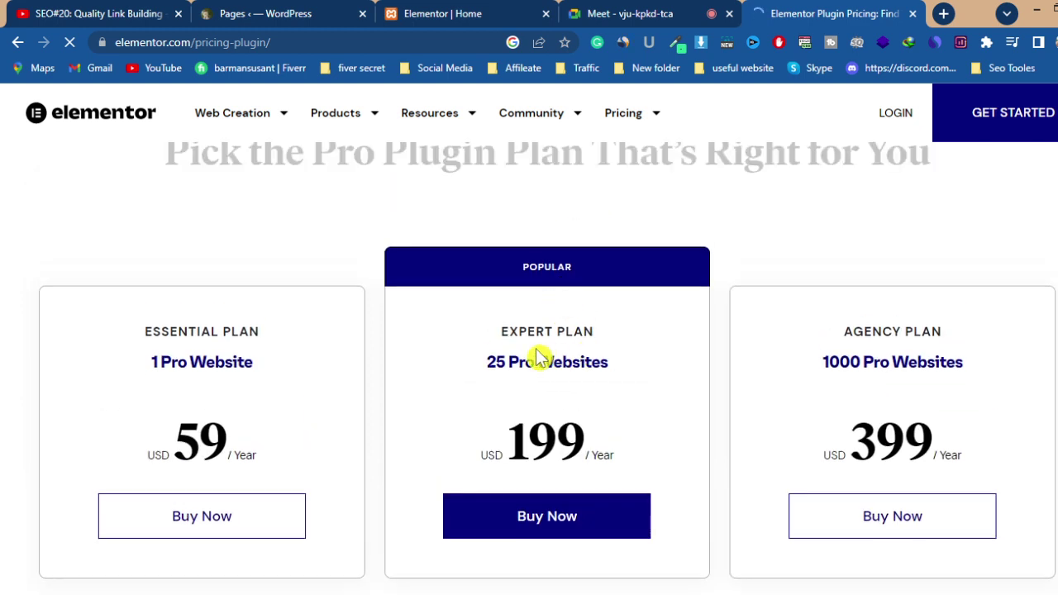
pyautogui.scroll(-2, 571, 339)
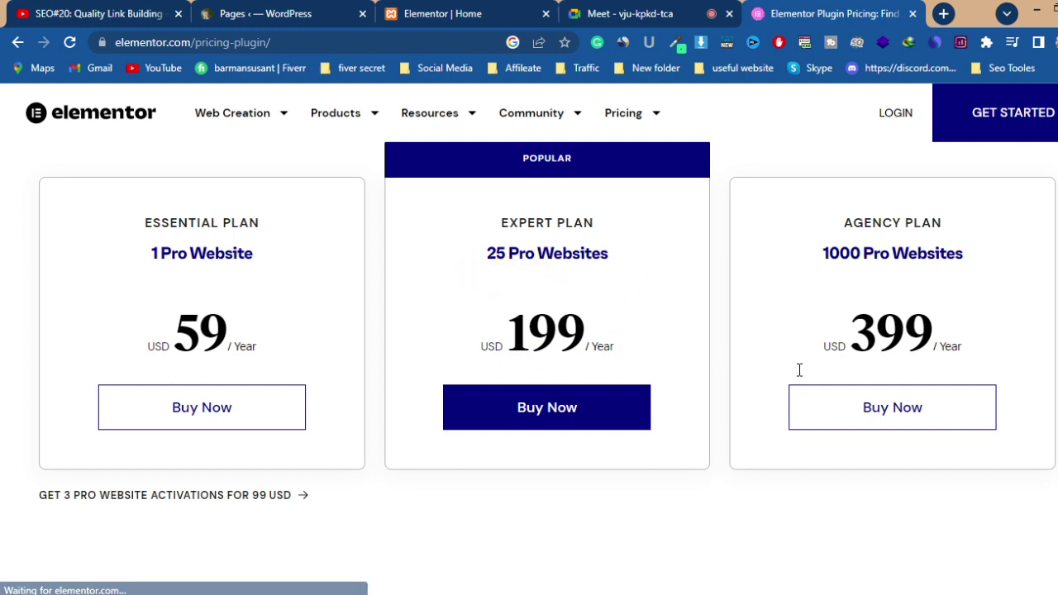
pyautogui.scroll(3, 800, 374)
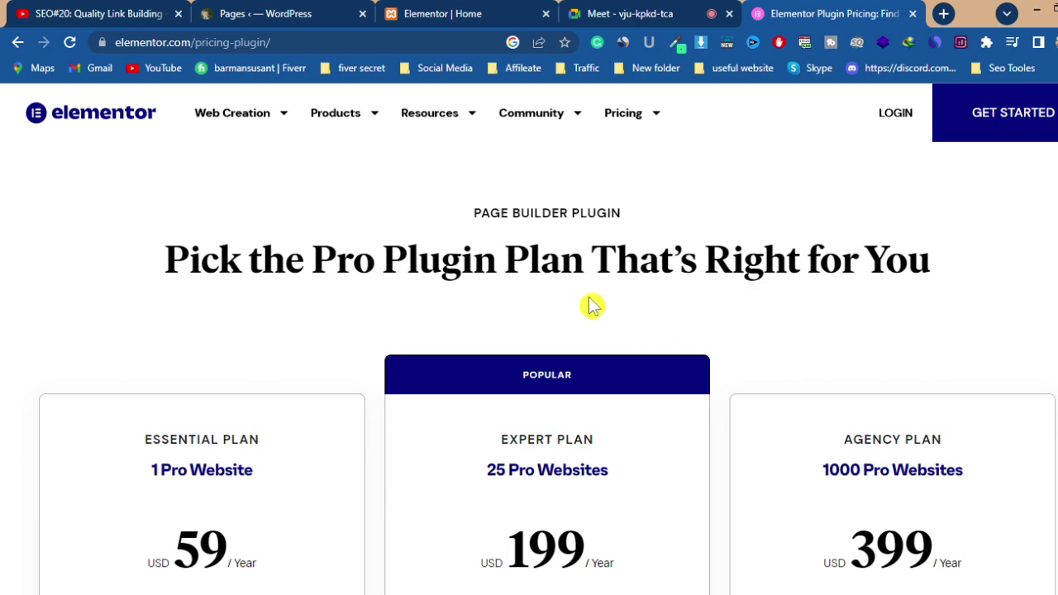
pyautogui.scroll(-8, 593, 309)
pyautogui.scroll(4, 597, 314)
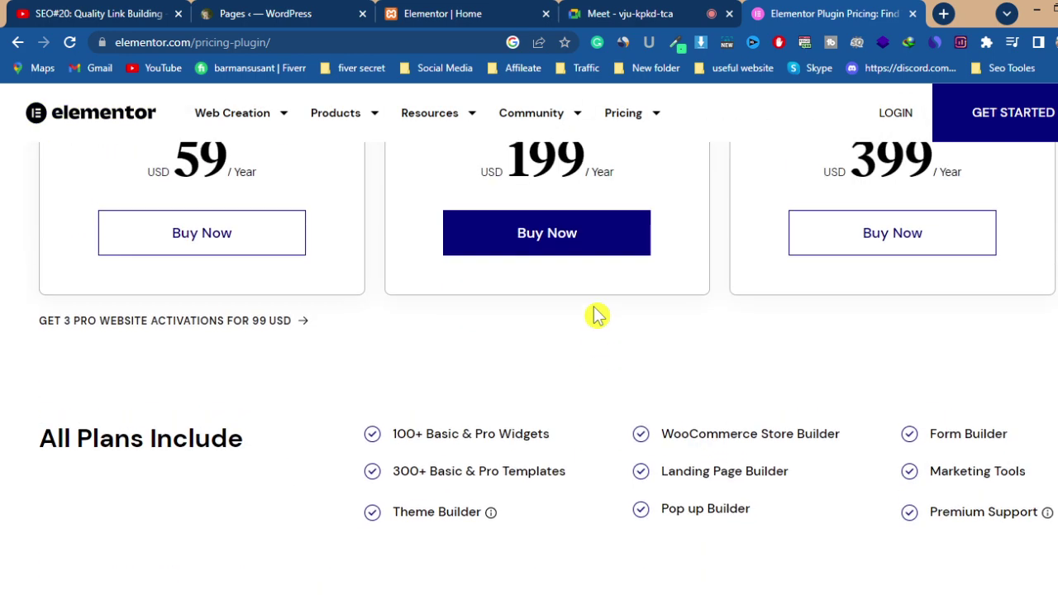
pyautogui.scroll(4, 285, 244)
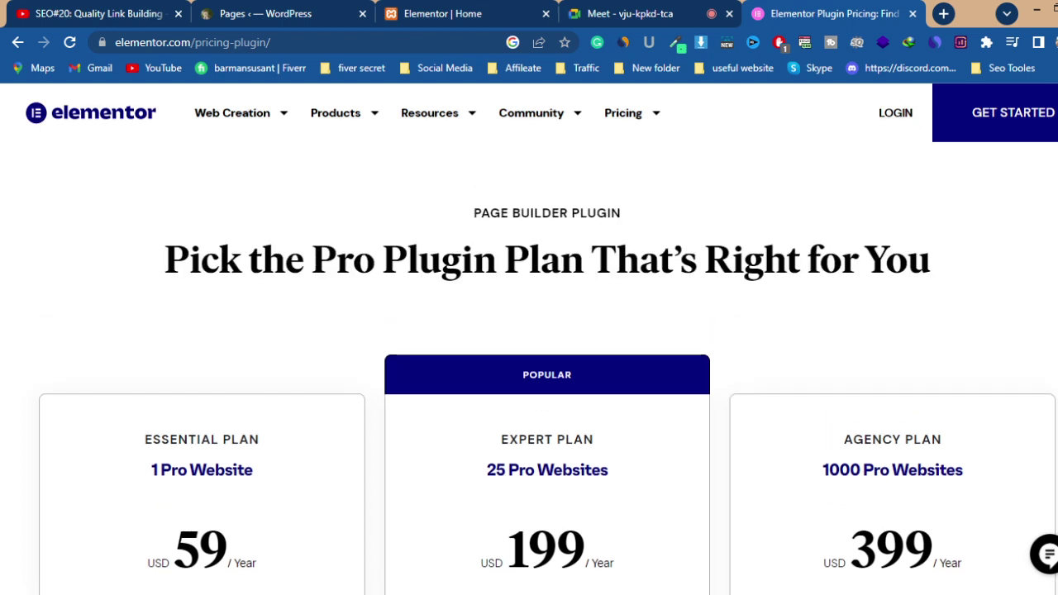
pyautogui.moveTo(154, 262); pyautogui.dragTo(971, 251)
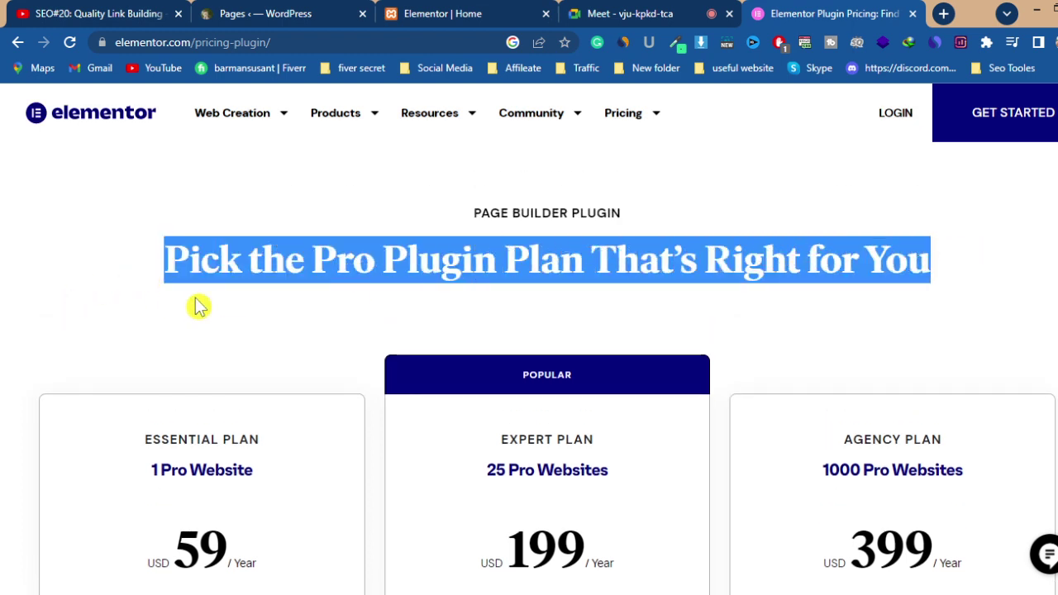
# Step: Clear the heading highlight and look over the yearly plan prices and included features once more
pyautogui.click(688, 223)
pyautogui.scroll(-4, 673, 309)
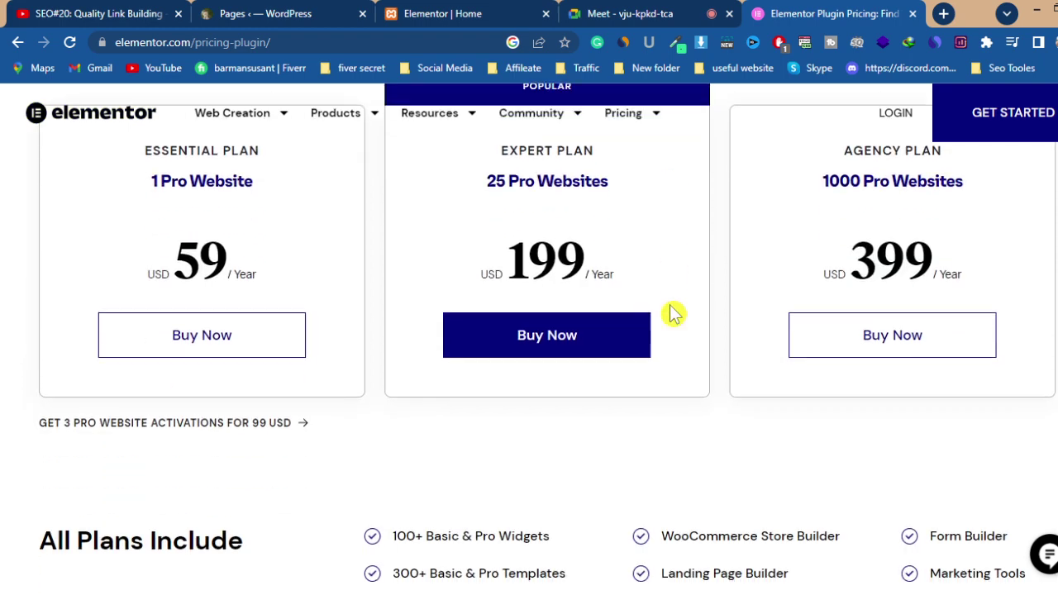
pyautogui.scroll(-3, 669, 314)
pyautogui.scroll(6, 671, 314)
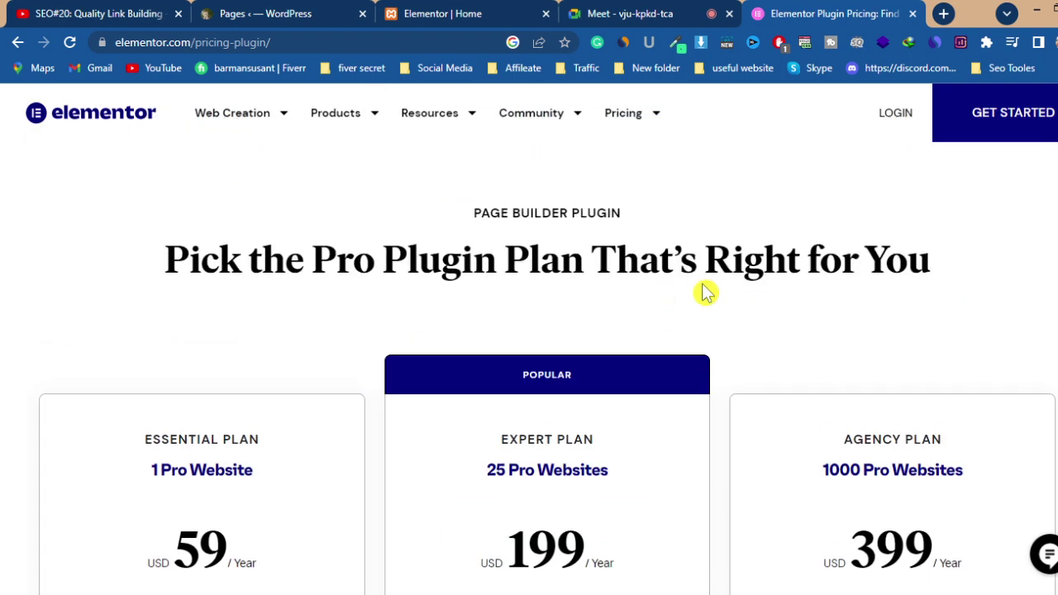
# Step: Return to the browser tab with the Home page's Elementor editor and look over the Basic widgets
pyautogui.click(436, 16)
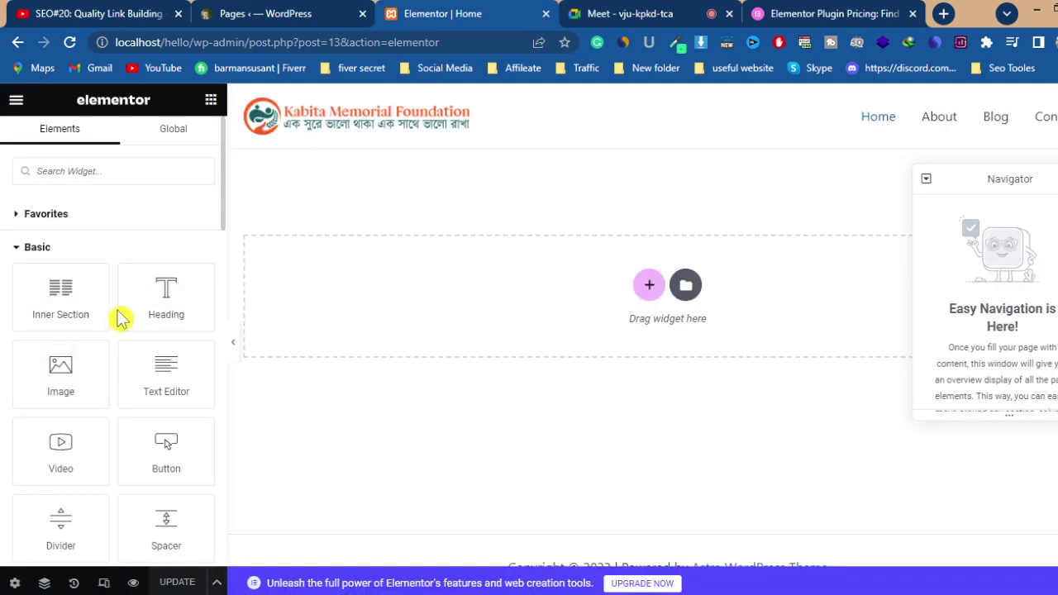
pyautogui.scroll(-2, 120, 326)
pyautogui.scroll(-2, 124, 351)
pyautogui.scroll(4, 132, 389)
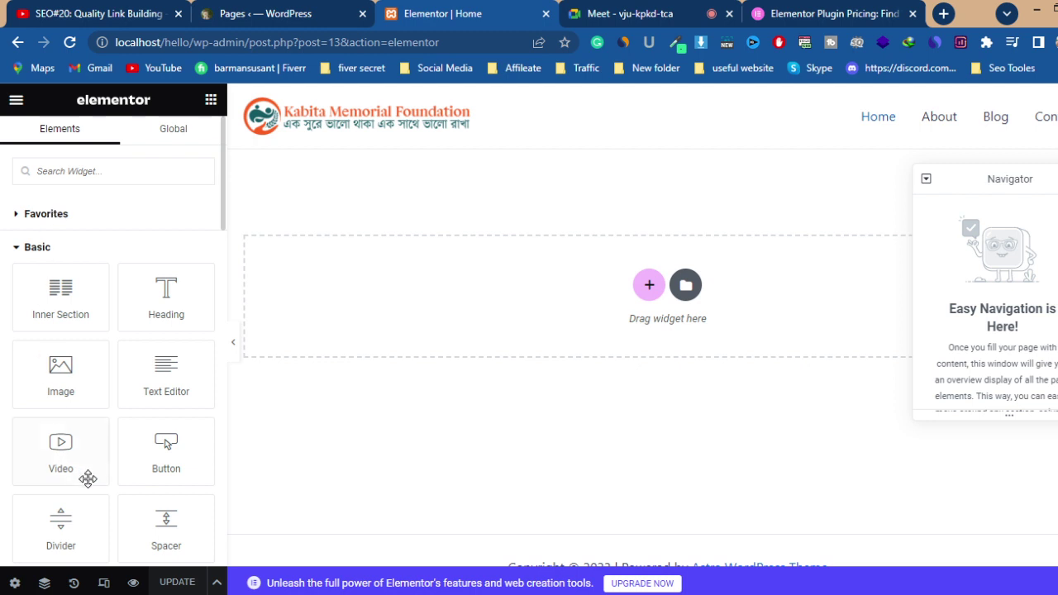
# Step: Open the Home page's settings and turn on Hide Title
pyautogui.click(15, 584)
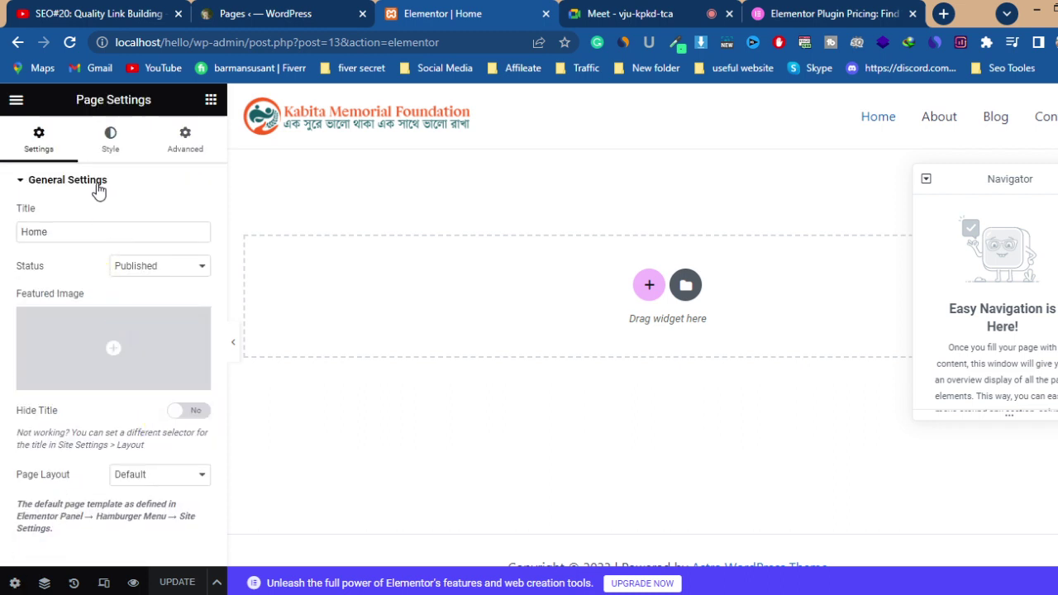
pyautogui.click(69, 232)
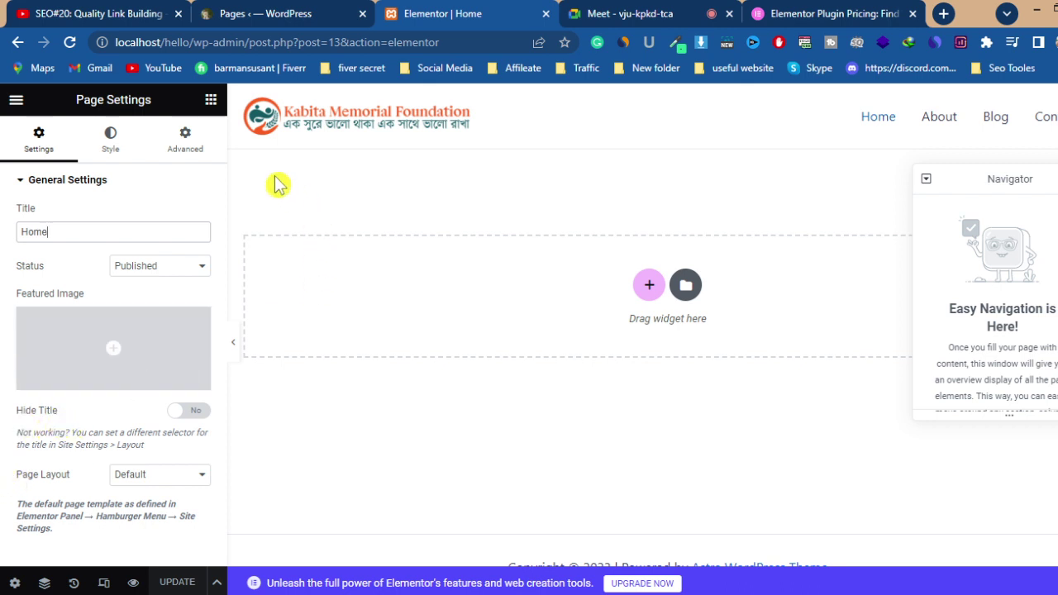
pyautogui.click(178, 414)
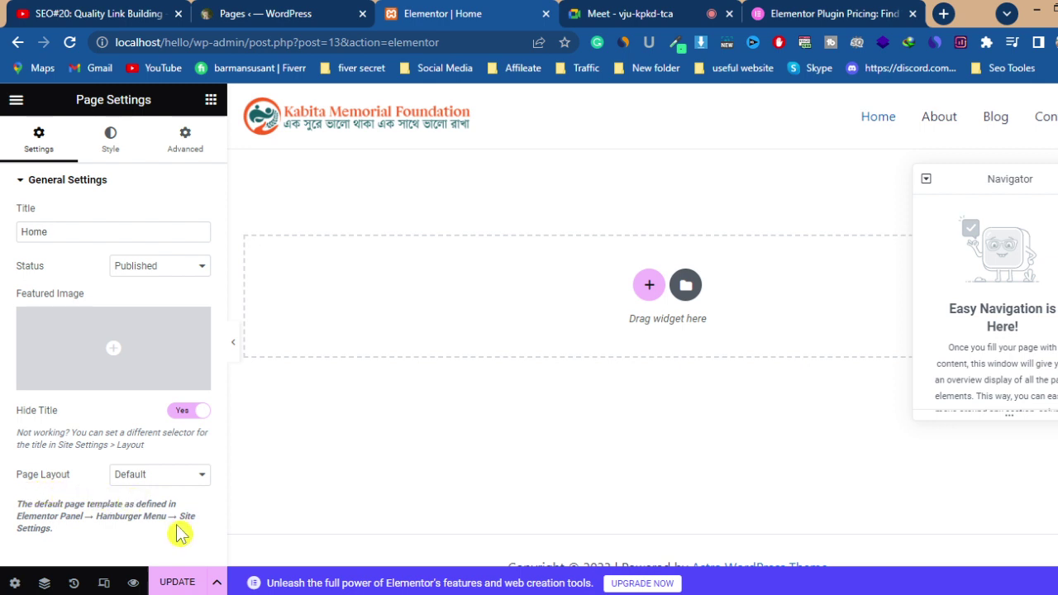
# Step: Change the Home page's layout to Elementor Canvas
pyautogui.click(164, 481)
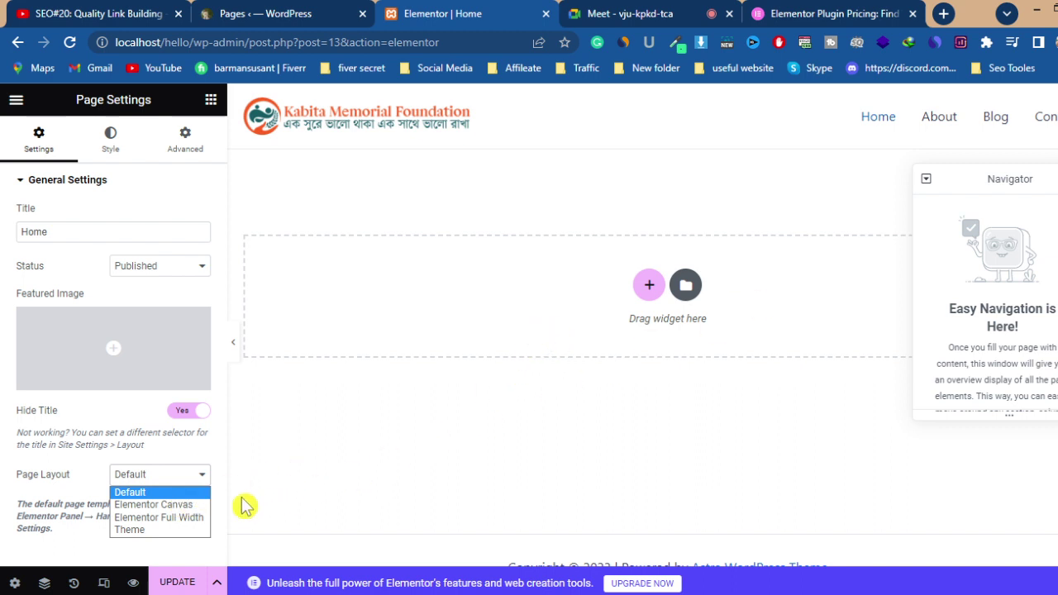
pyautogui.click(197, 506)
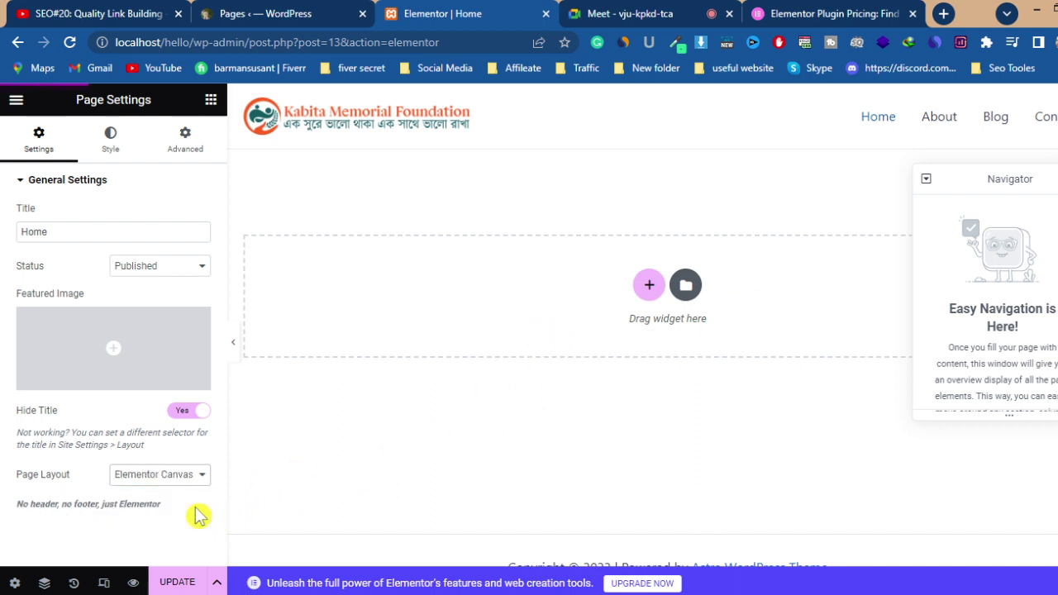
pyautogui.click(175, 584)
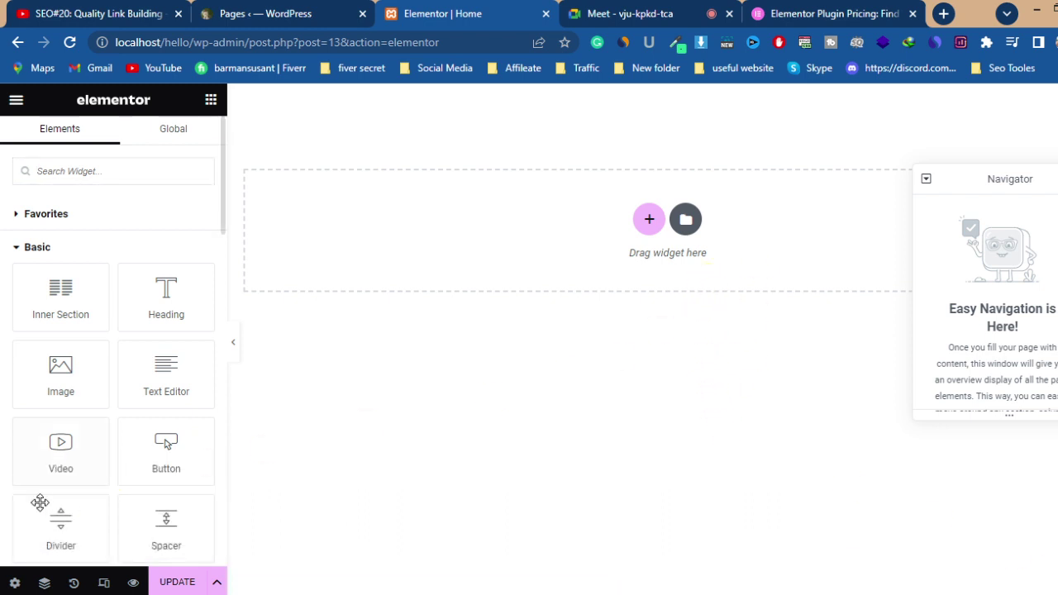
# Step: Reopen the page settings and switch the page layout to Elementor Full Width
pyautogui.click(15, 582)
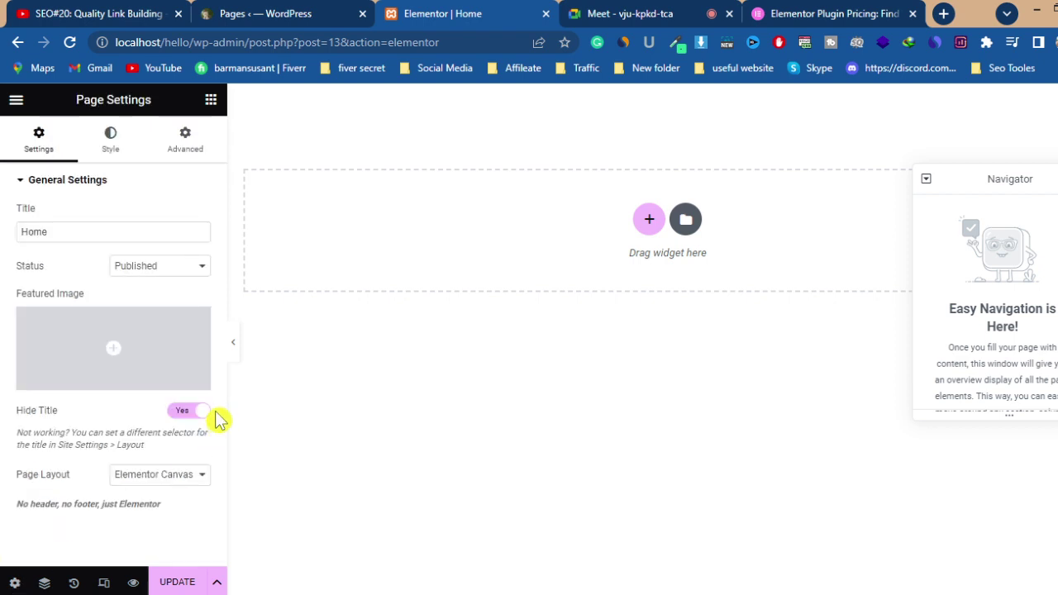
pyautogui.click(189, 475)
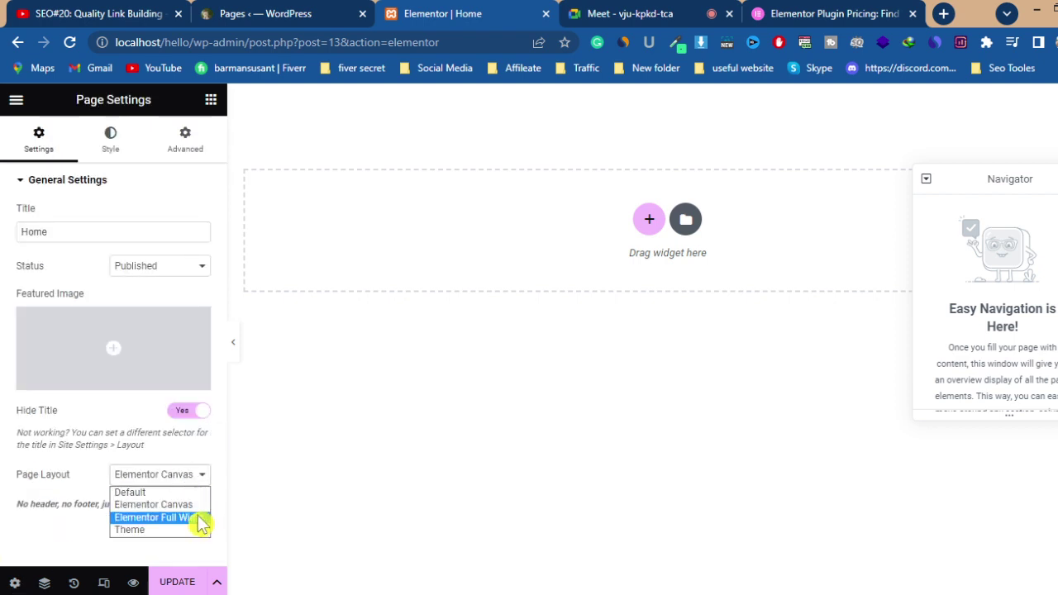
pyautogui.click(194, 518)
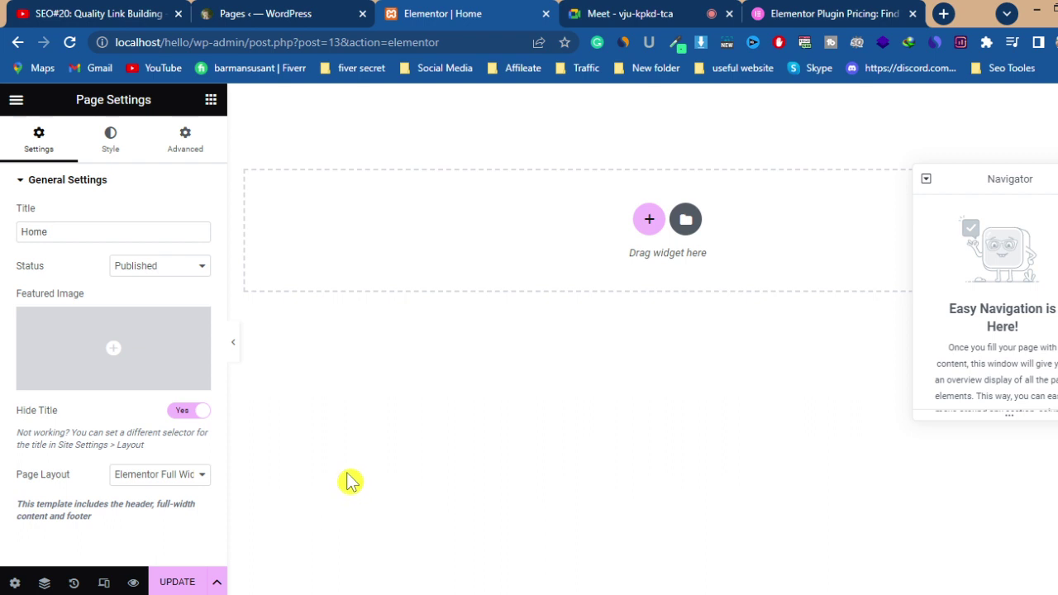
# Step: Set the Home page's layout back to Default
pyautogui.click(174, 483)
pyautogui.click(165, 493)
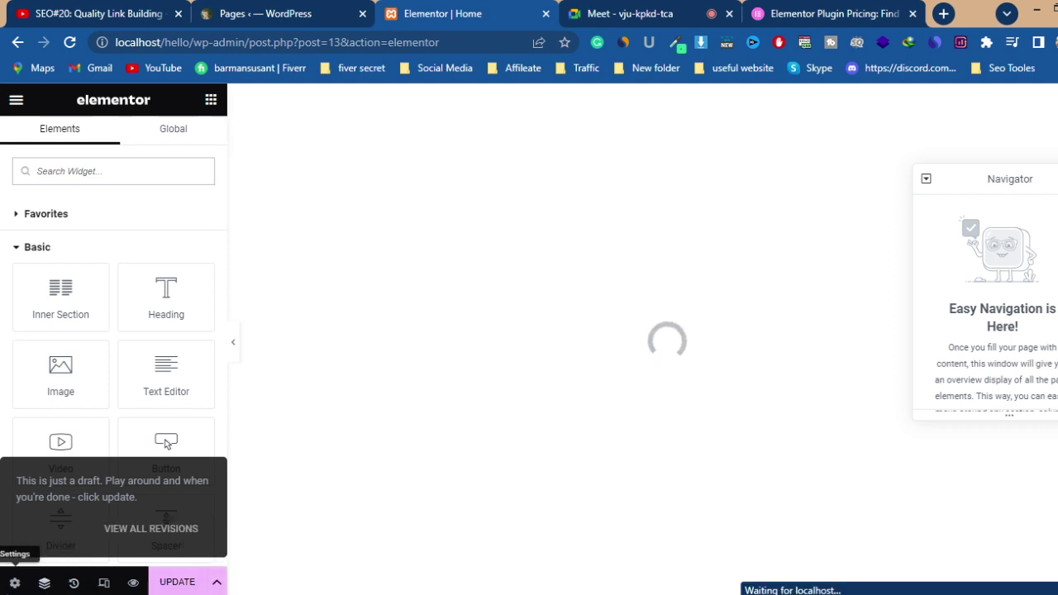
pyautogui.click(15, 582)
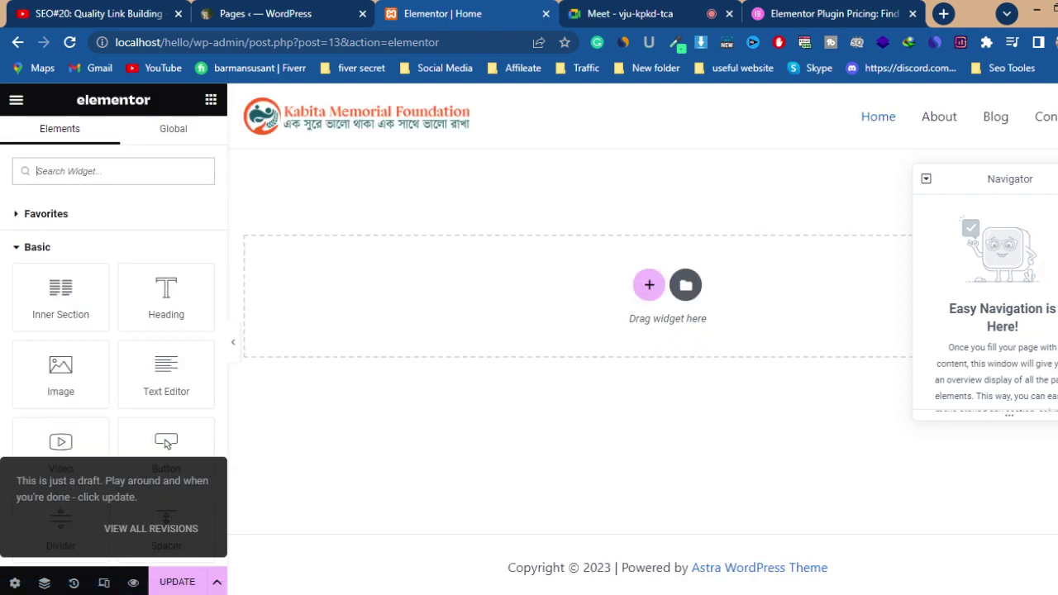
# Step: Close the Navigator and open the page's edit history
pyautogui.click(44, 584)
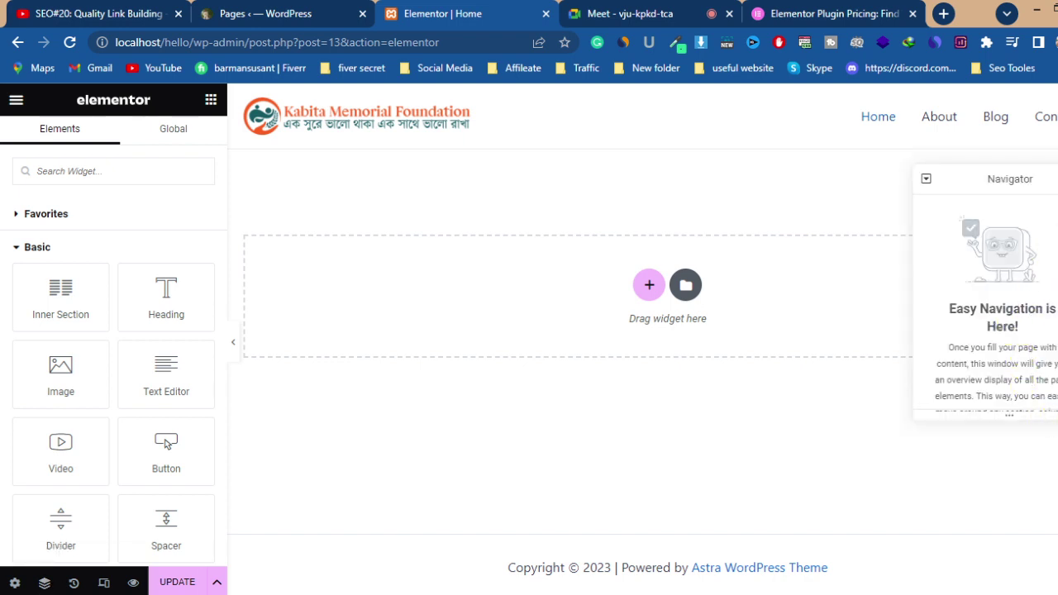
pyautogui.hotkey('ctrl', 'i')
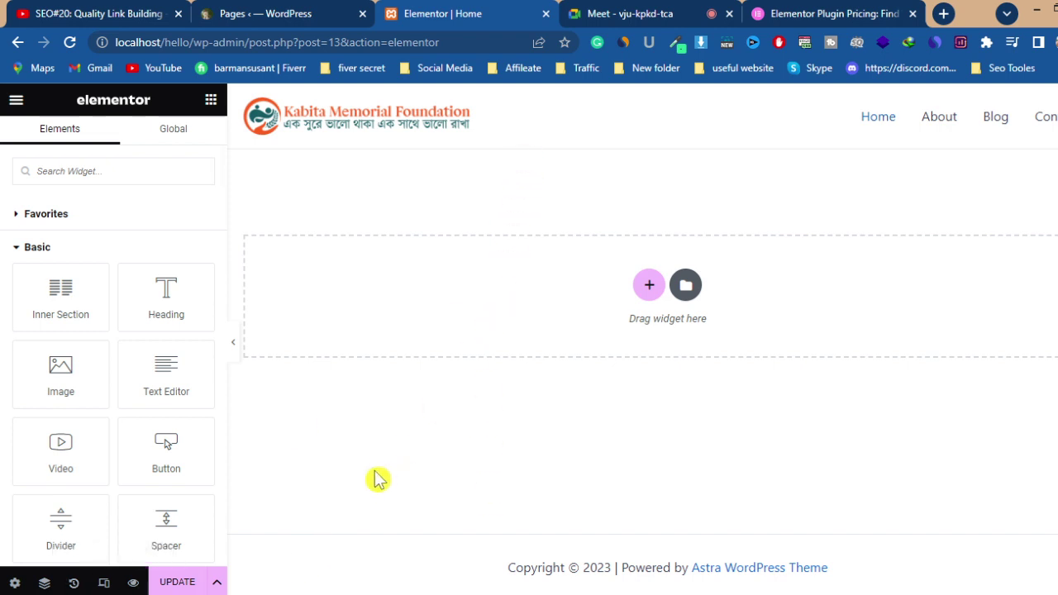
pyautogui.click(74, 584)
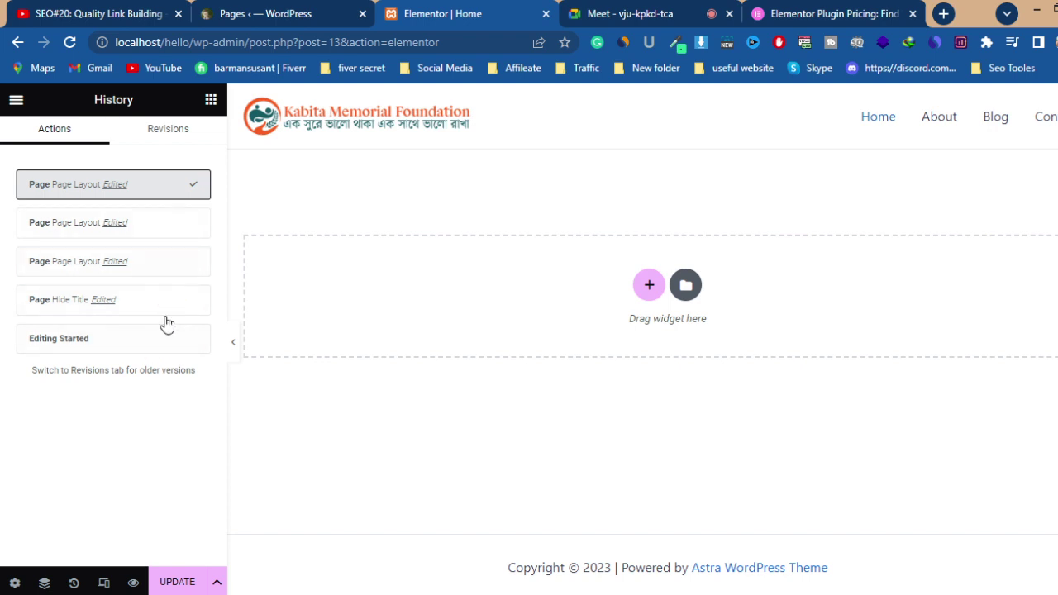
# Step: Preview the Home page in Responsive Mode at the tablet portrait and mobile sizes
pyautogui.click(105, 584)
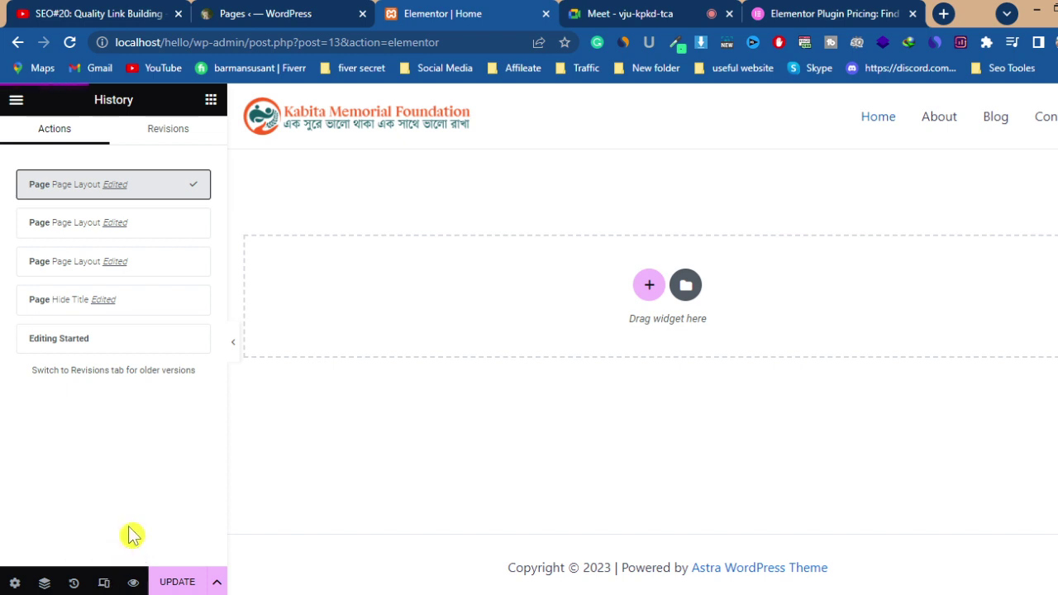
pyautogui.click(105, 584)
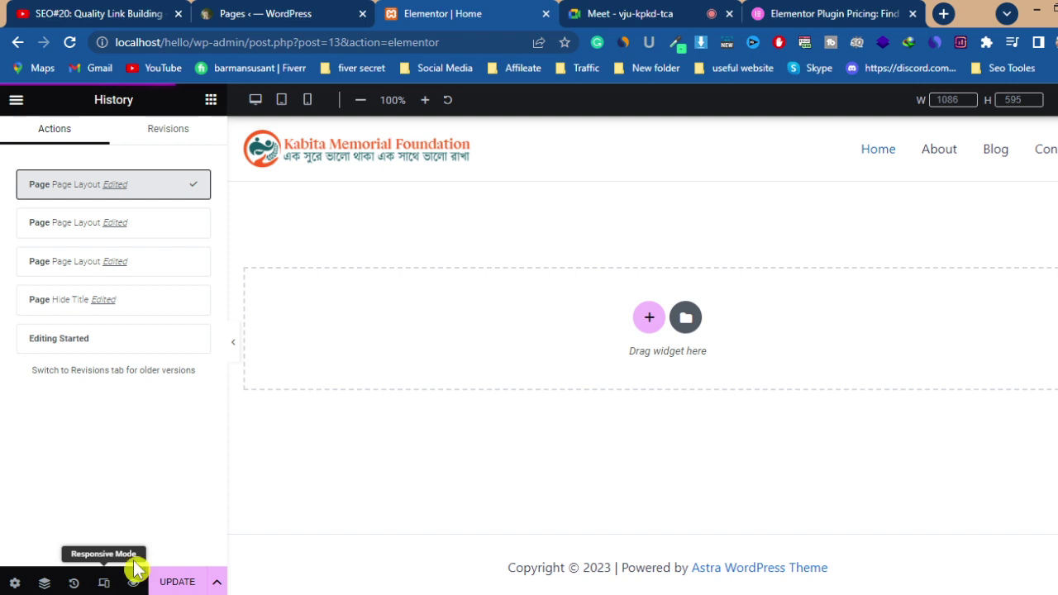
pyautogui.click(281, 100)
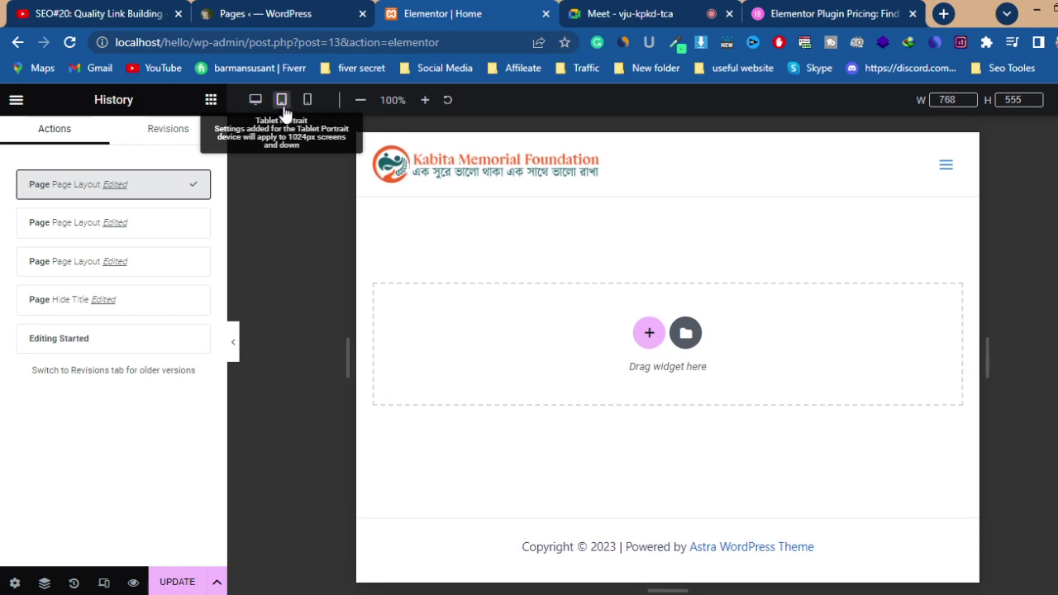
pyautogui.click(309, 106)
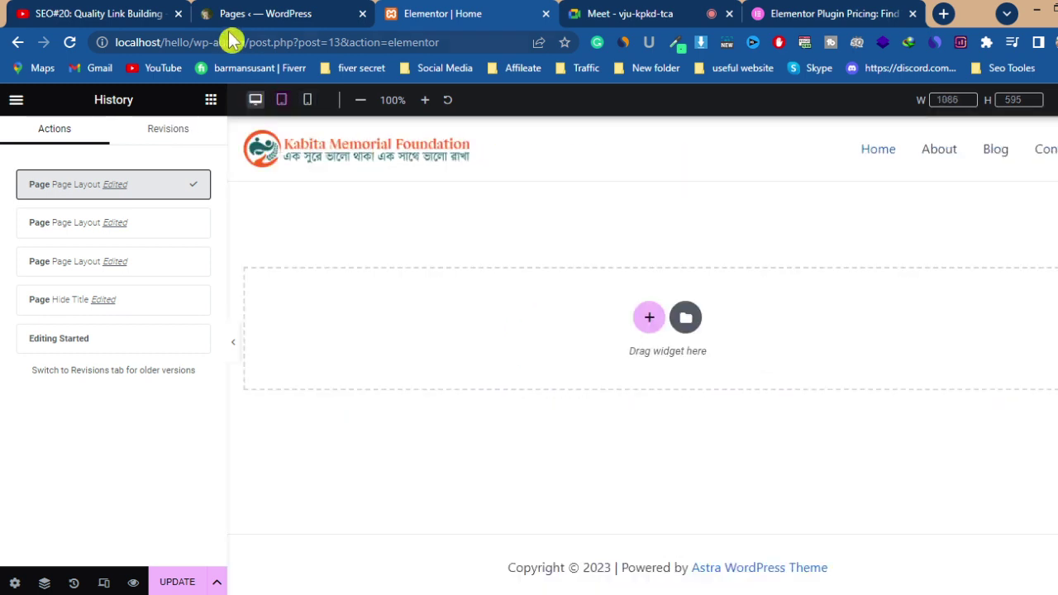
# Step: Check the Google Meet call and return to the Elementor editor tab
pyautogui.click(635, 14)
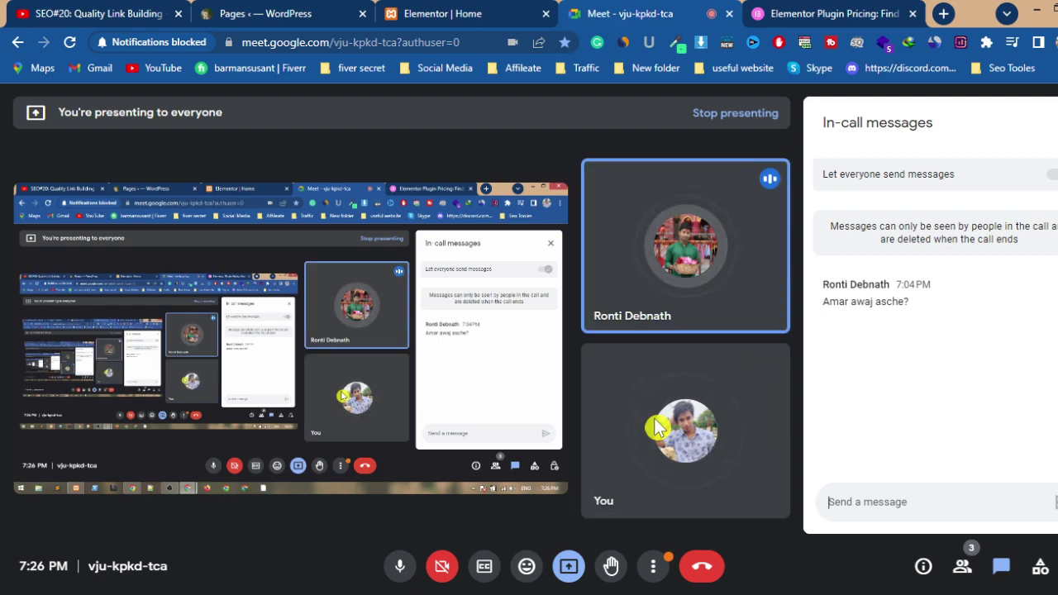
pyautogui.click(456, 18)
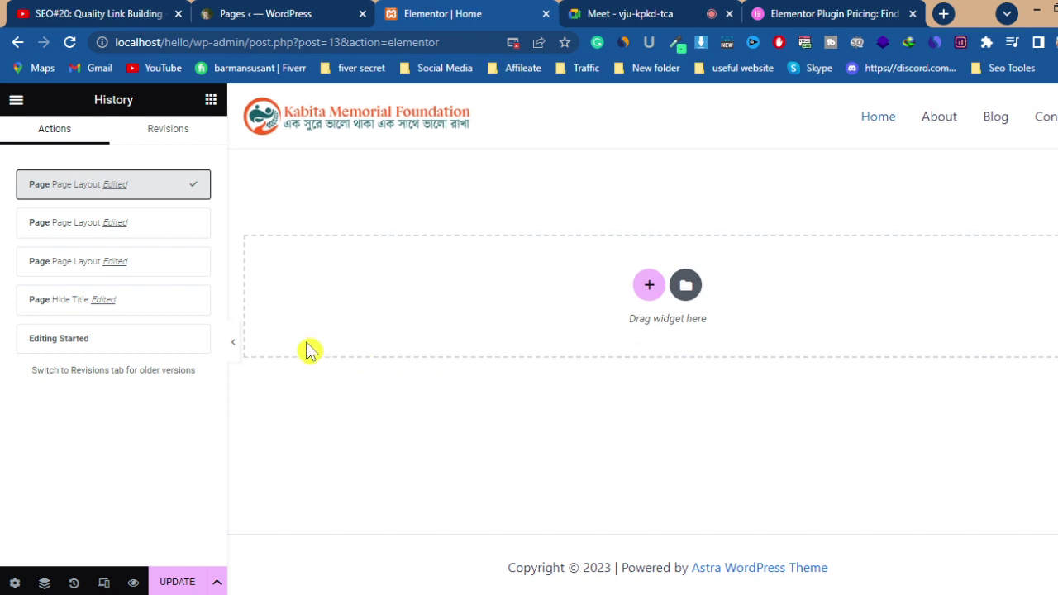
# Step: Preview the Home page in a new tab, and return to the editor to browse the widget list
pyautogui.click(211, 103)
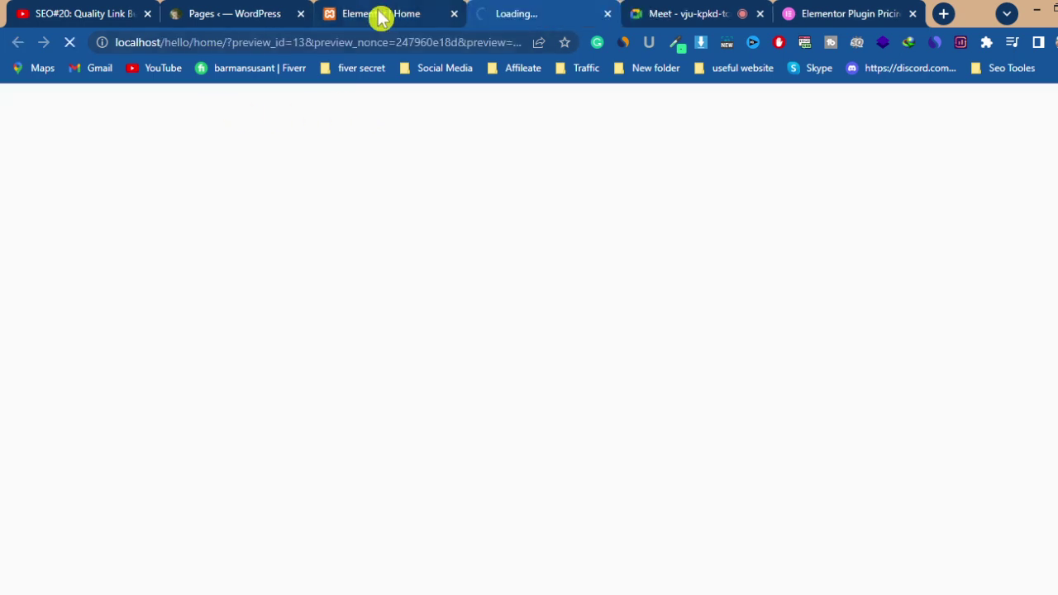
pyautogui.click(377, 14)
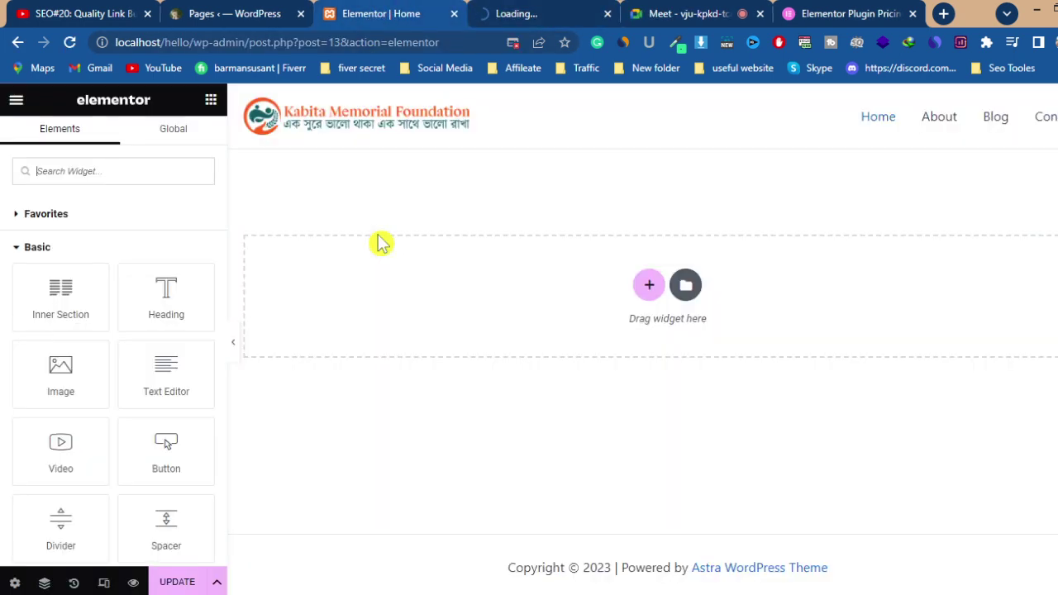
pyautogui.scroll(-3, 121, 330)
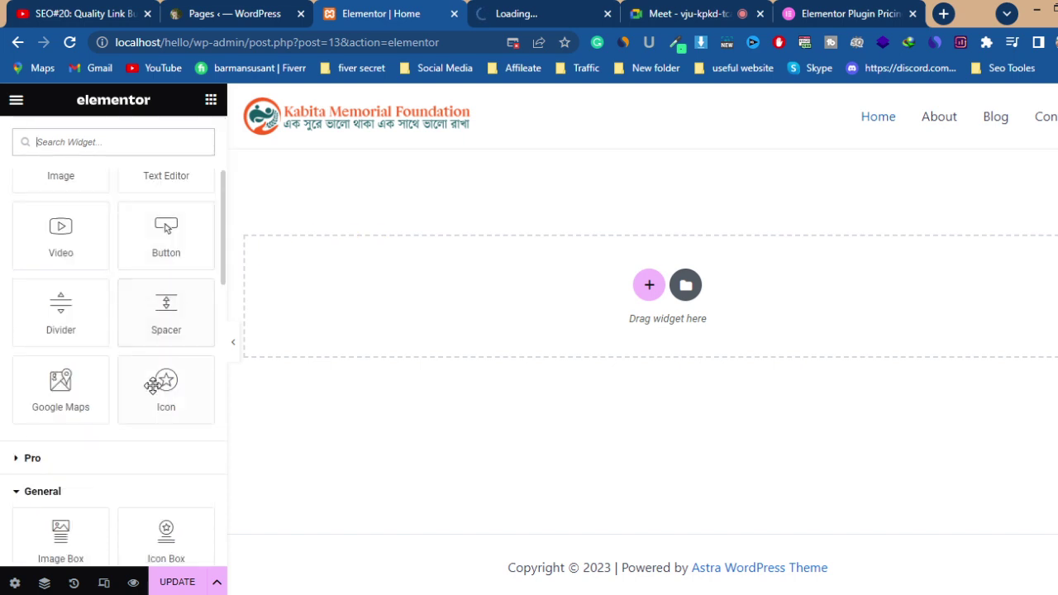
pyautogui.scroll(3, 153, 389)
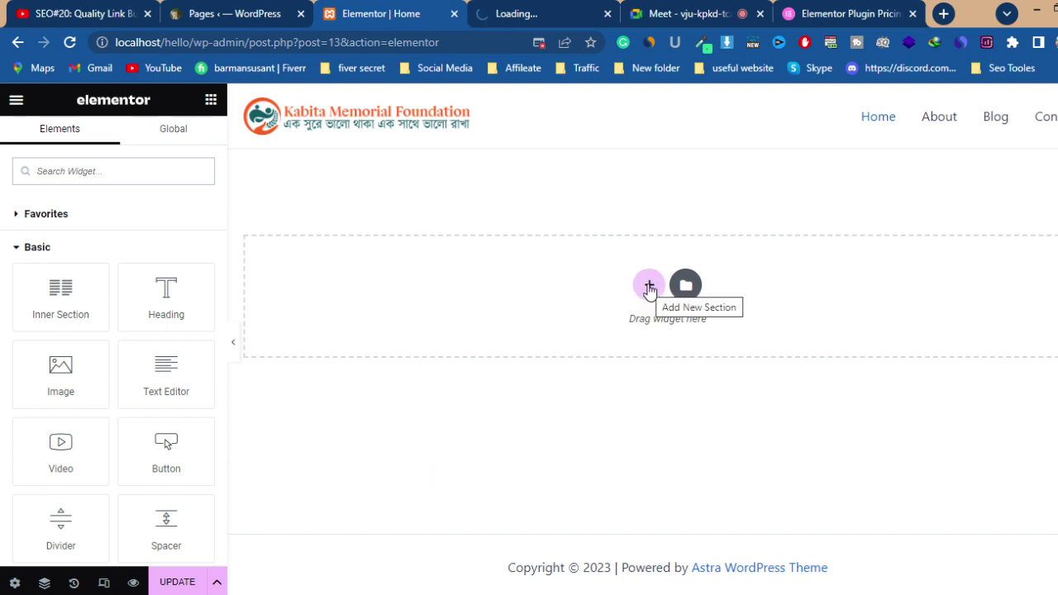
# Step: Add a new section with the single-column structure to the Home page
pyautogui.click(650, 287)
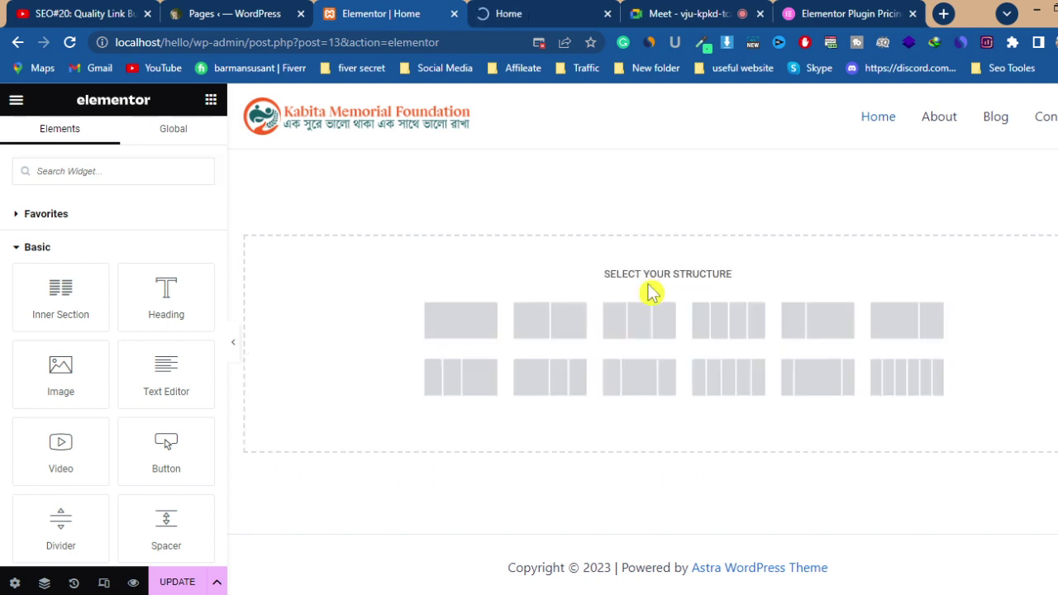
pyautogui.click(463, 334)
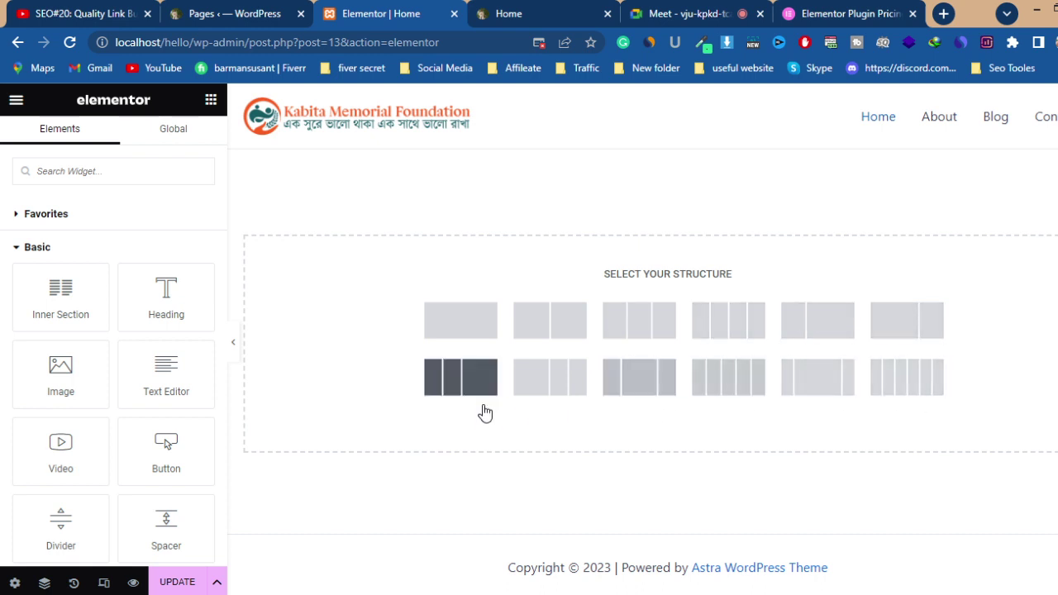
pyautogui.click(461, 329)
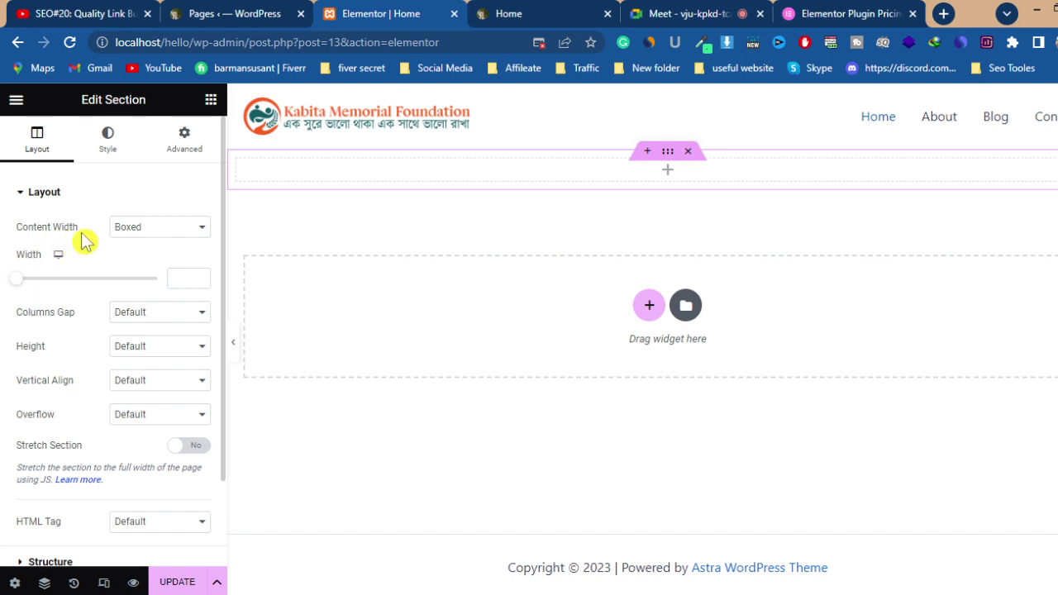
# Step: Examine the new section's Content Width options and its other Layout settings
pyautogui.click(161, 231)
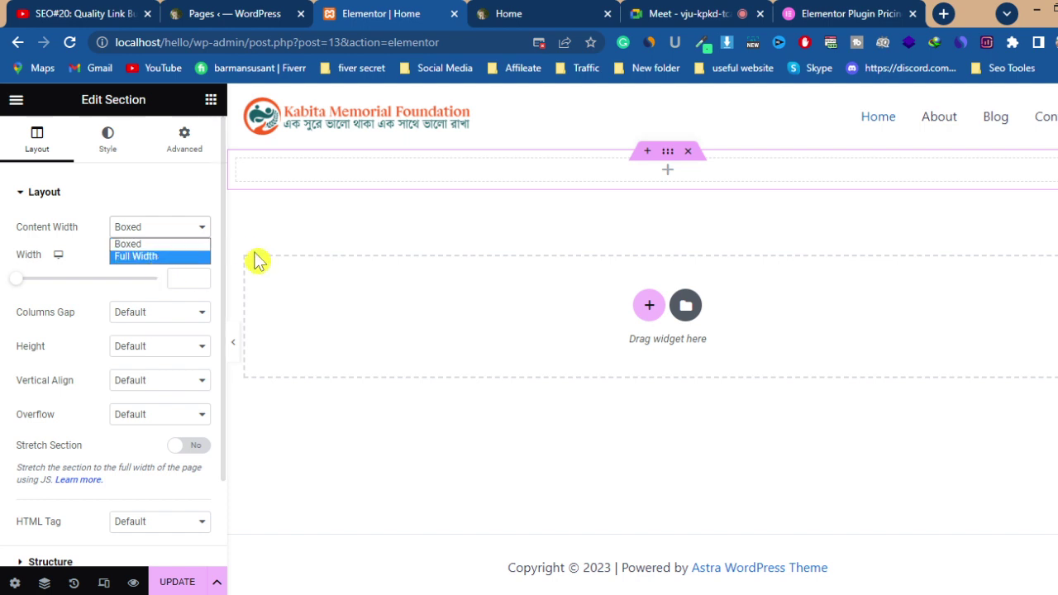
pyautogui.click(83, 266)
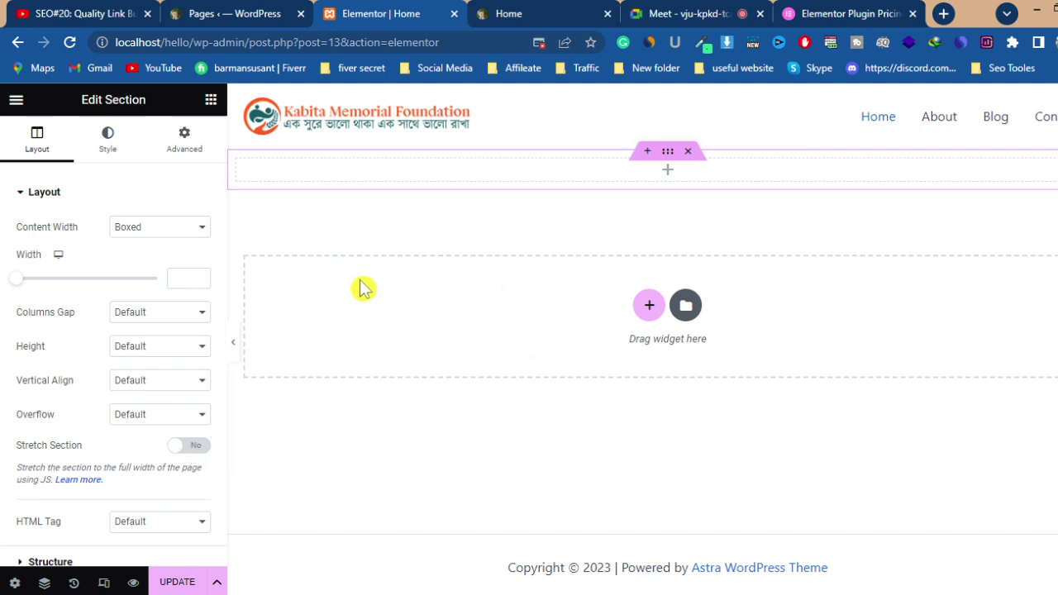
pyautogui.scroll(-2, 153, 430)
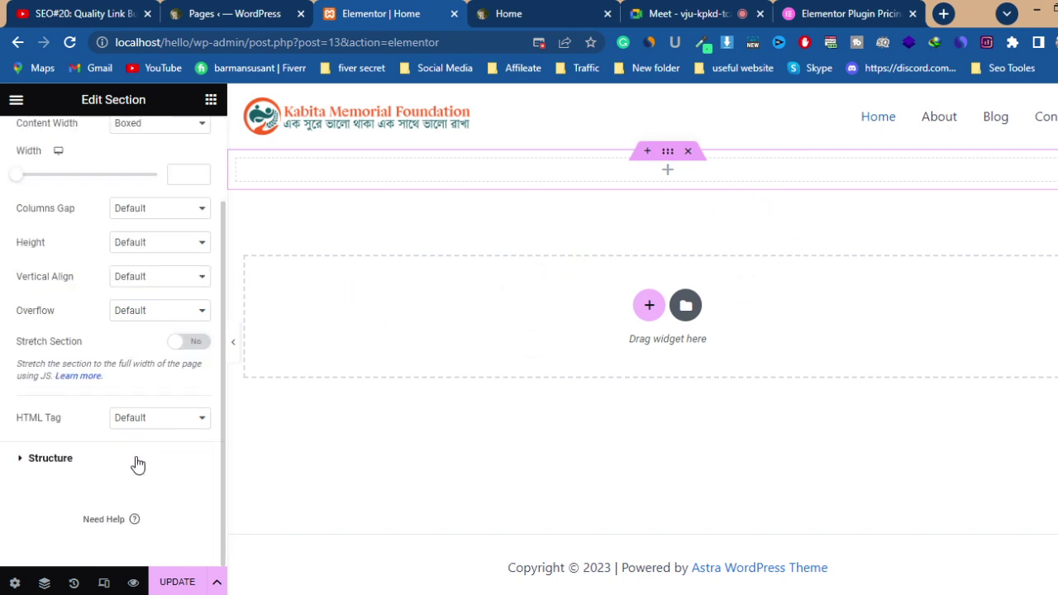
pyautogui.scroll(2, 167, 411)
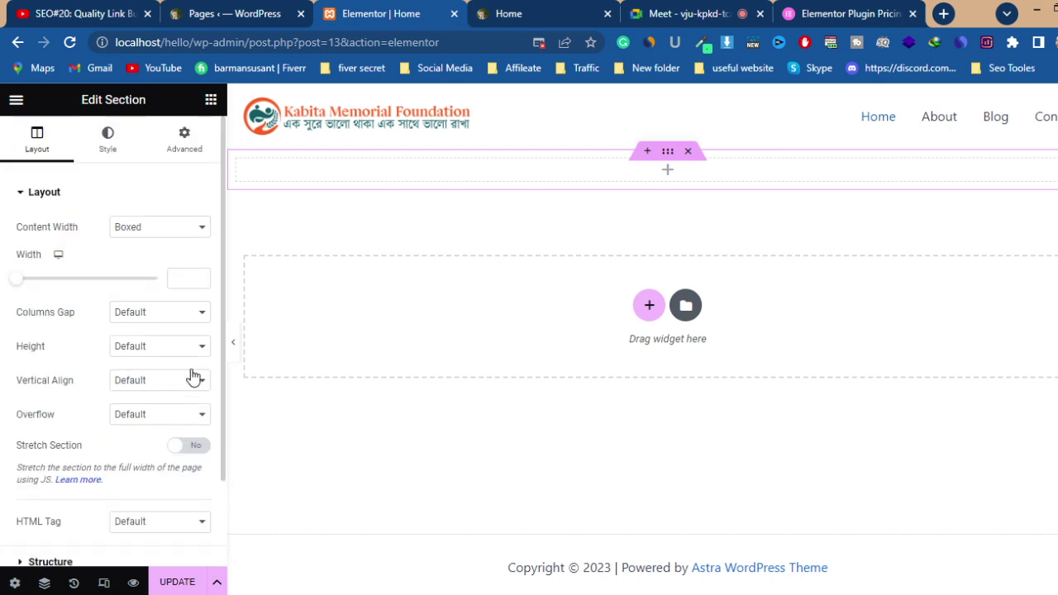
# Step: Add a Heading widget to the new section and set its title to "Welcome to Wordpress"
pyautogui.click(212, 101)
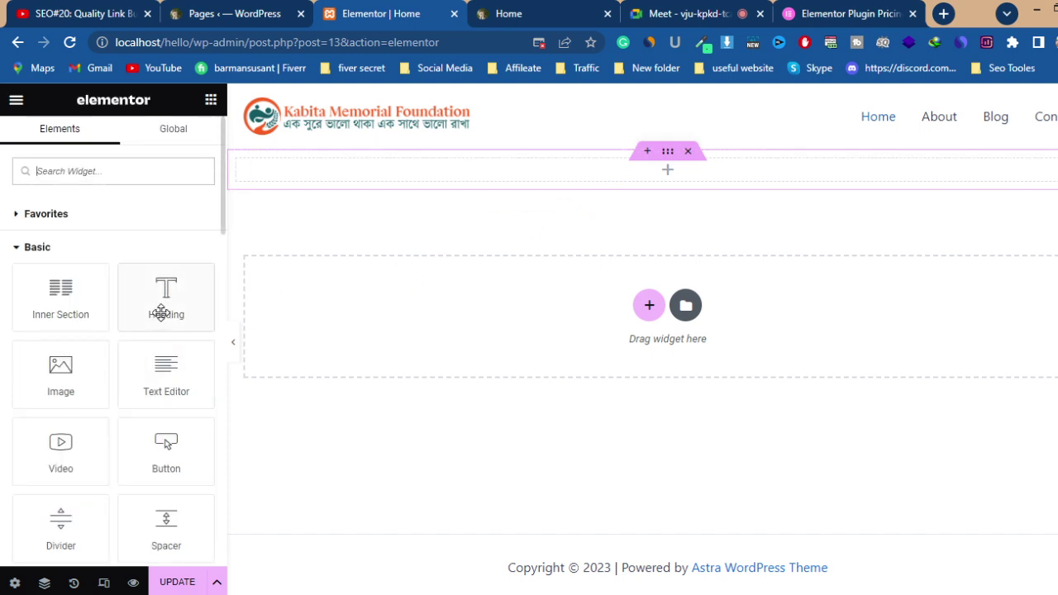
pyautogui.moveTo(161, 310); pyautogui.dragTo(672, 205)
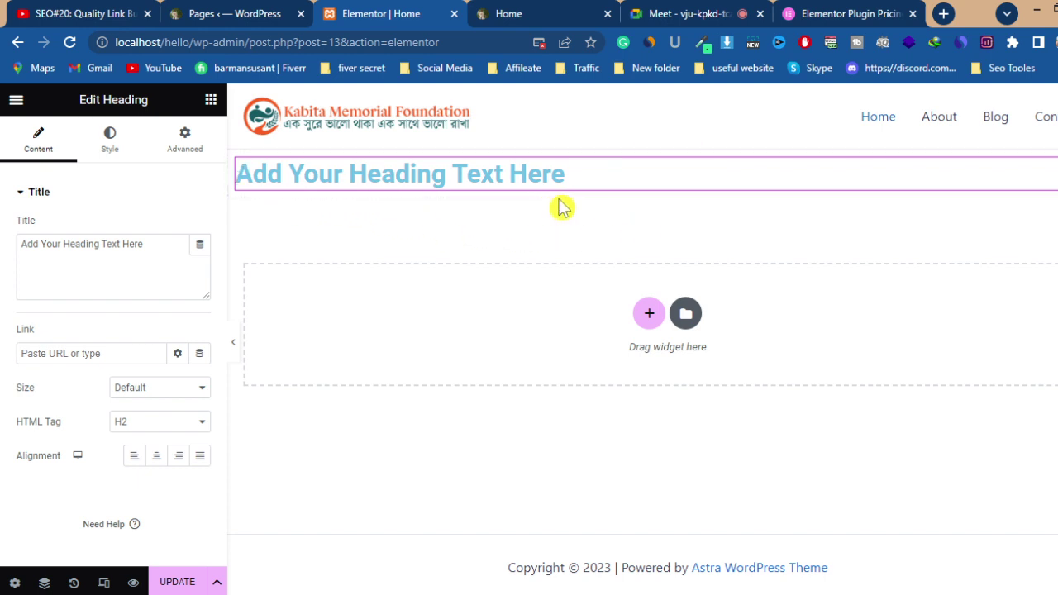
pyautogui.click(154, 249)
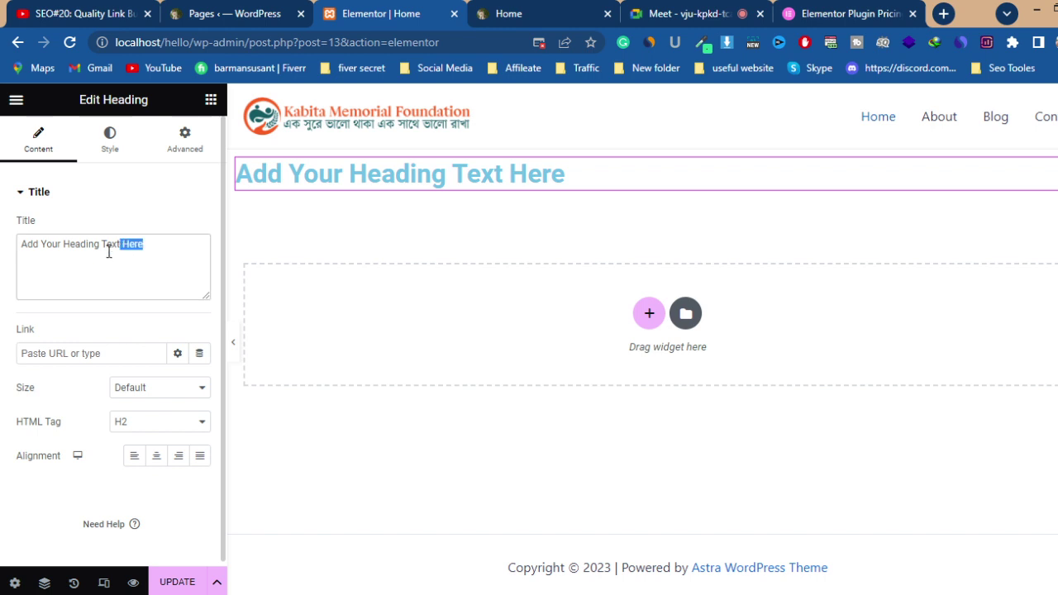
pyautogui.moveTo(108, 252); pyautogui.dragTo(14, 267)
pyautogui.write('Welcome to Wordpress')
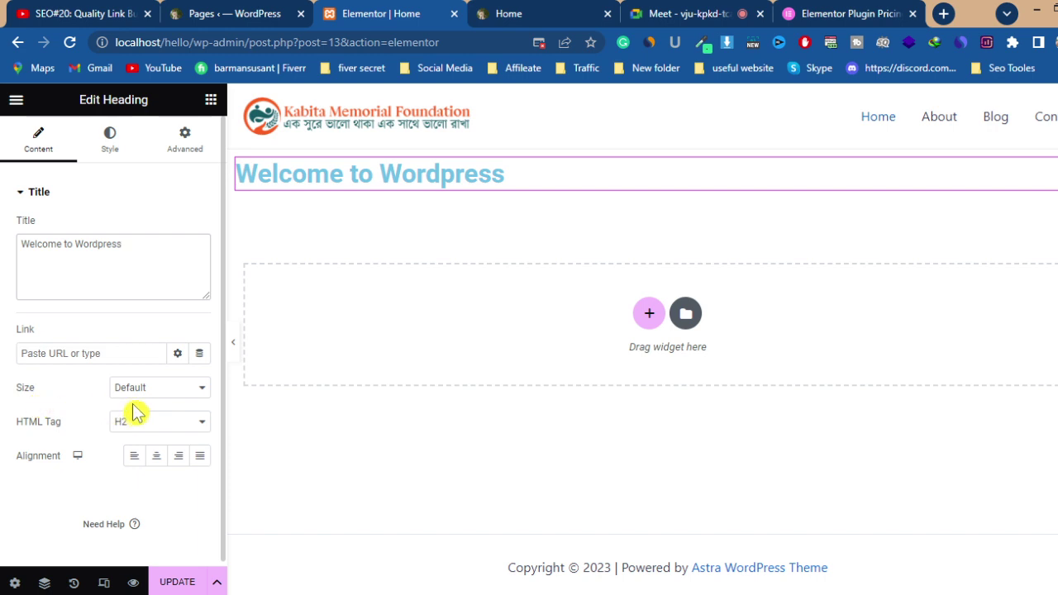
# Step: Try the heading sizes Small, Medium, Large, XL and XXL, and set the size back to Default
pyautogui.click(165, 393)
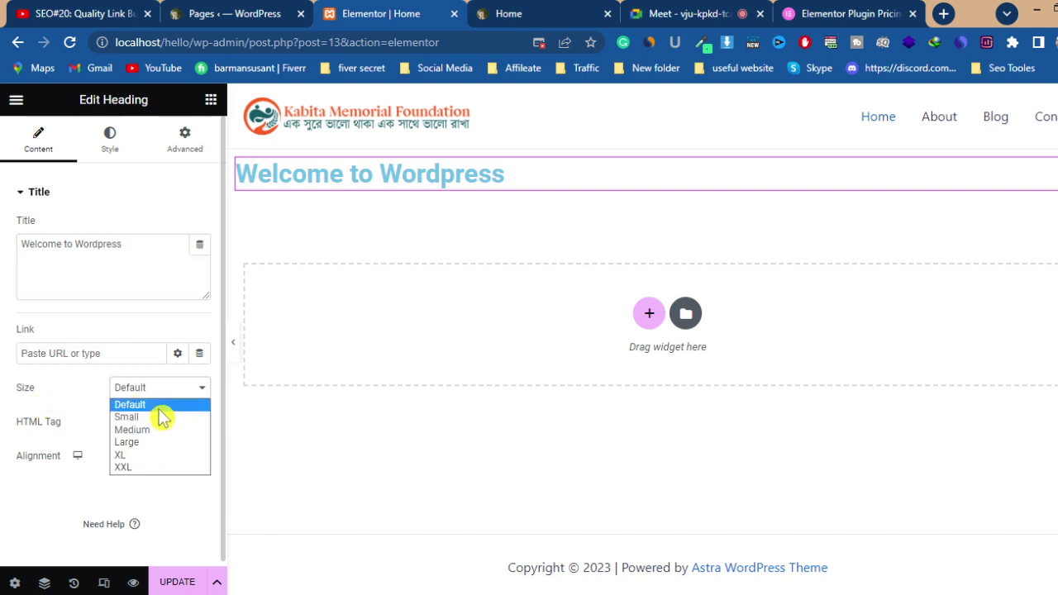
pyautogui.click(157, 418)
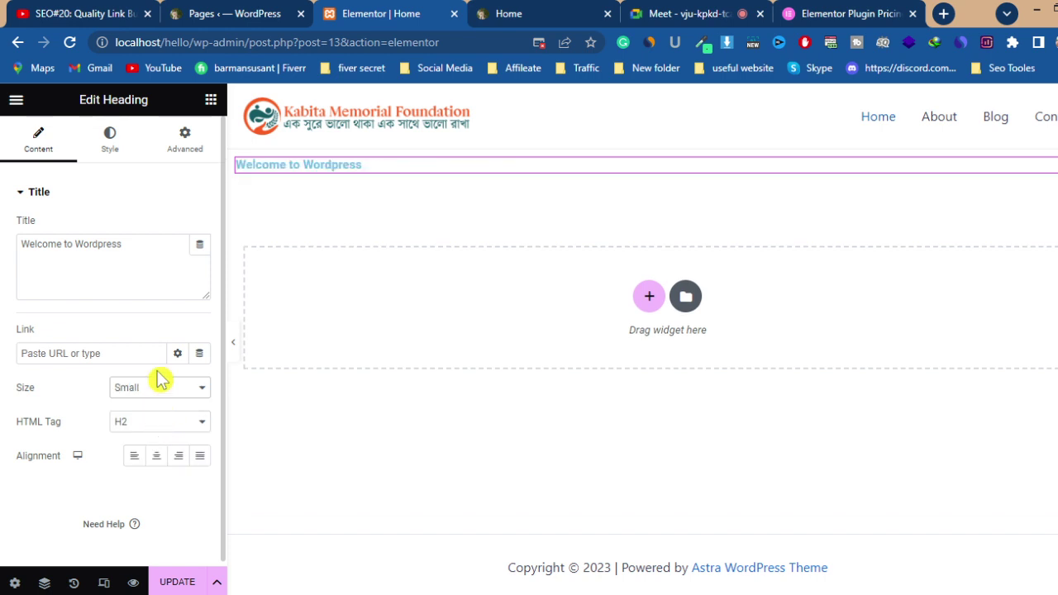
pyautogui.click(160, 390)
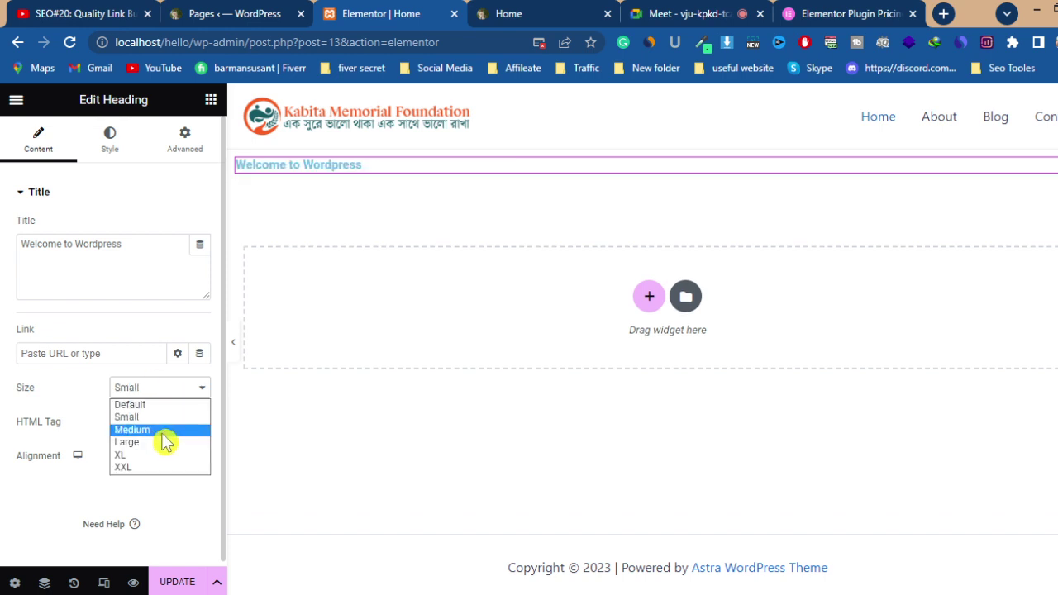
pyautogui.click(163, 433)
pyautogui.click(166, 392)
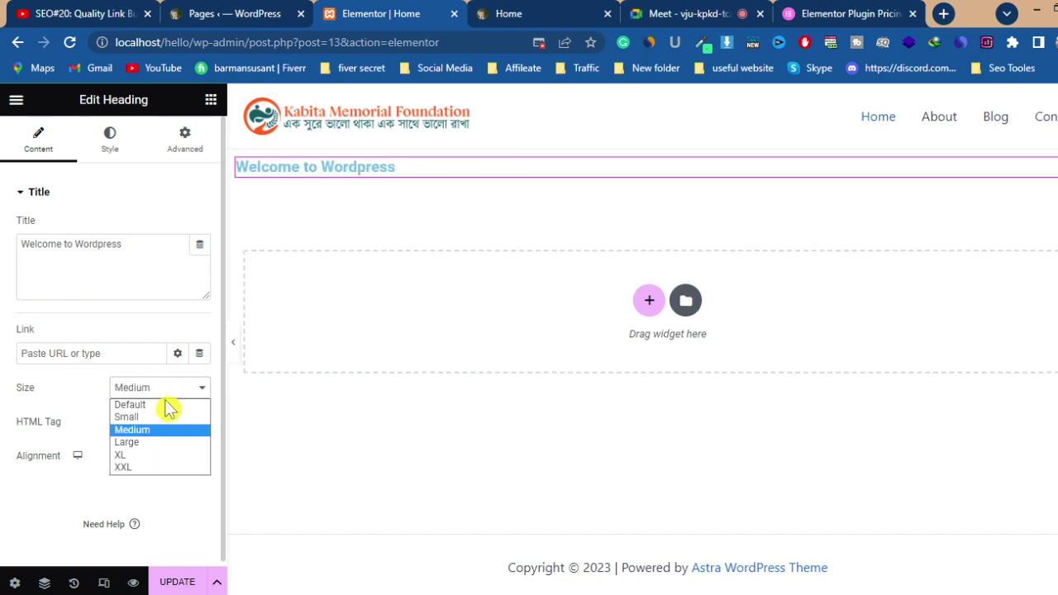
pyautogui.click(165, 446)
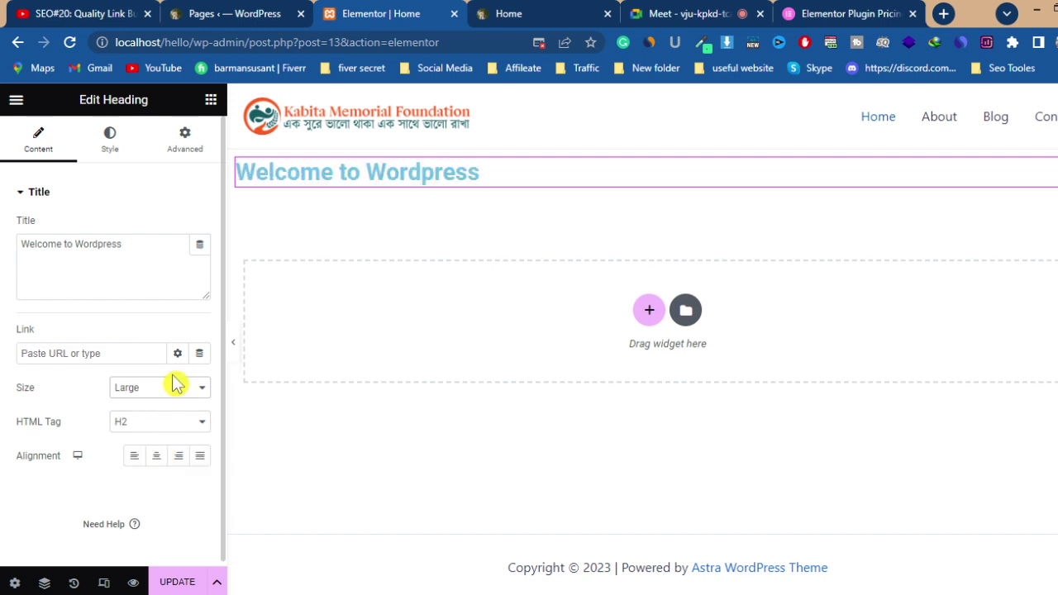
pyautogui.click(173, 387)
pyautogui.click(166, 455)
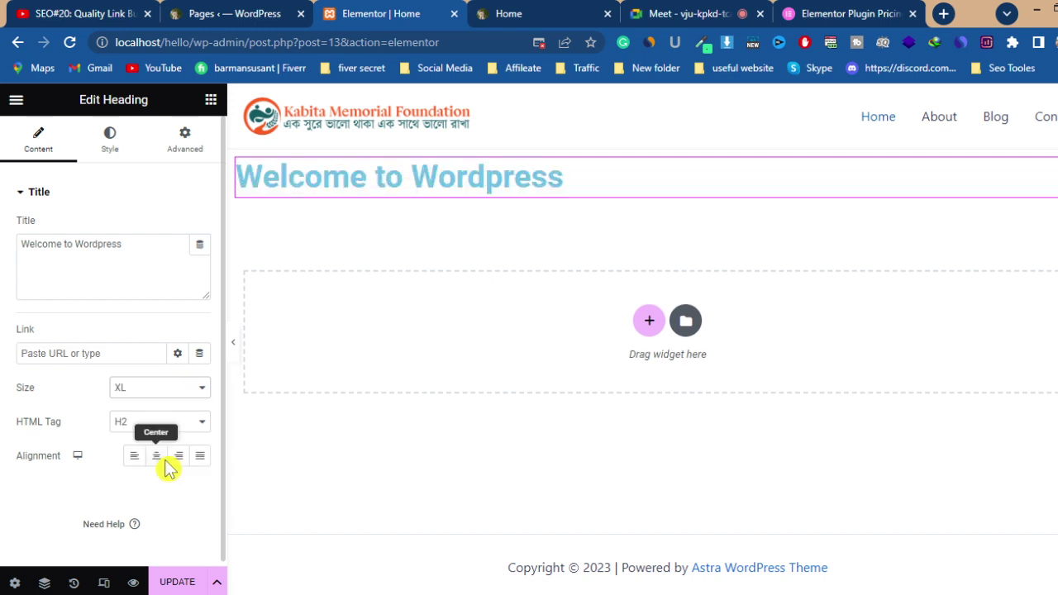
pyautogui.click(172, 391)
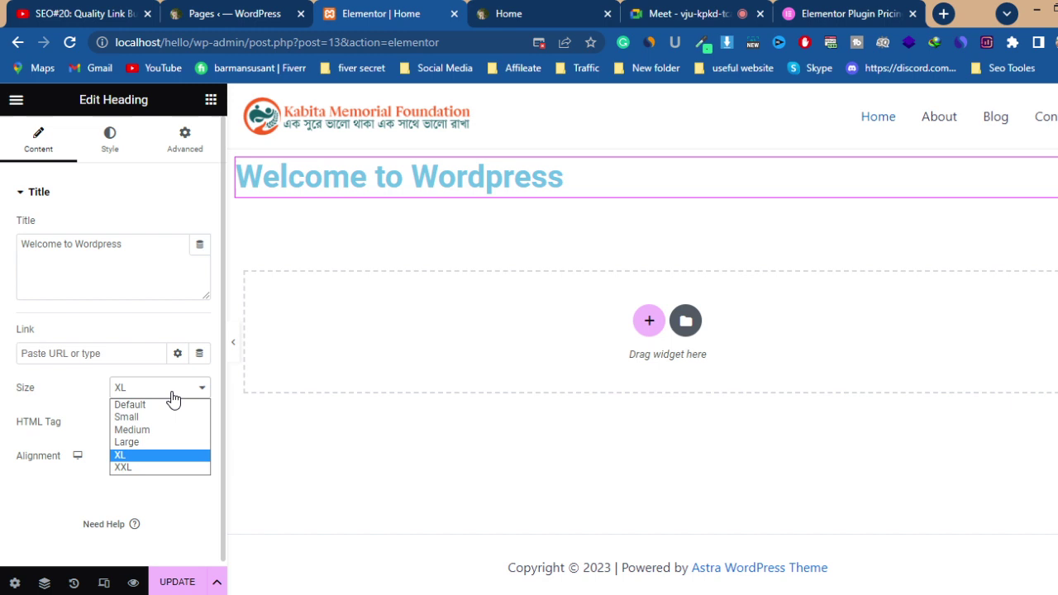
pyautogui.click(153, 468)
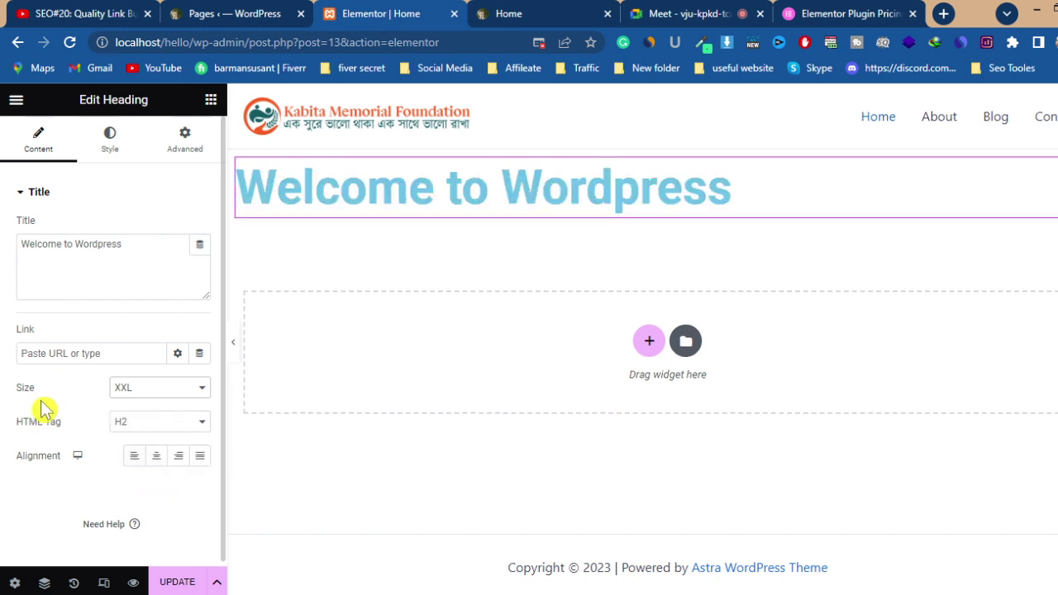
pyautogui.click(173, 401)
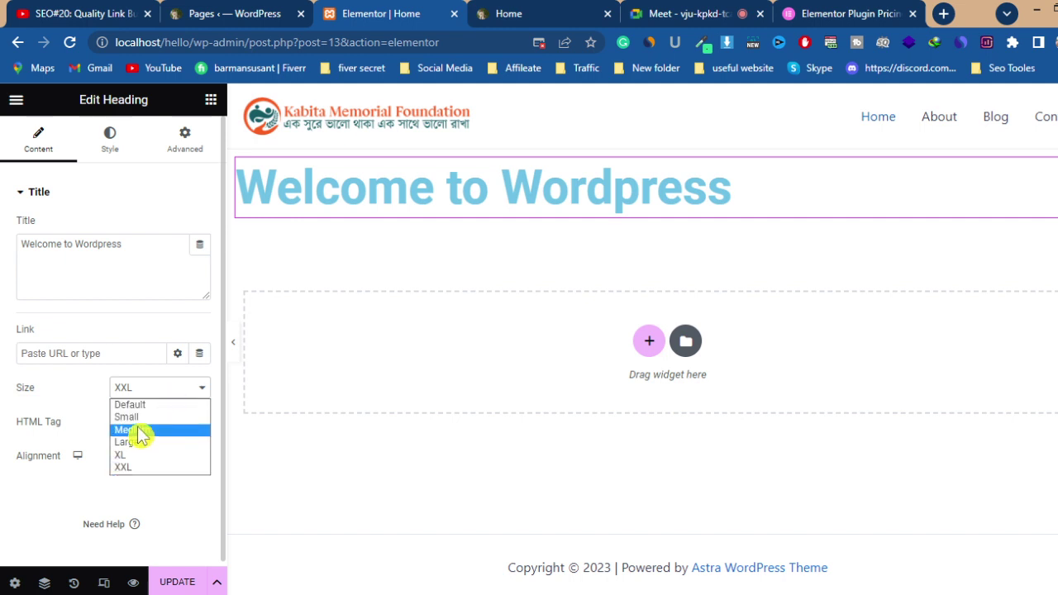
pyautogui.click(147, 402)
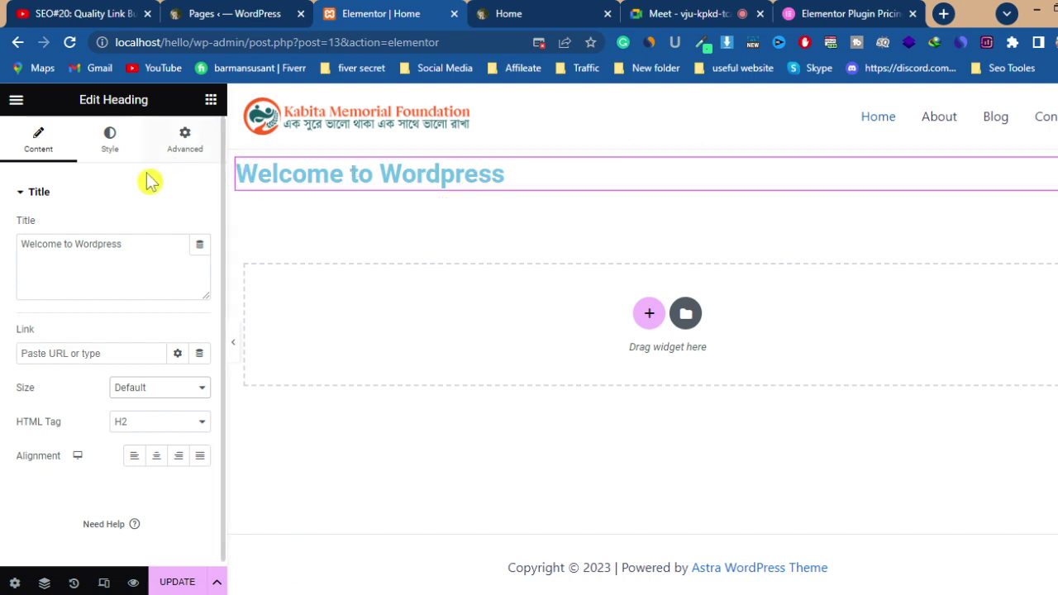
# Step: Set the heading's text color to black (#000000) in its style settings
pyautogui.click(110, 149)
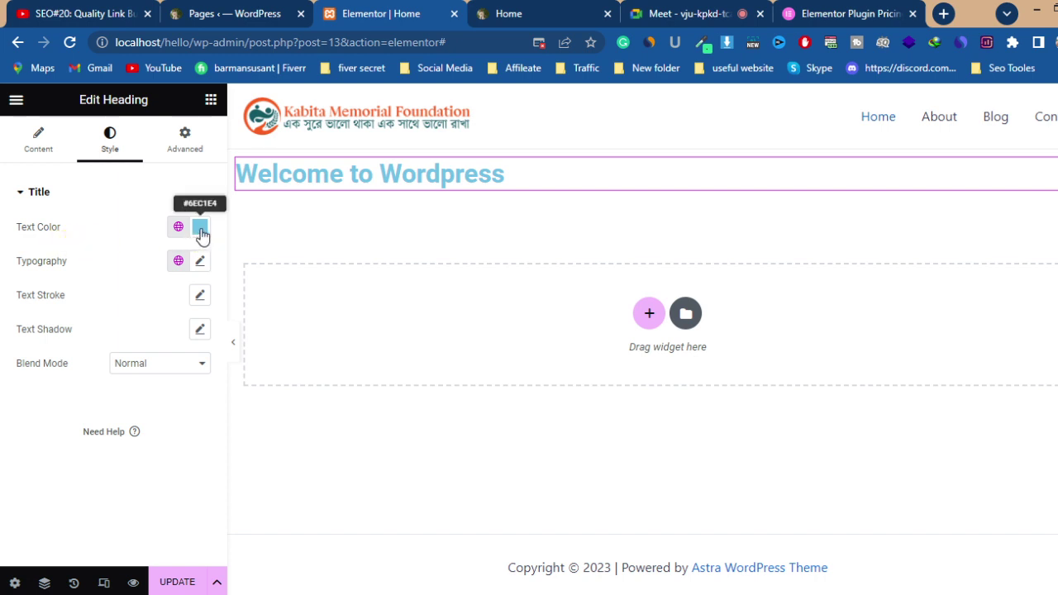
pyautogui.click(200, 228)
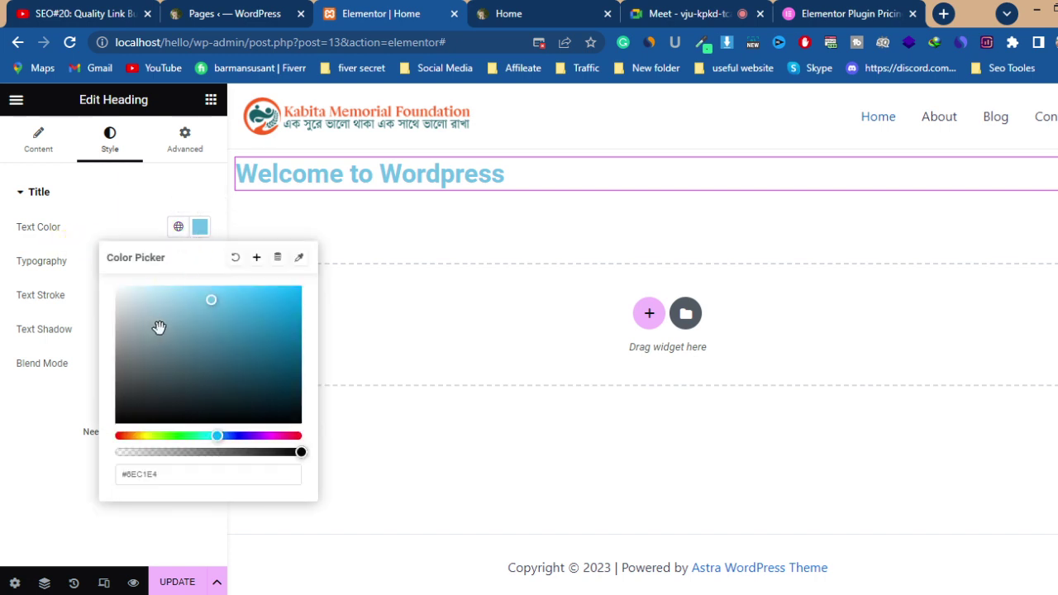
pyautogui.moveTo(268, 412); pyautogui.dragTo(304, 422)
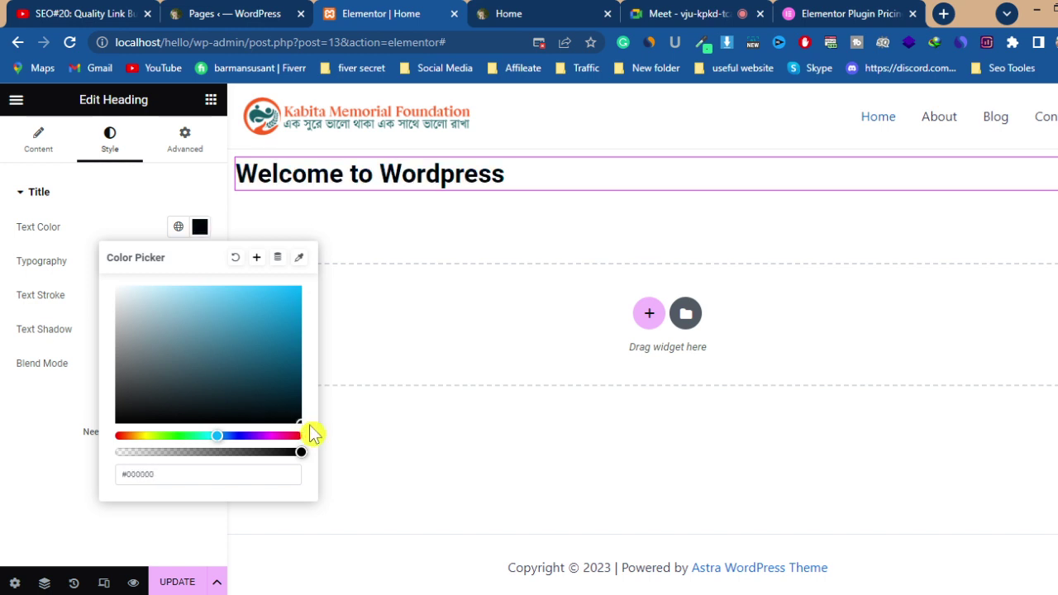
pyautogui.click(300, 418)
pyautogui.click(32, 415)
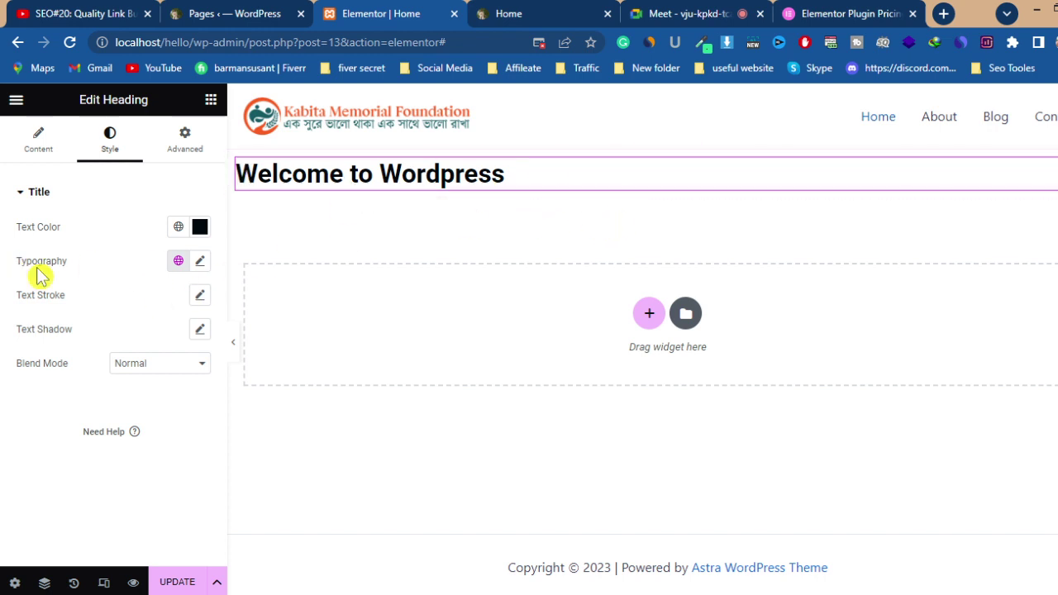
# Step: Find the Poppins font by searching for "pop" and set it as the heading's typography family
pyautogui.click(200, 263)
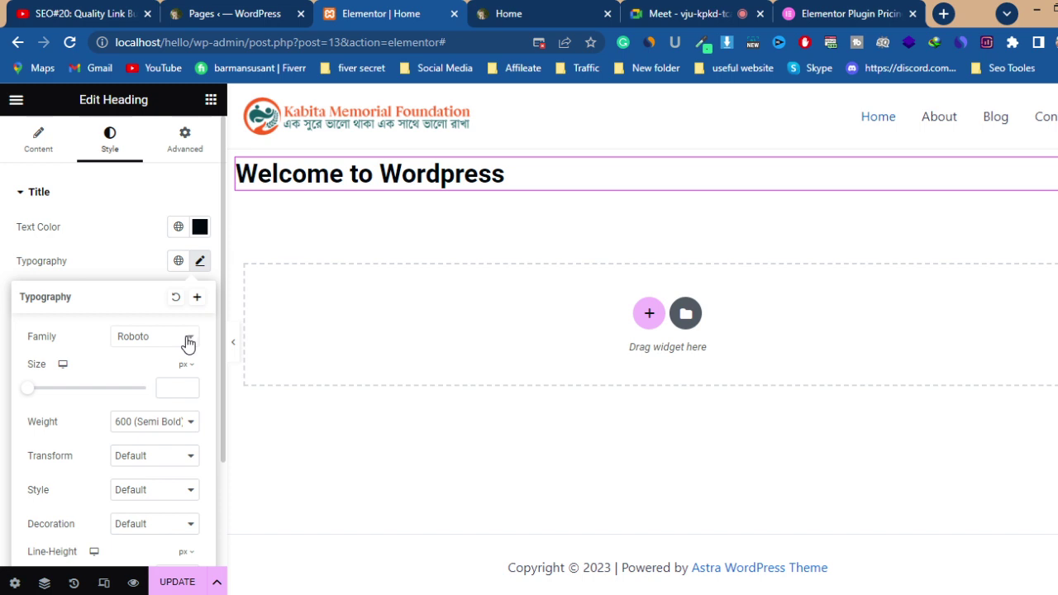
pyautogui.click(126, 341)
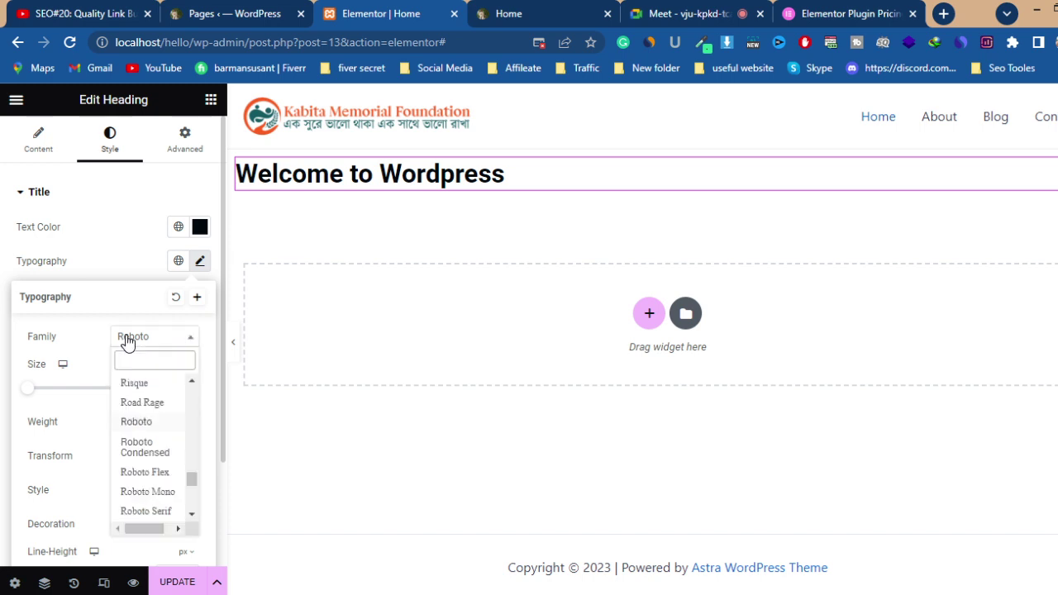
pyautogui.click(127, 341)
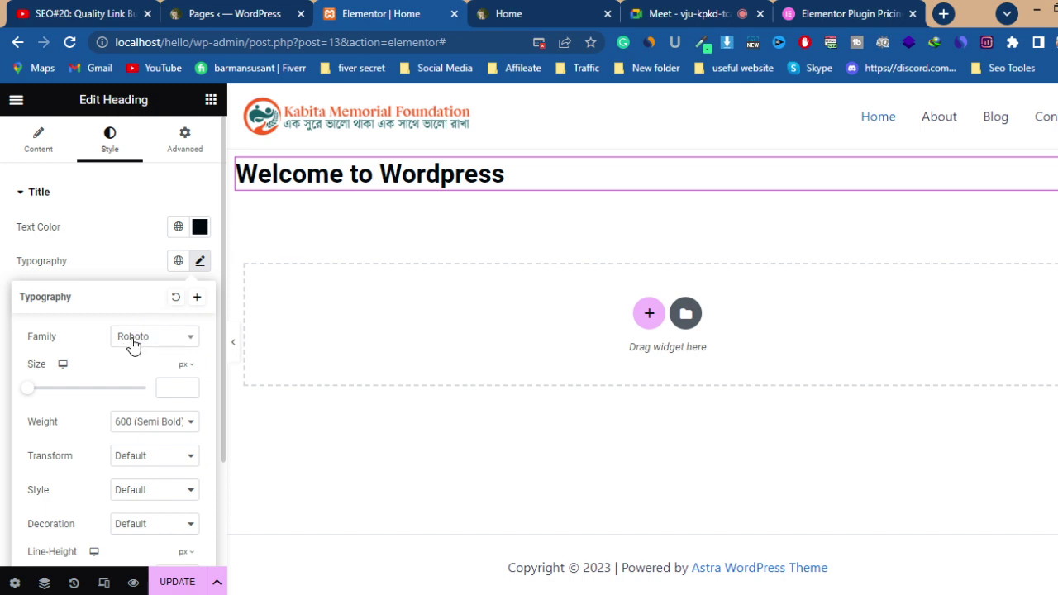
pyautogui.click(192, 342)
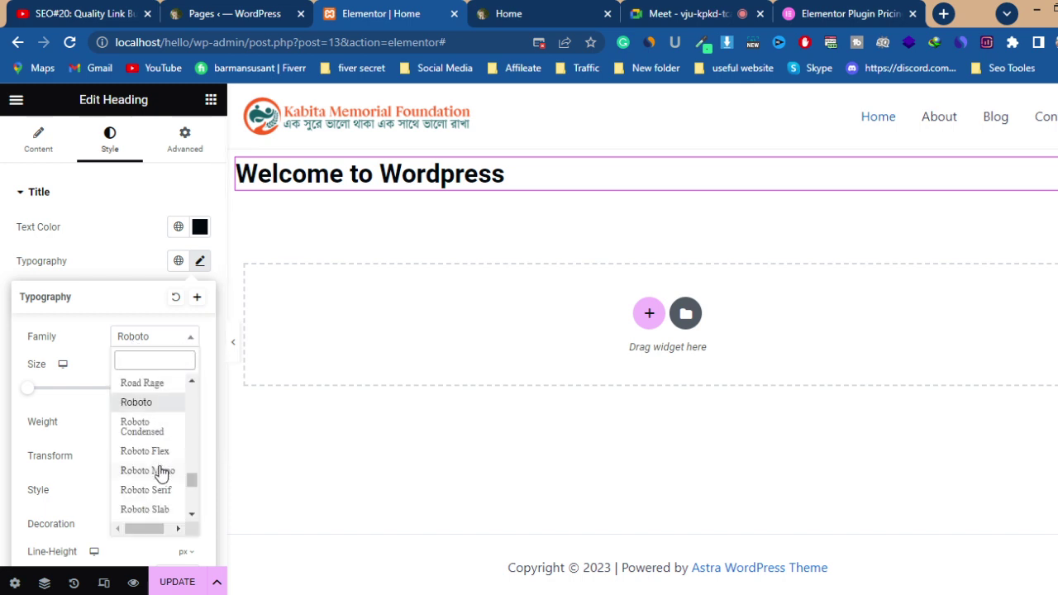
pyautogui.scroll(-5, 162, 474)
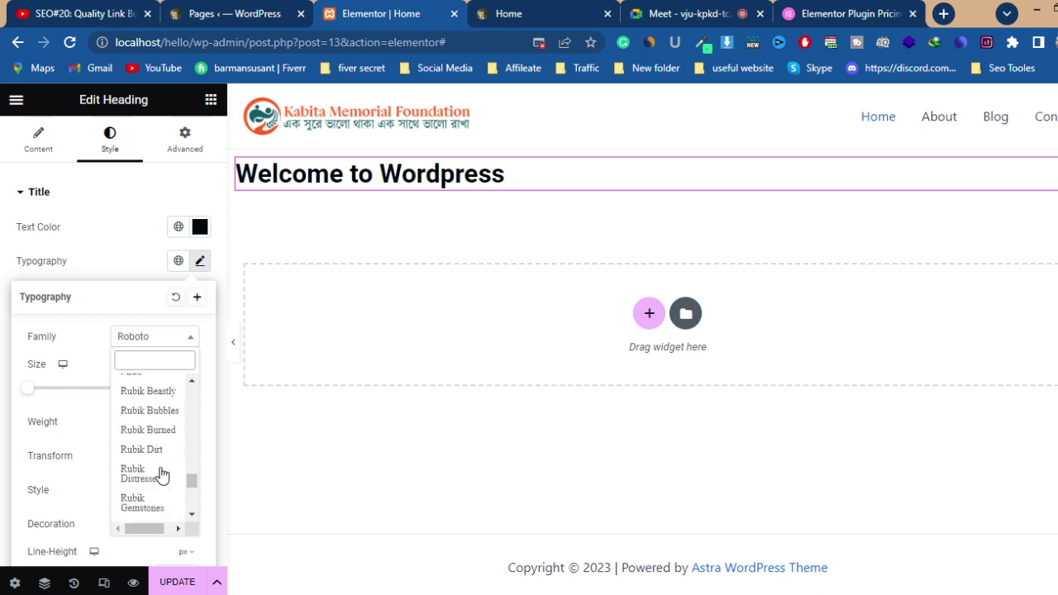
pyautogui.scroll(-3, 162, 474)
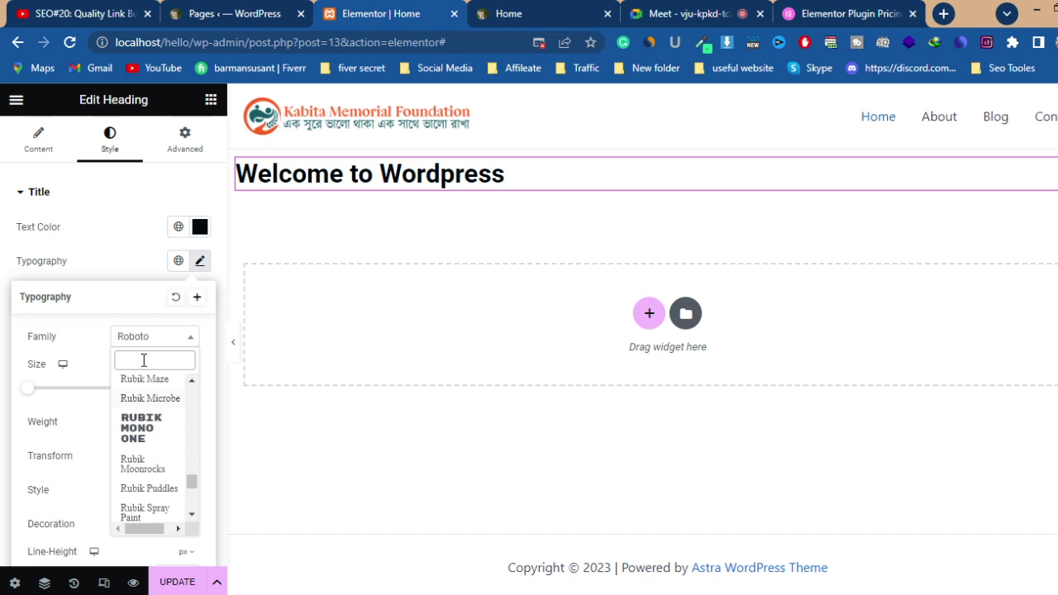
pyautogui.write('prop')
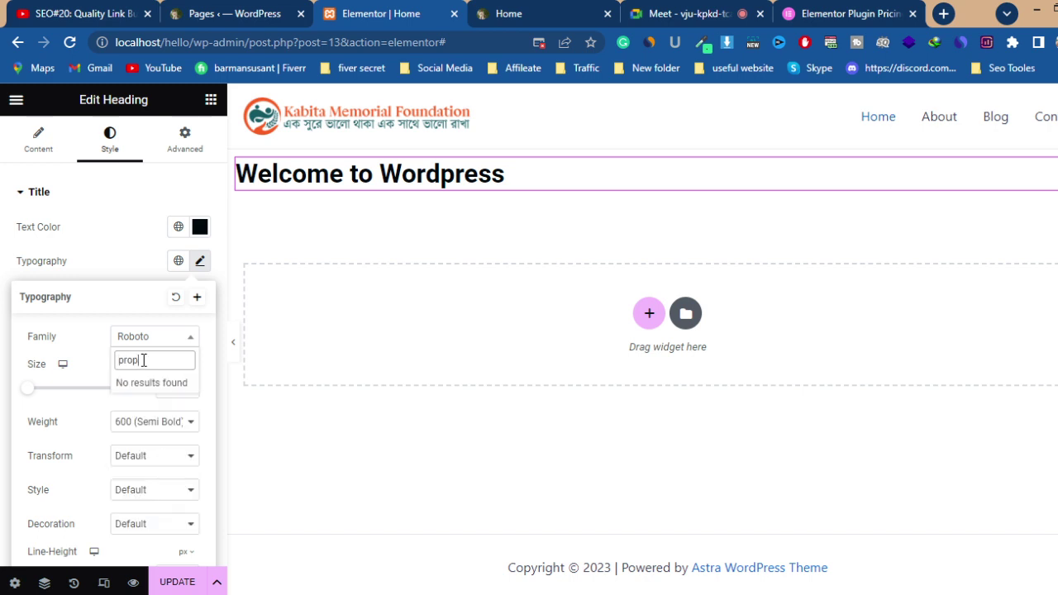
pyautogui.press('BackSpace')
pyautogui.press('BackSpace')
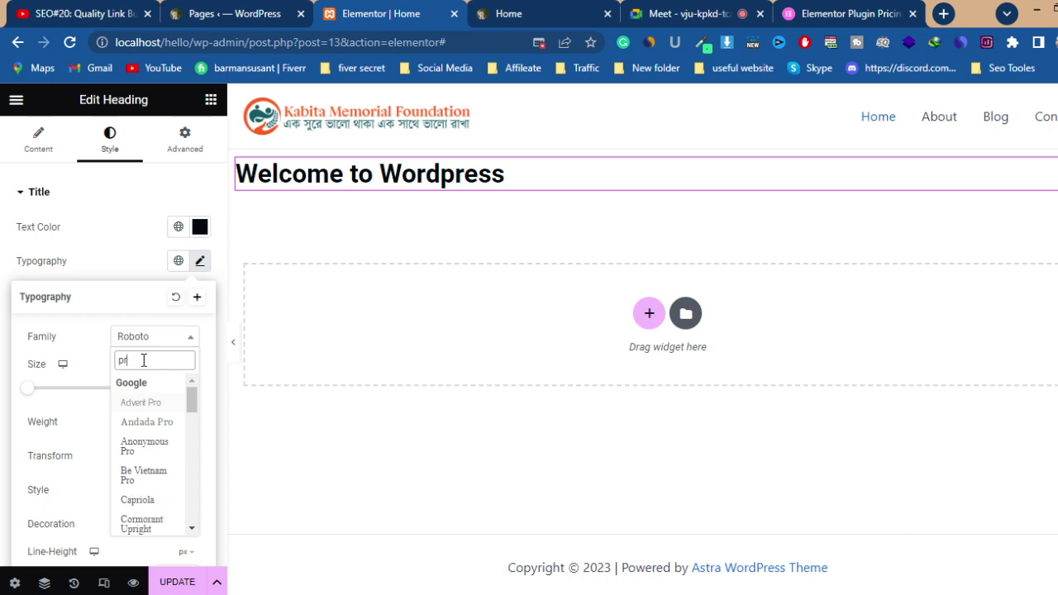
pyautogui.press('BackSpace')
pyautogui.write('op')
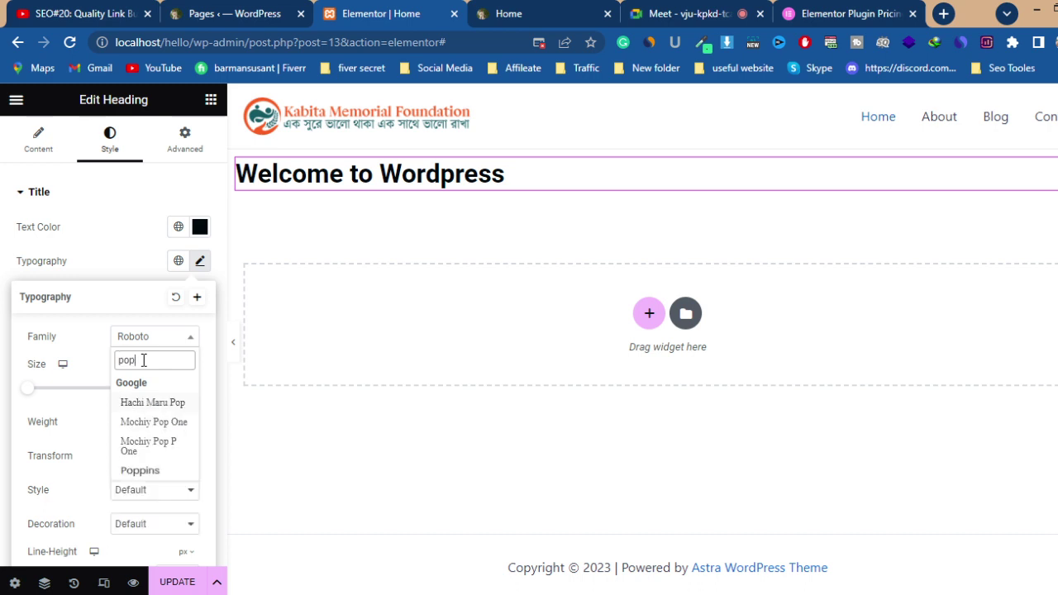
pyautogui.click(142, 470)
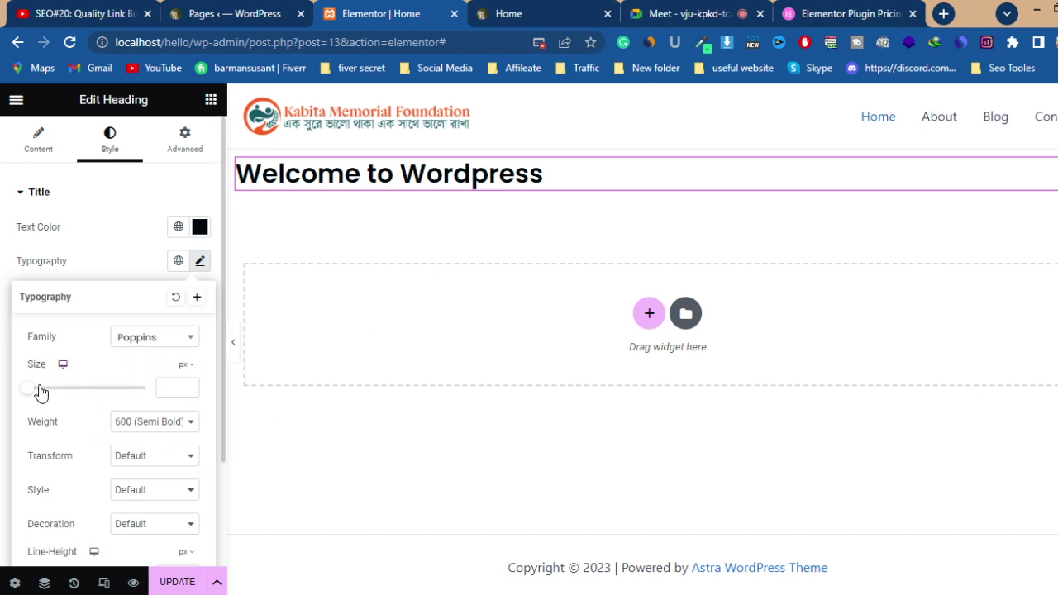
# Step: Try a heading font size of 102 px, keep px as the unit, and reduce the size to 64 px
pyautogui.moveTo(29, 393); pyautogui.dragTo(86, 395)
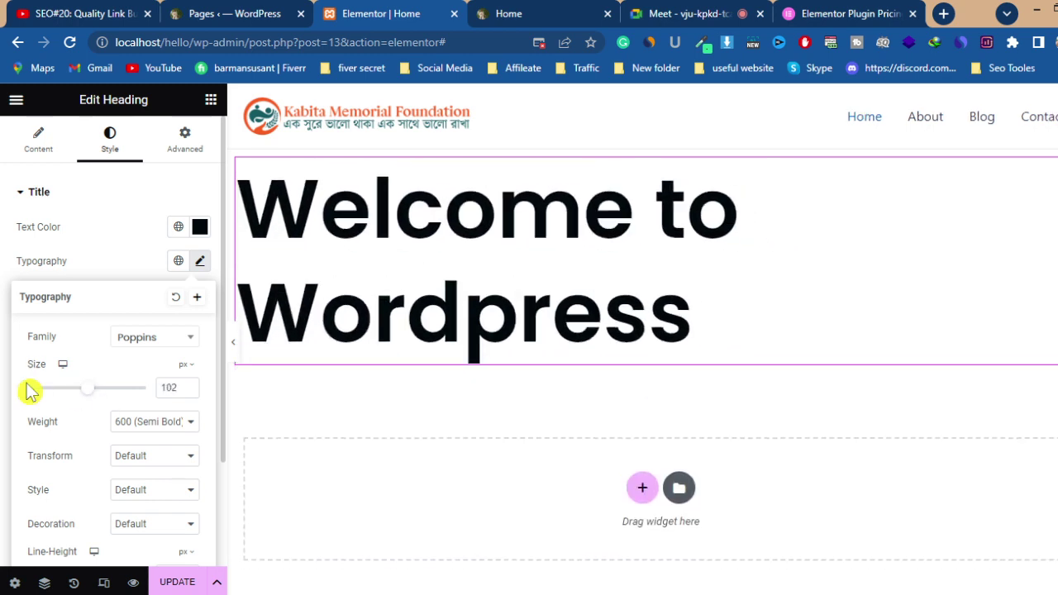
pyautogui.click(190, 366)
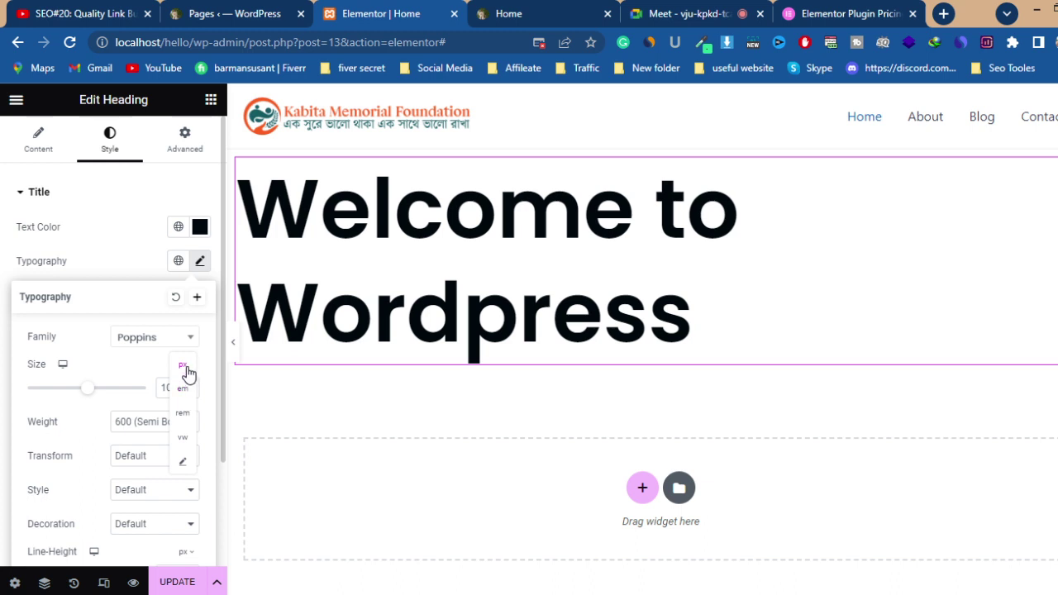
pyautogui.click(183, 367)
pyautogui.moveTo(91, 390); pyautogui.dragTo(68, 394)
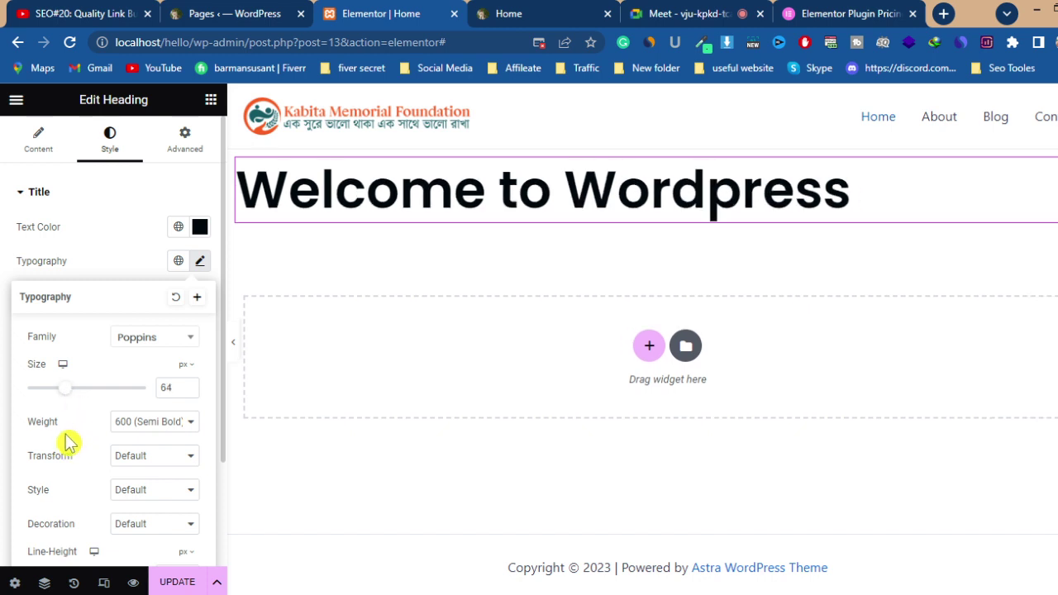
# Step: Try the 100 (Thin) font weight on the heading, and set the weight to 400 (Normal)
pyautogui.click(173, 426)
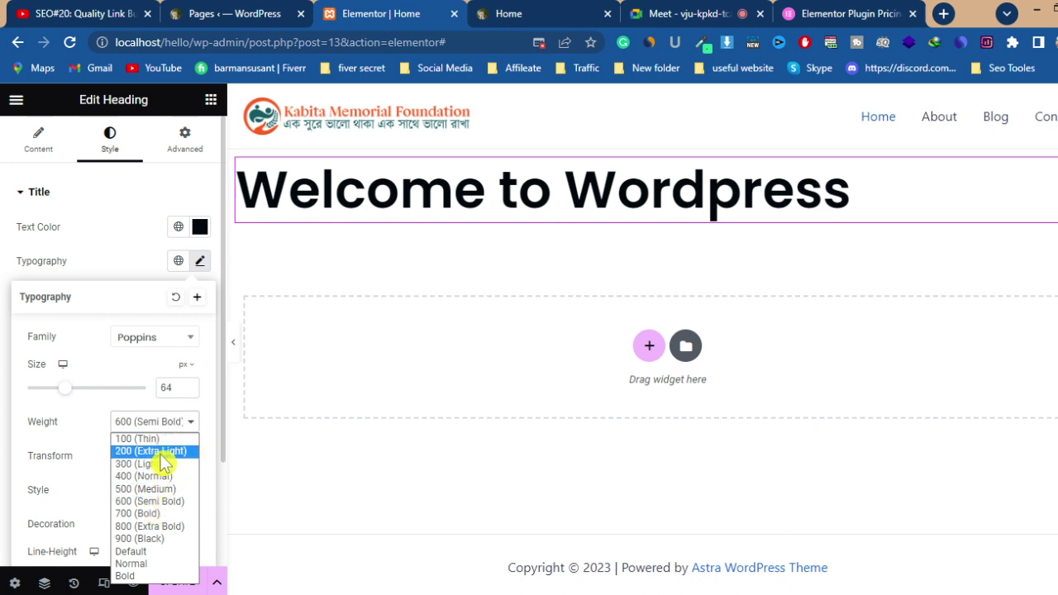
pyautogui.click(162, 439)
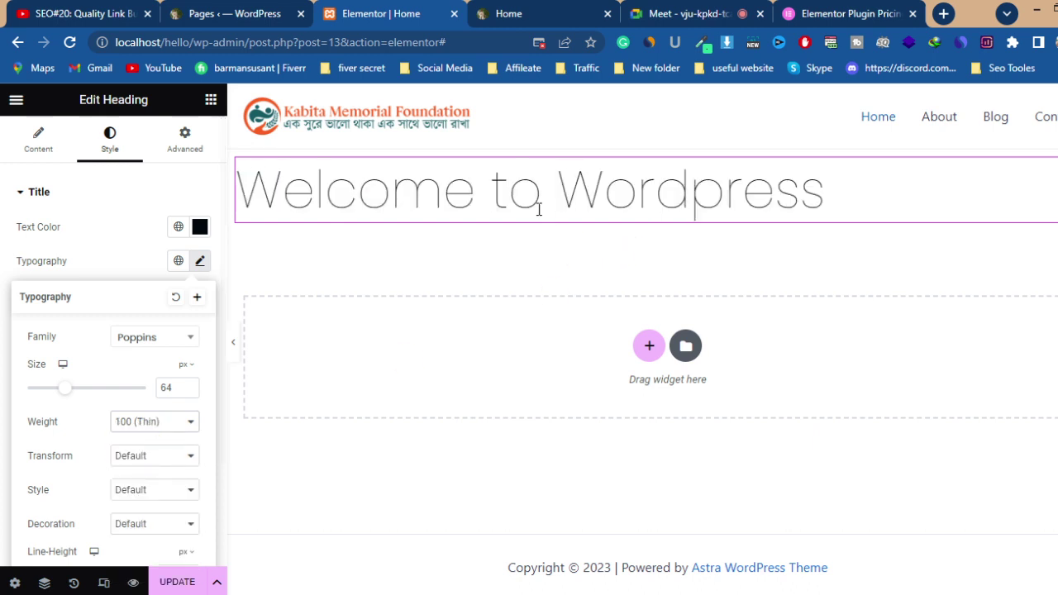
pyautogui.click(167, 425)
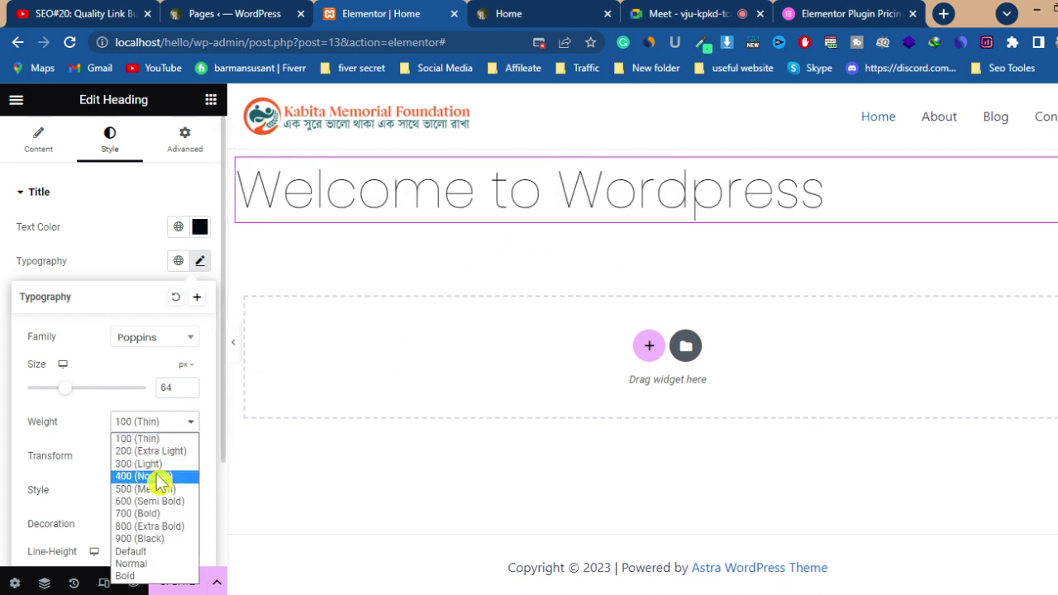
pyautogui.click(157, 477)
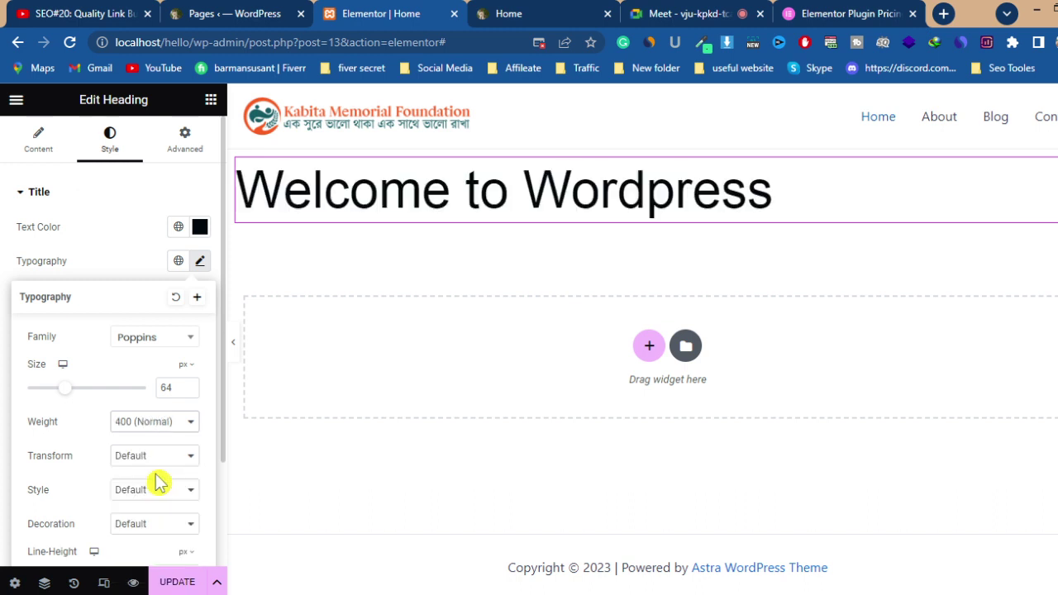
# Step: Try the 600 (Semi Bold) and 900 (Black) font weights on the heading, and set the weight to Bold
pyautogui.click(160, 426)
pyautogui.press('Escape')
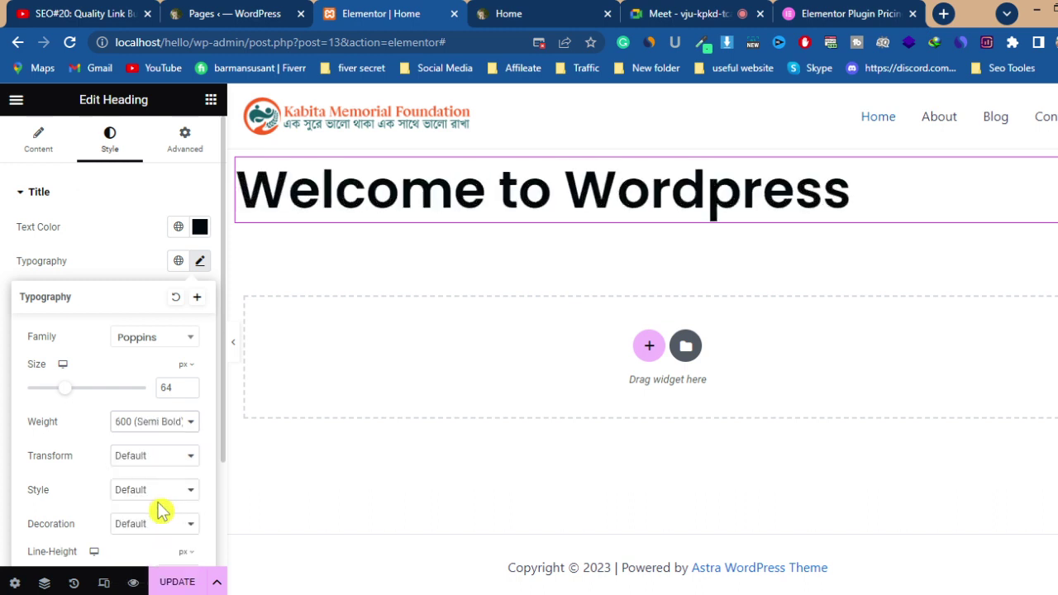
pyautogui.click(155, 425)
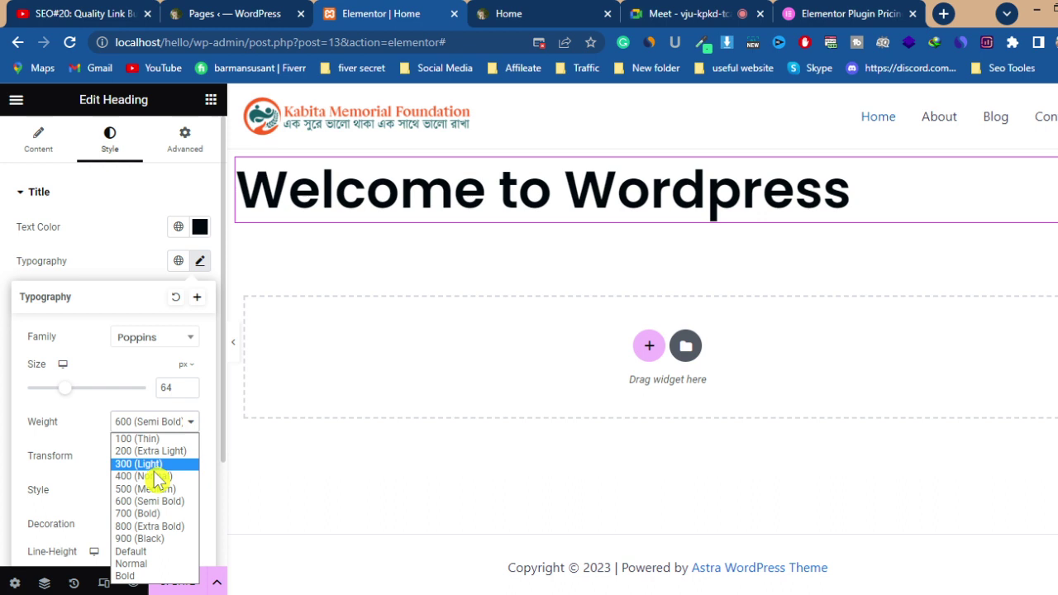
pyautogui.click(157, 538)
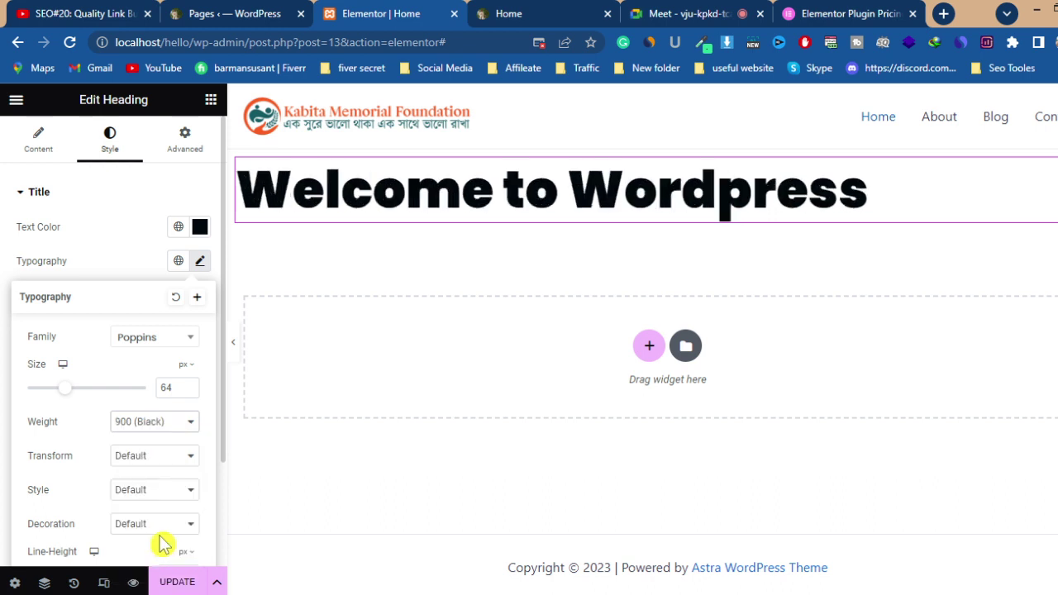
pyautogui.click(166, 425)
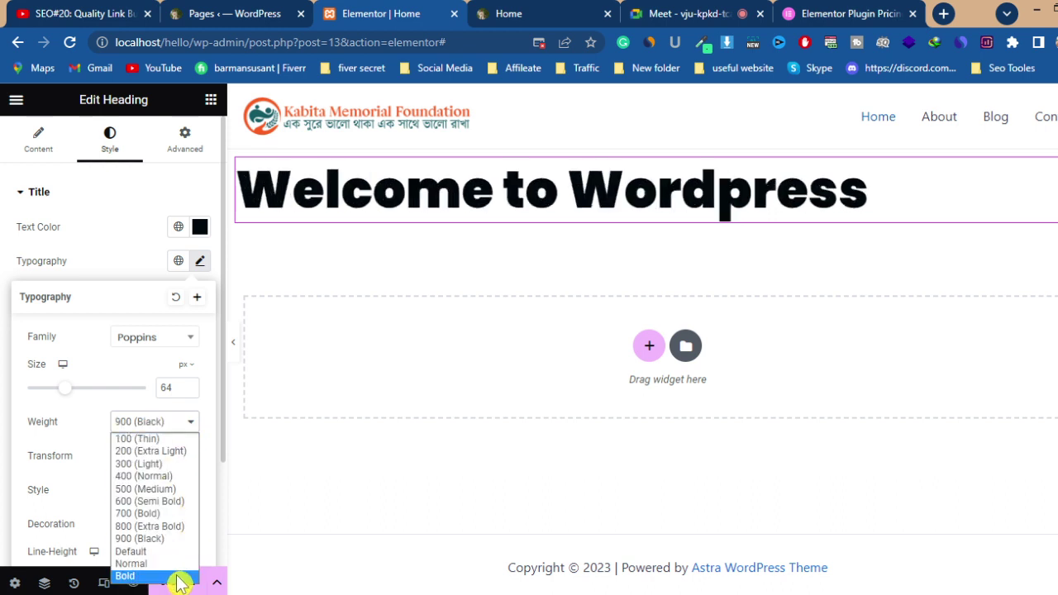
pyautogui.click(126, 577)
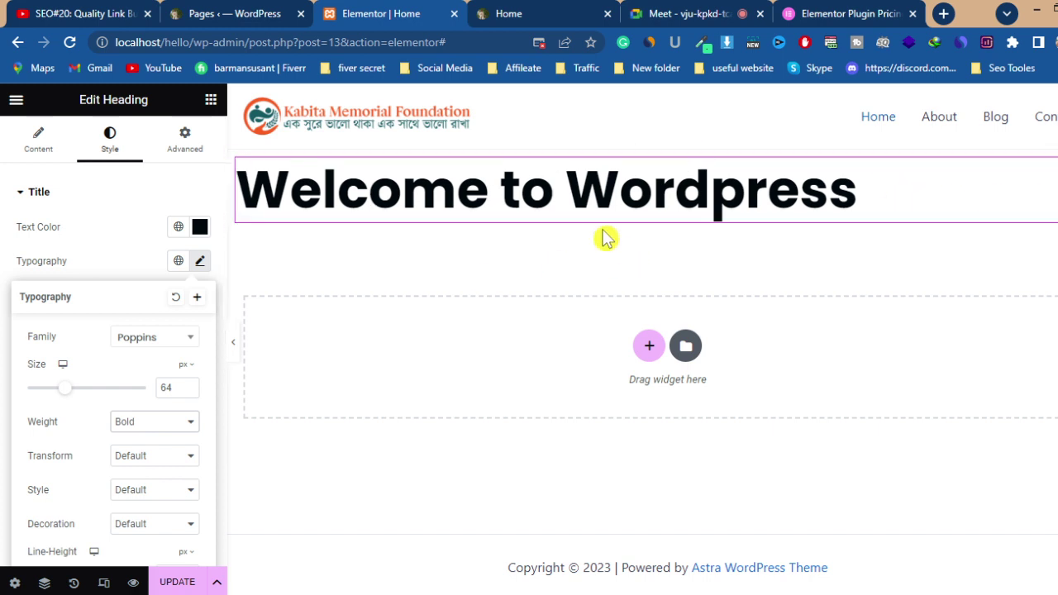
# Step: Try the Uppercase, Lowercase and Normal text transforms on the heading, and set the transform to Capitalize
pyautogui.click(146, 466)
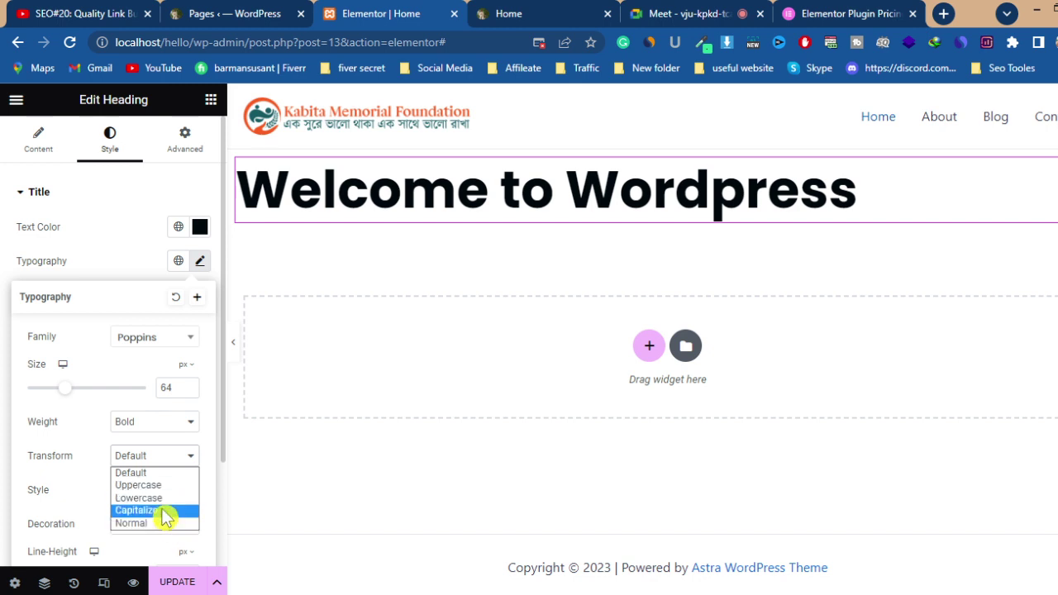
pyautogui.click(162, 486)
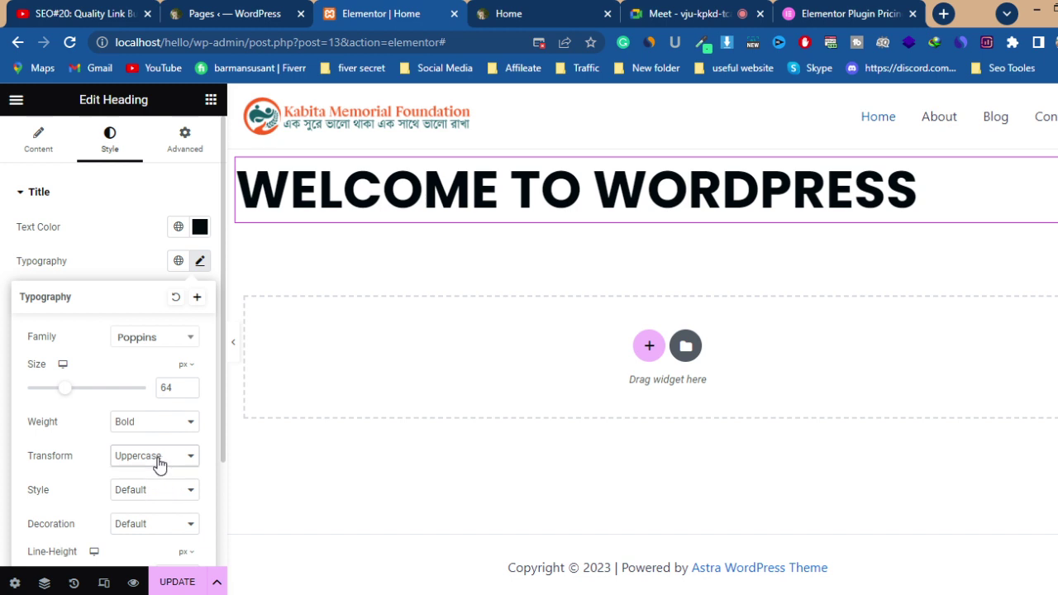
pyautogui.click(159, 466)
pyautogui.click(165, 506)
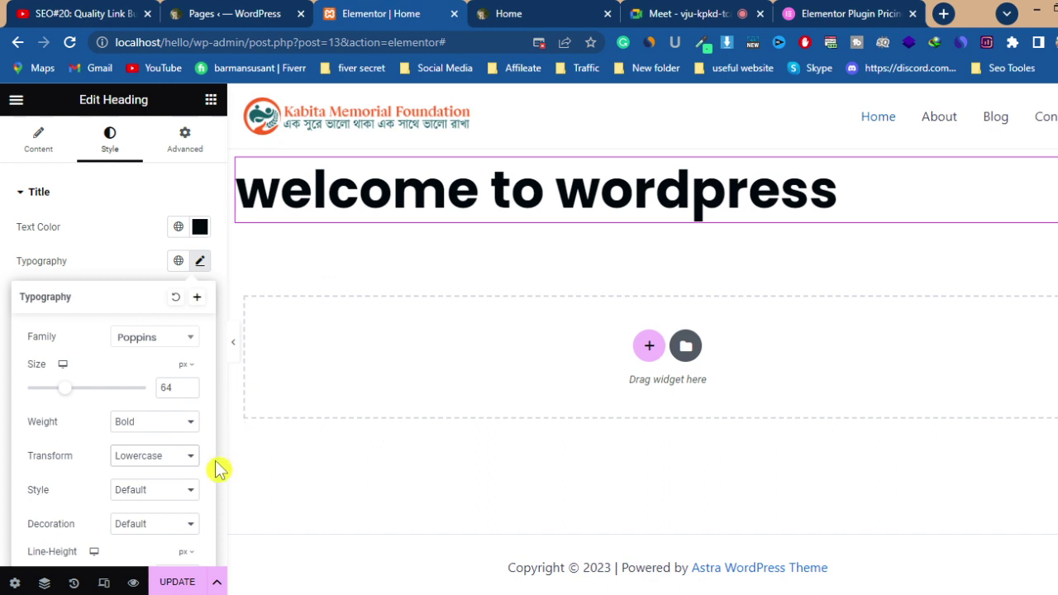
pyautogui.click(181, 460)
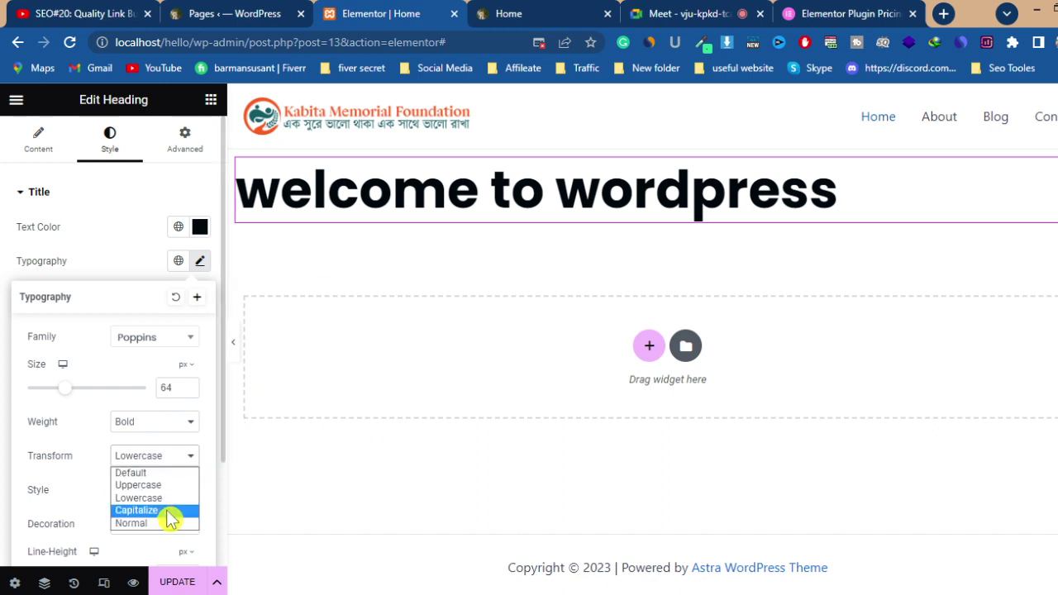
pyautogui.click(171, 511)
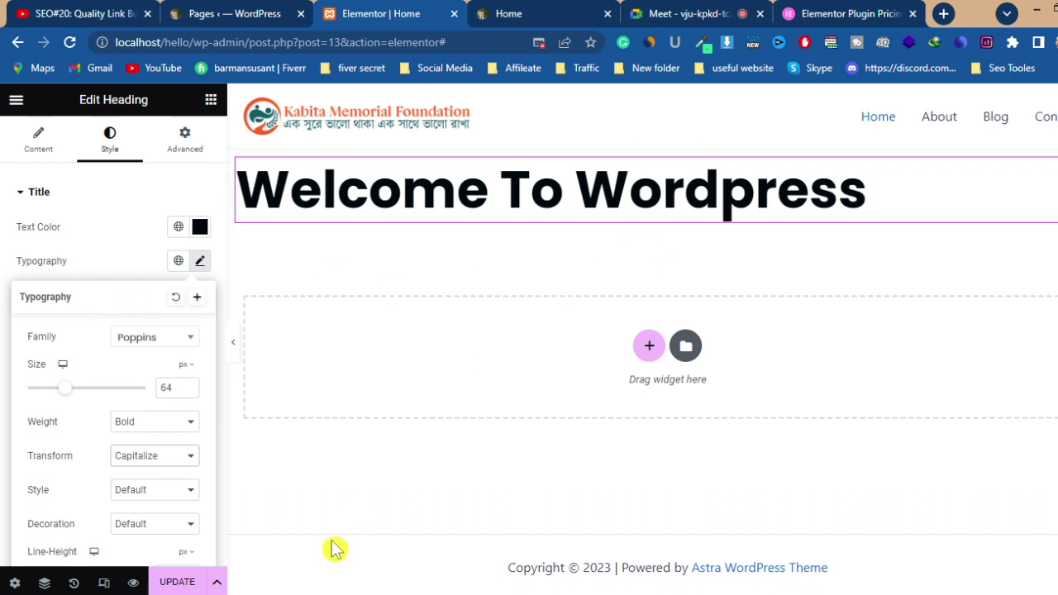
pyautogui.click(161, 462)
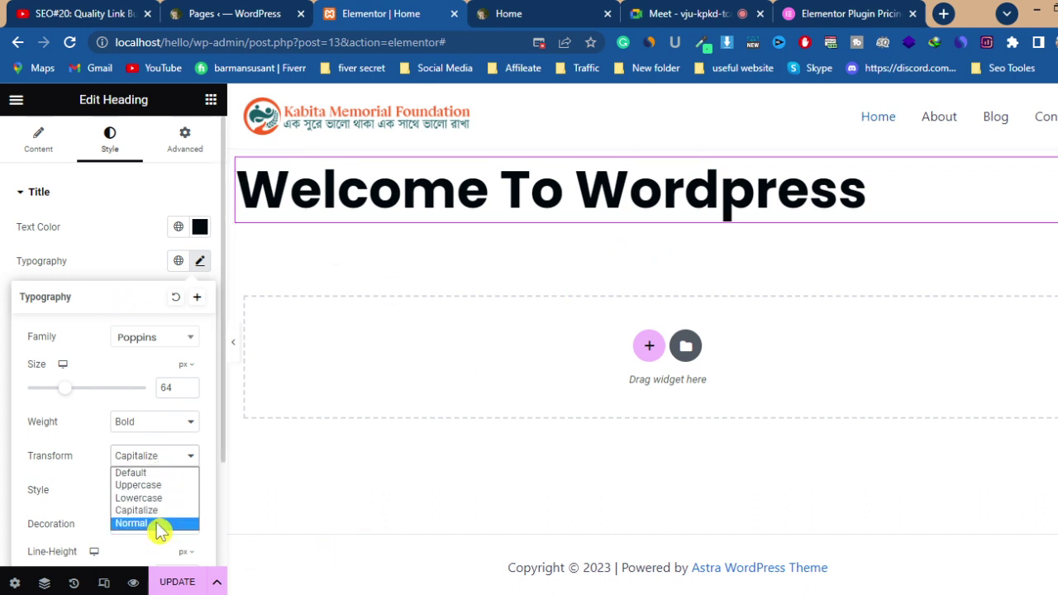
pyautogui.click(160, 524)
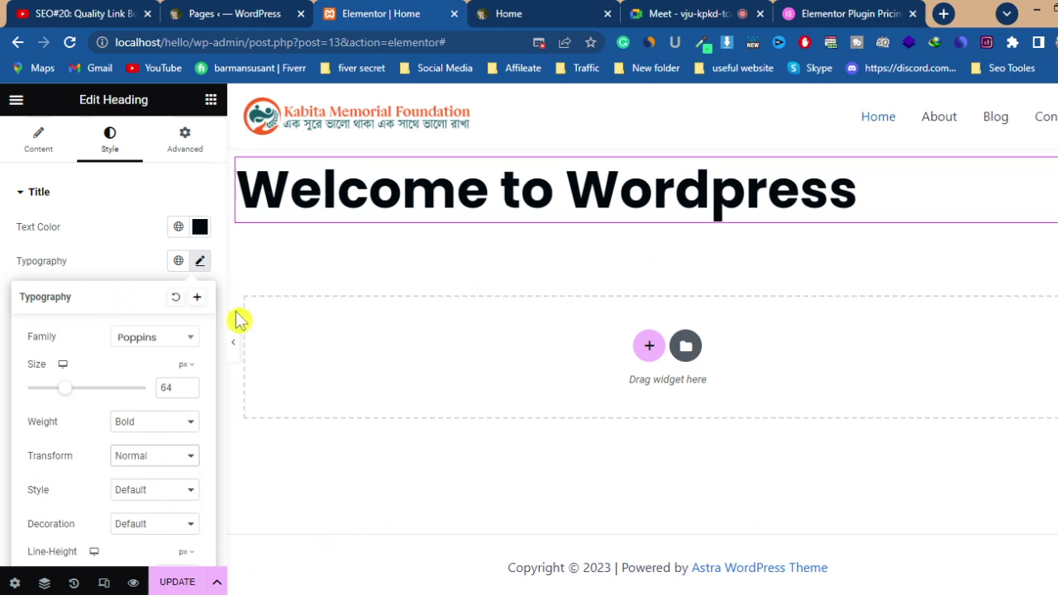
pyautogui.click(168, 459)
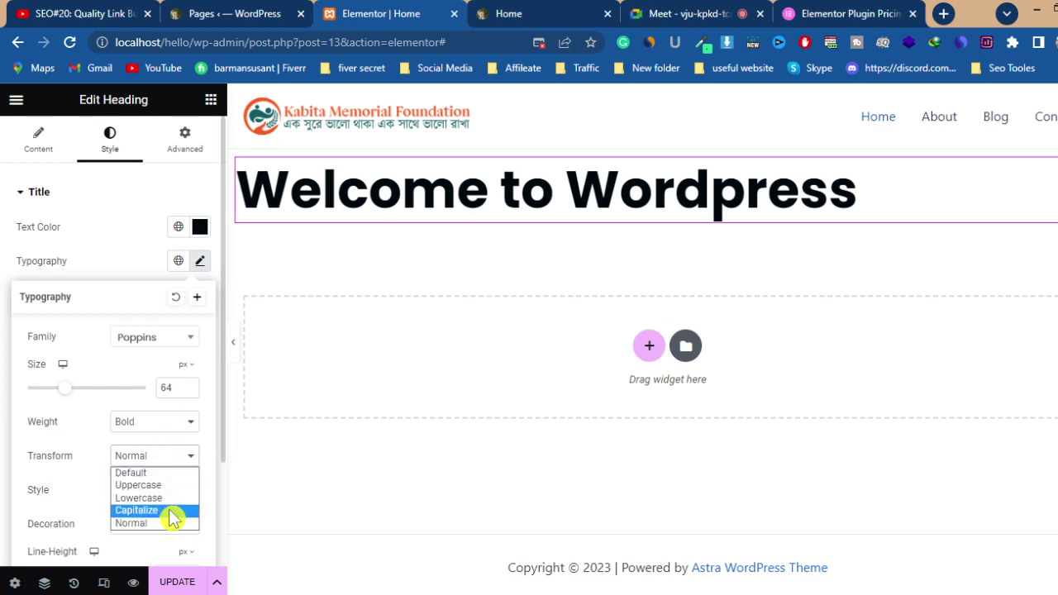
pyautogui.click(172, 510)
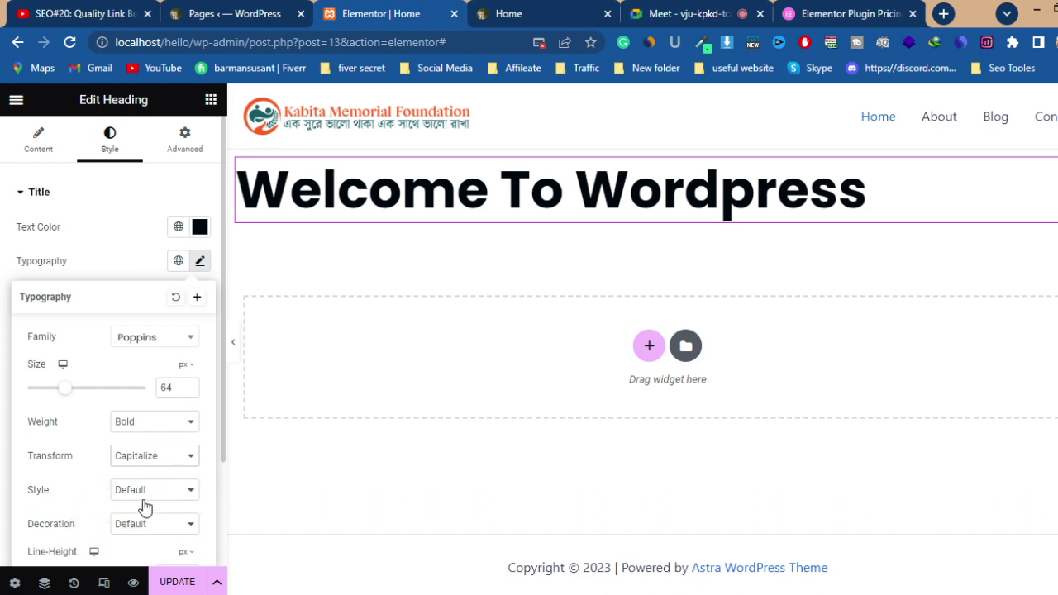
# Step: Try the Normal, Italic and Oblique font styles on the heading, and return the style to Default
pyautogui.click(157, 493)
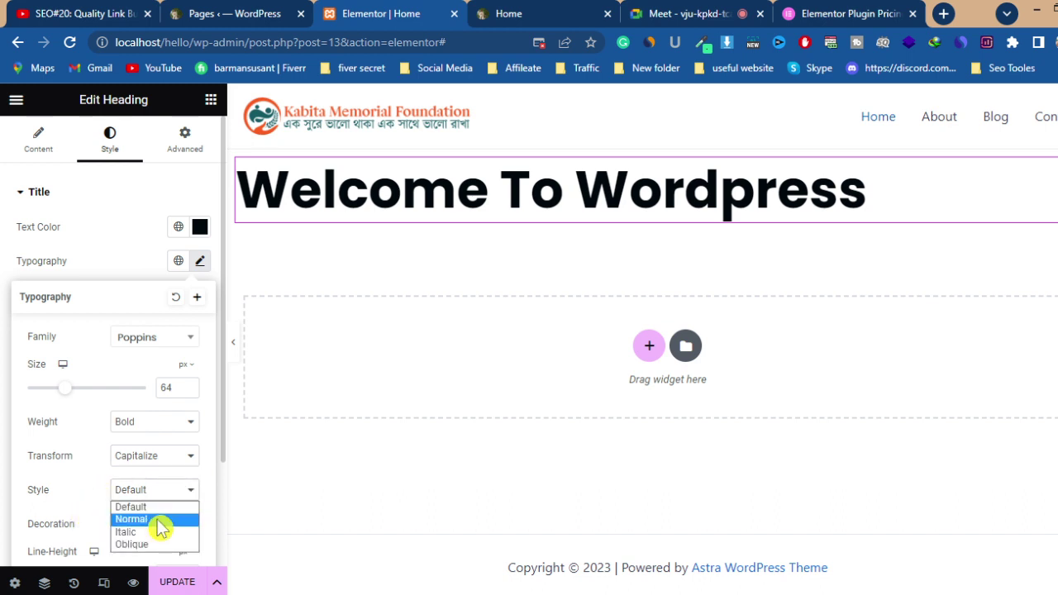
pyautogui.click(157, 521)
pyautogui.click(160, 493)
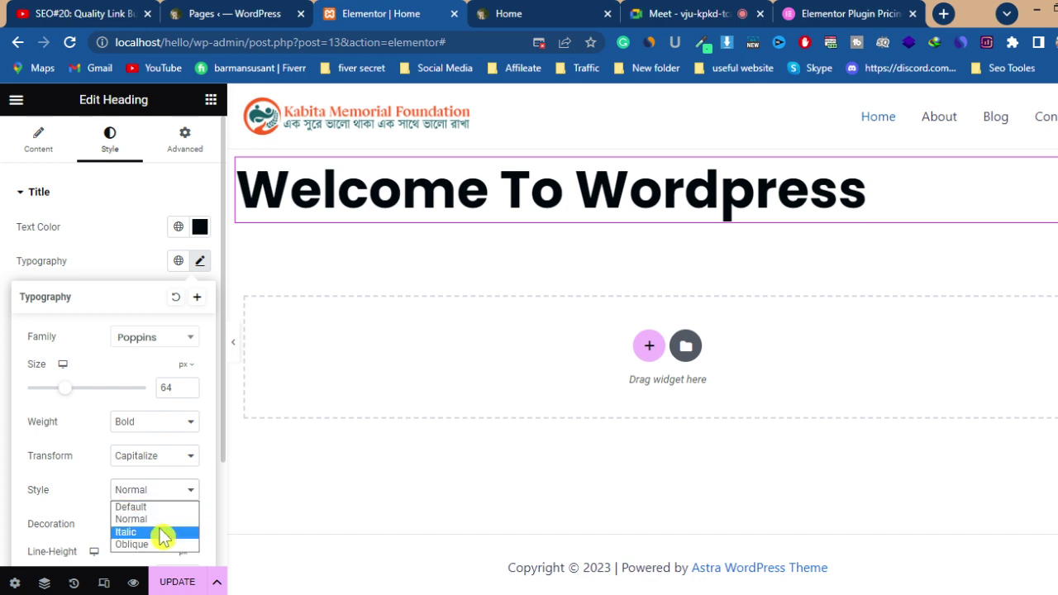
pyautogui.click(162, 534)
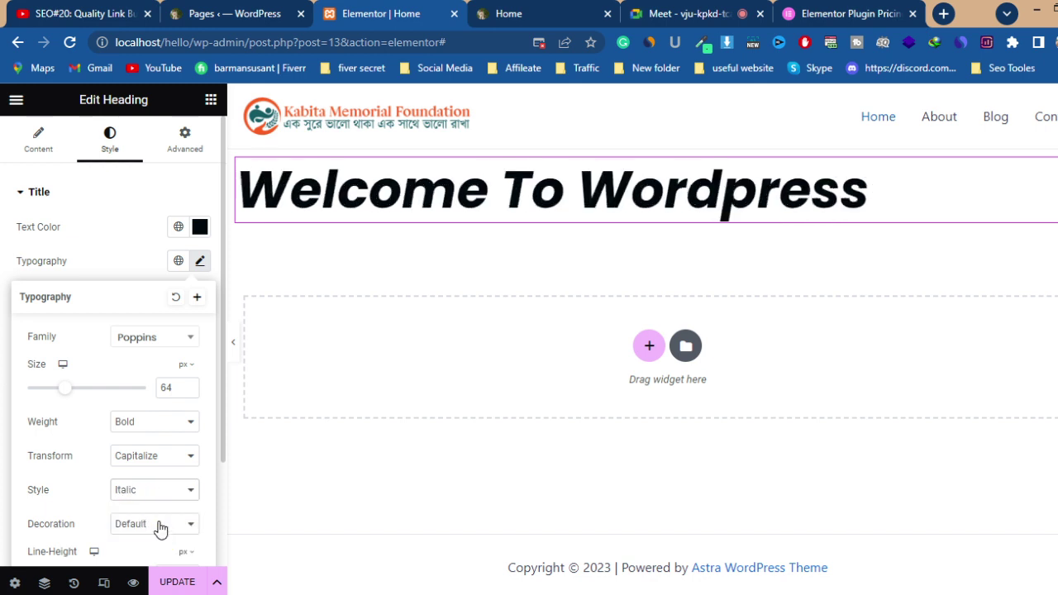
pyautogui.click(165, 491)
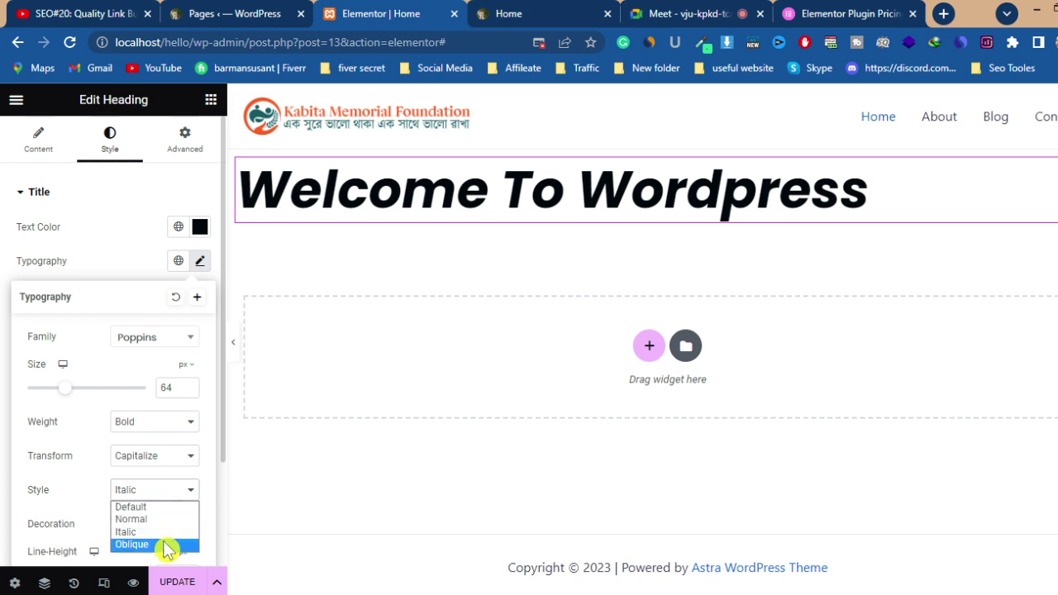
pyautogui.click(165, 546)
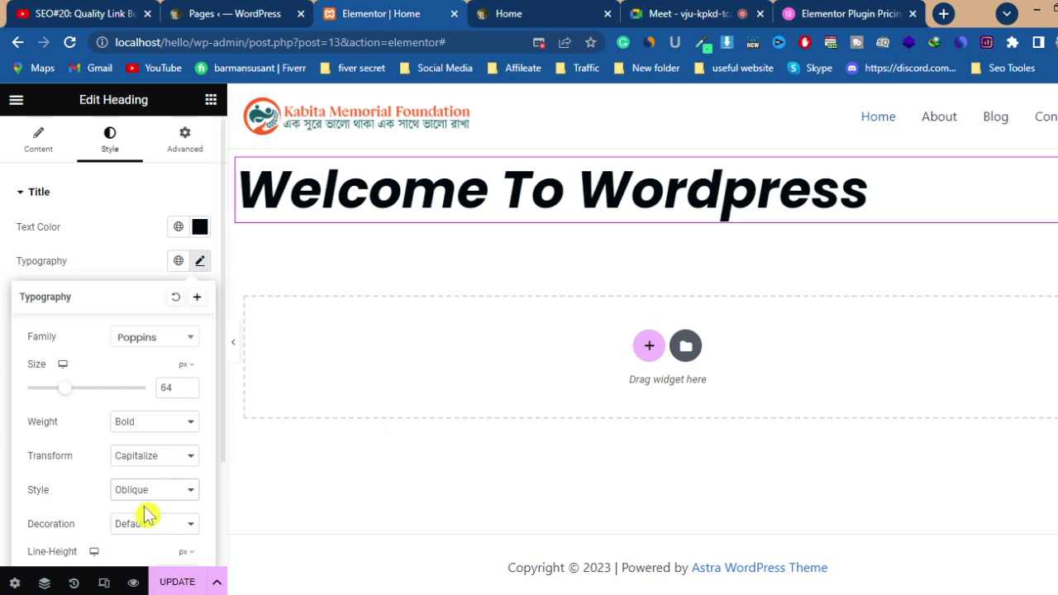
pyautogui.click(171, 493)
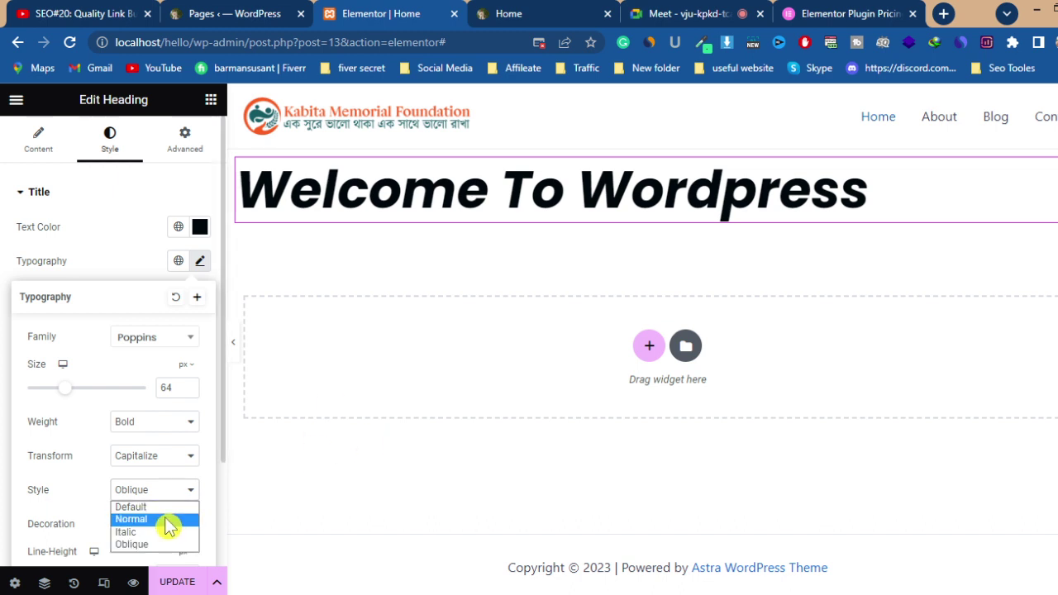
pyautogui.click(163, 508)
# Step: Try the Underline, Overline, Line Through and None decorations on the heading, and return the decoration to Default
pyautogui.scroll(-1, 54, 475)
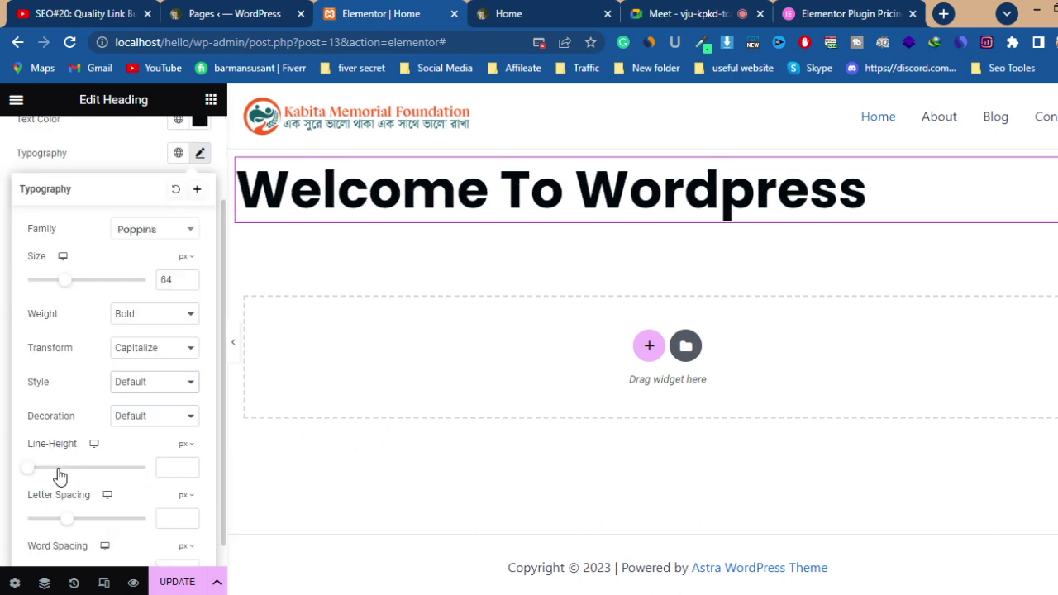
pyautogui.click(128, 420)
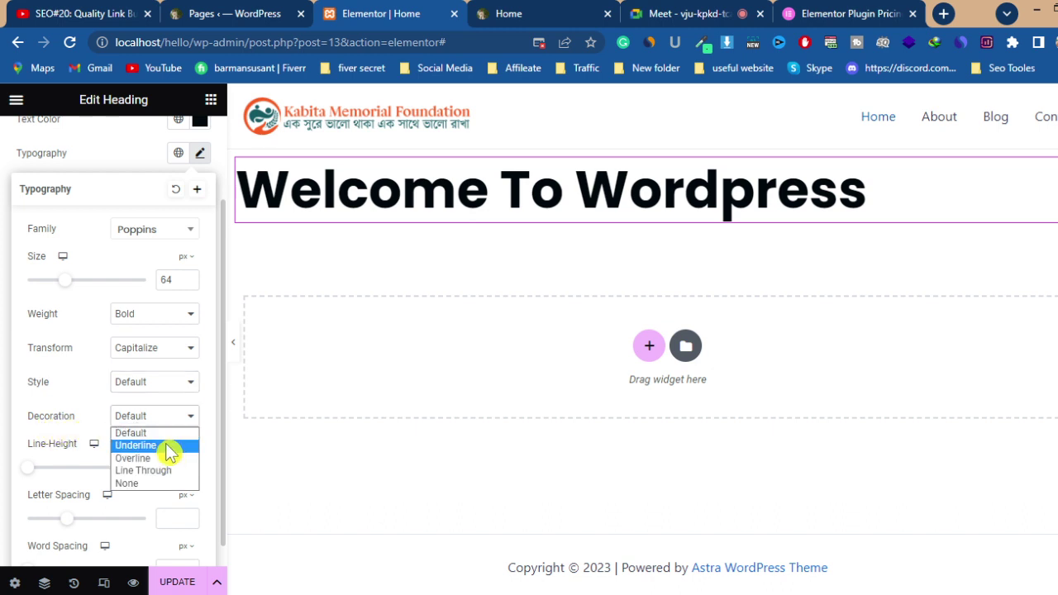
pyautogui.click(167, 446)
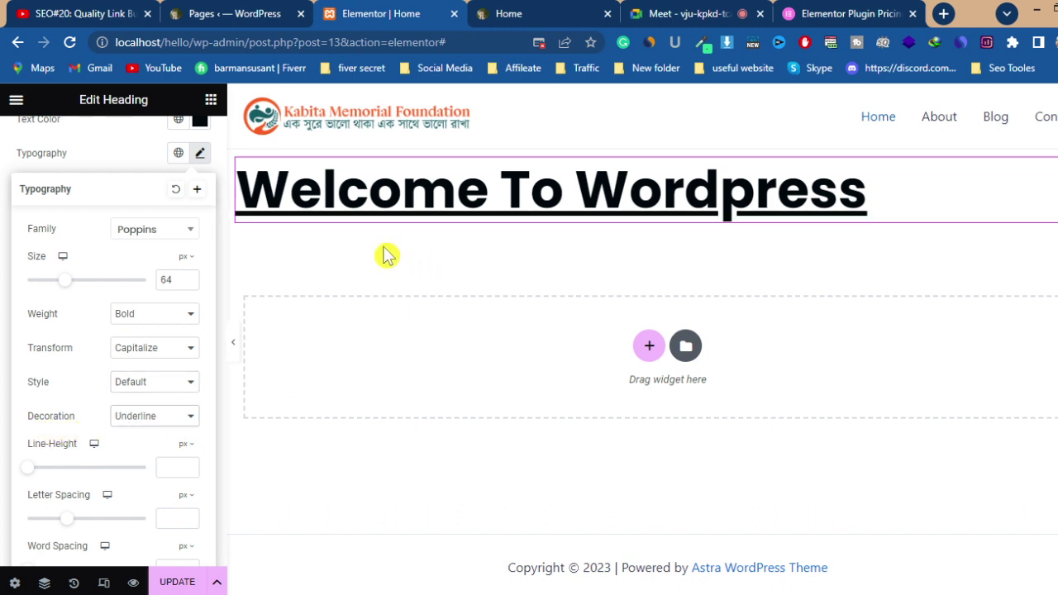
pyautogui.click(163, 426)
pyautogui.click(166, 460)
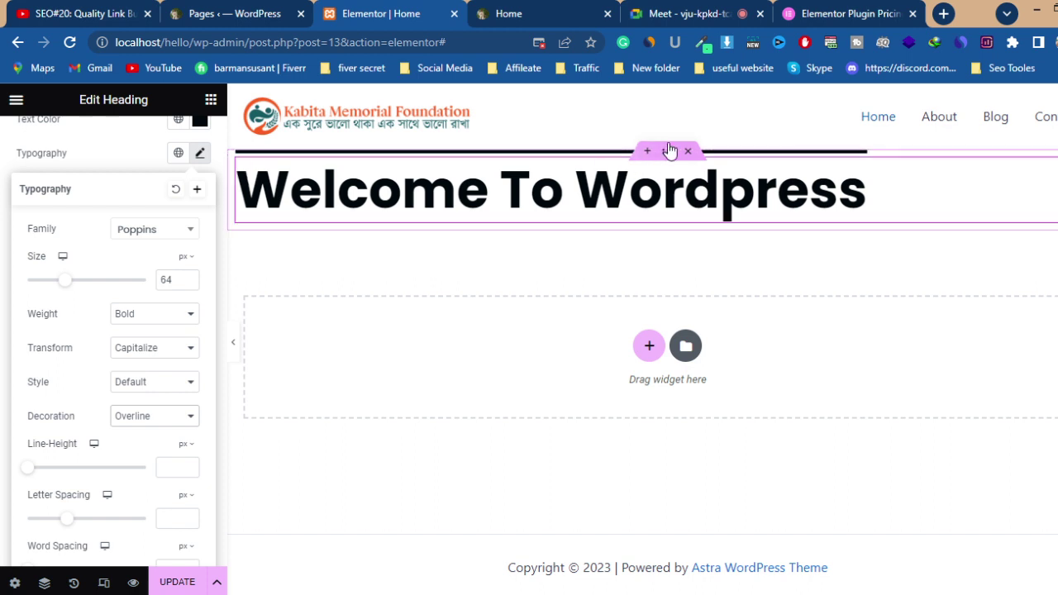
pyautogui.click(179, 422)
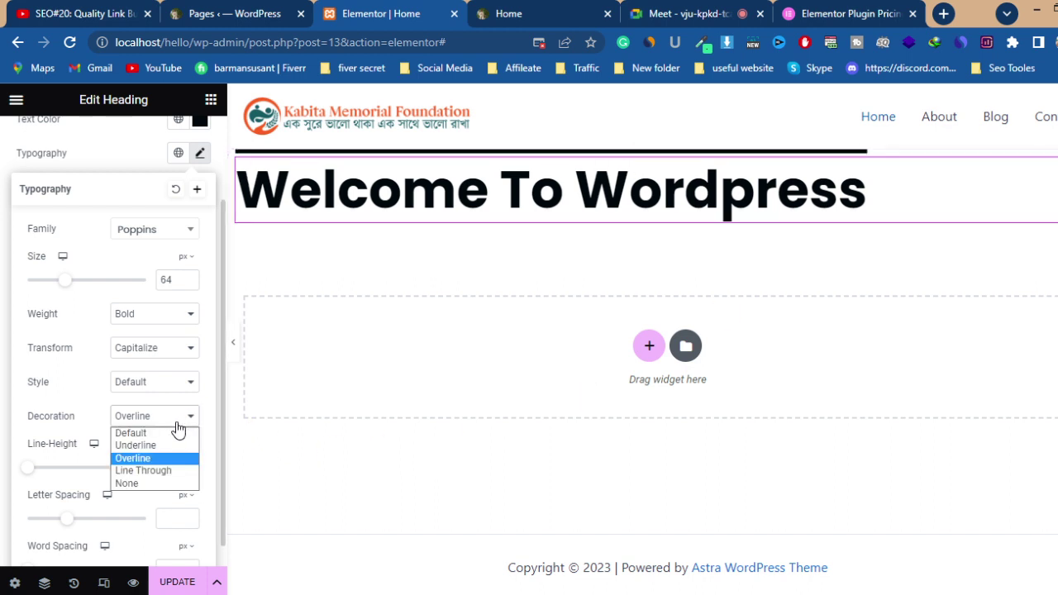
pyautogui.click(180, 478)
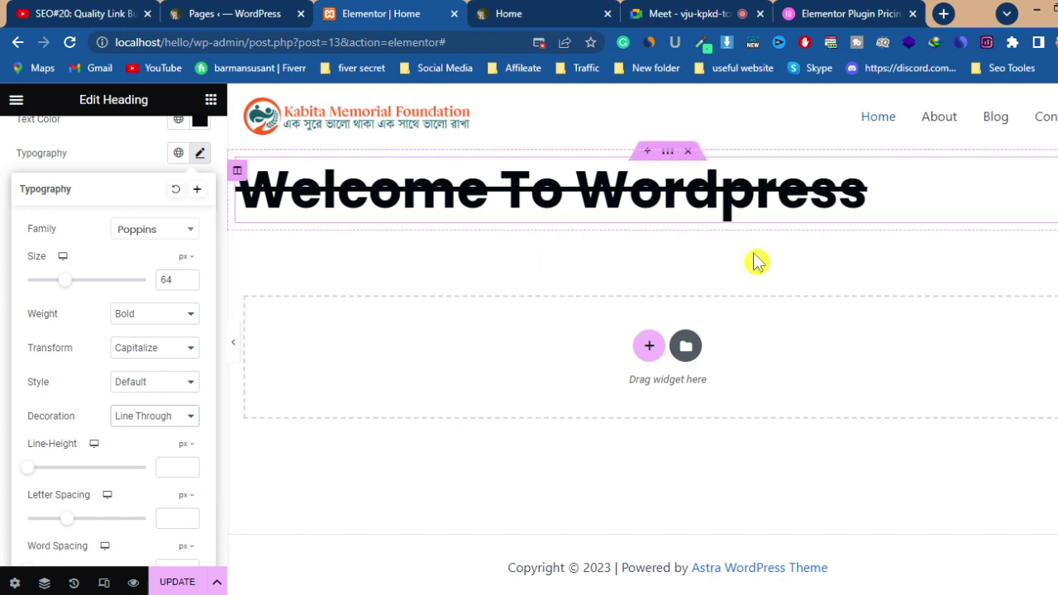
pyautogui.click(165, 420)
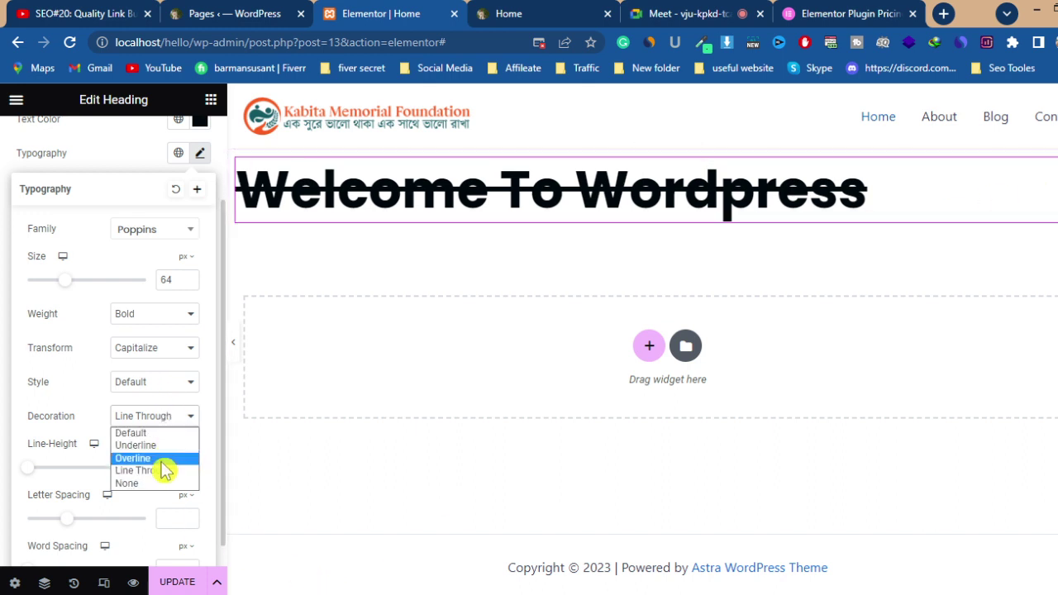
pyautogui.click(165, 483)
pyautogui.click(158, 416)
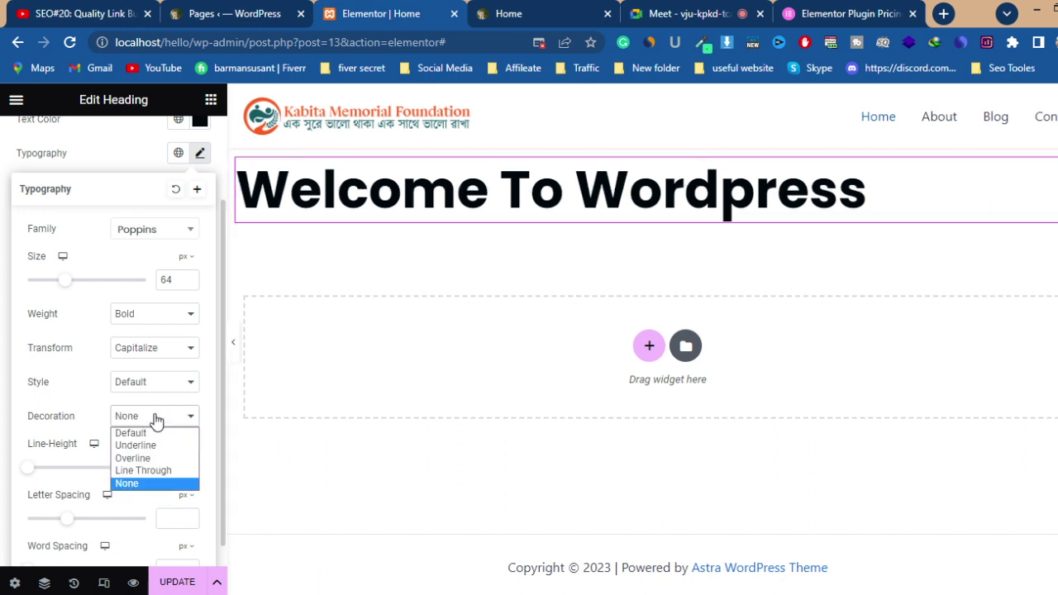
pyautogui.click(160, 432)
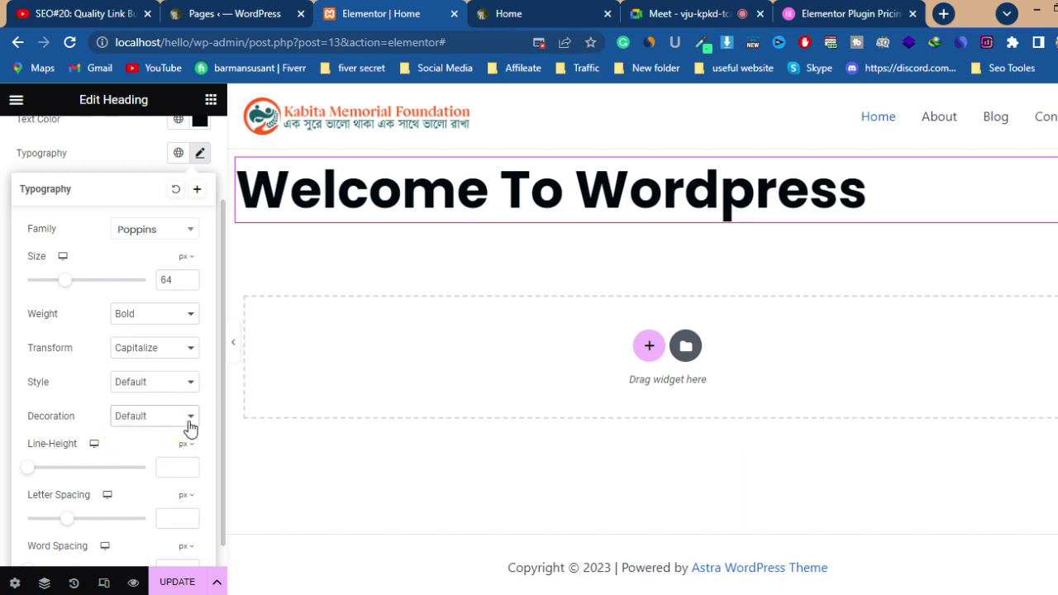
# Step: Try a line break before "Wordpress" in the heading's title text, and restore the title to "Welcome to Wordpress" on one line
pyautogui.scroll(-1, 165, 446)
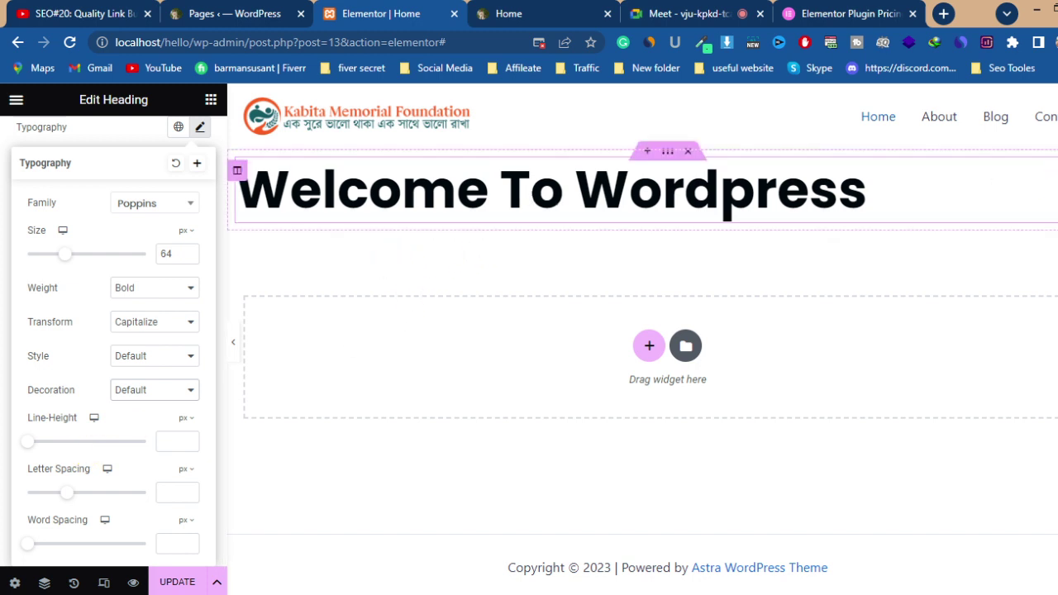
pyautogui.click(463, 190)
pyautogui.scroll(2, 104, 229)
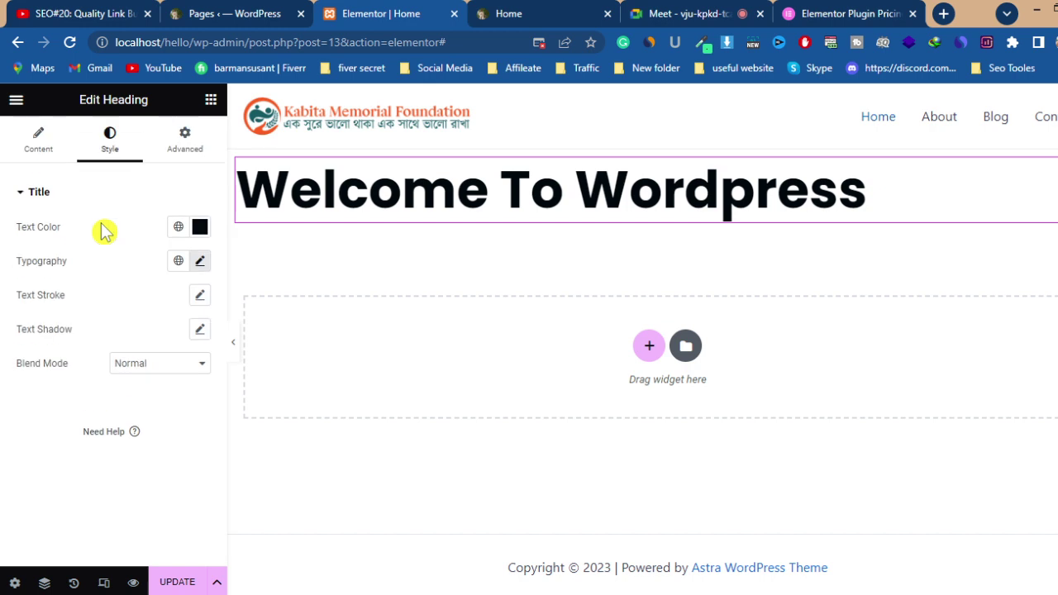
pyautogui.click(35, 162)
pyautogui.click(73, 243)
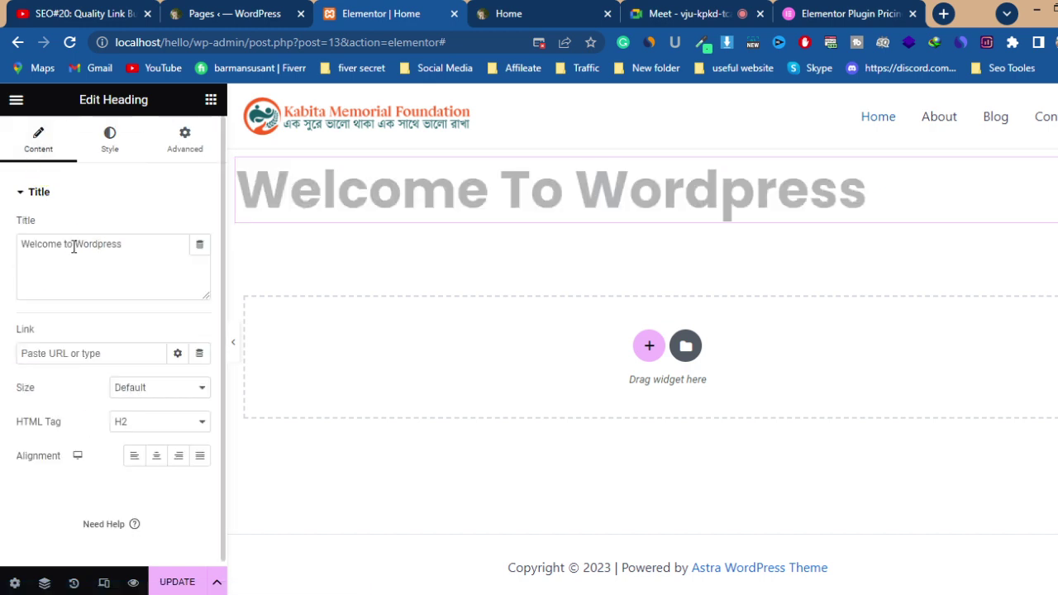
pyautogui.press('Return')
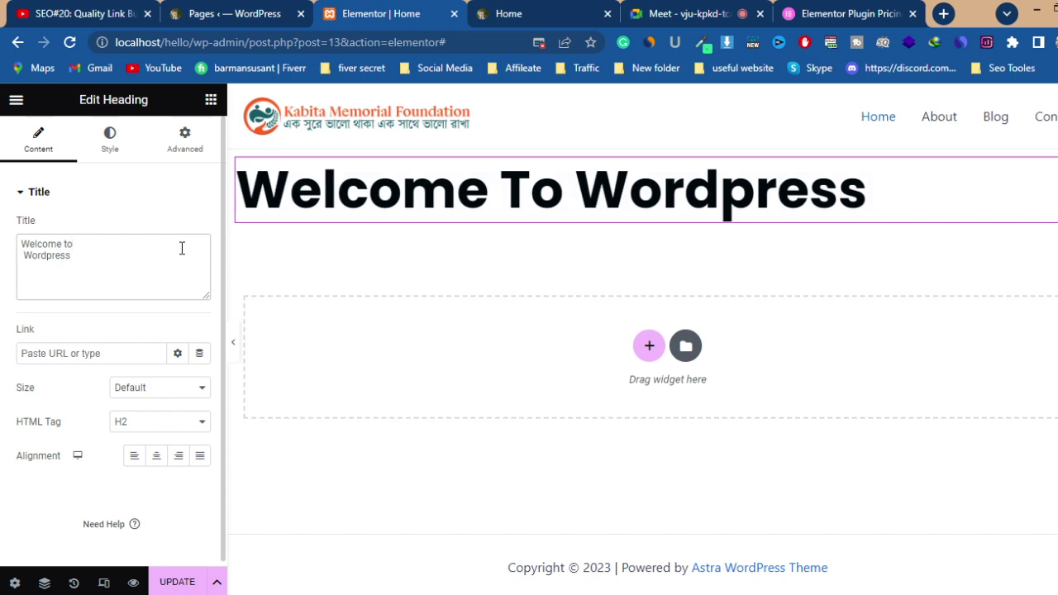
pyautogui.press('BackSpace')
pyautogui.press('BackSpace')
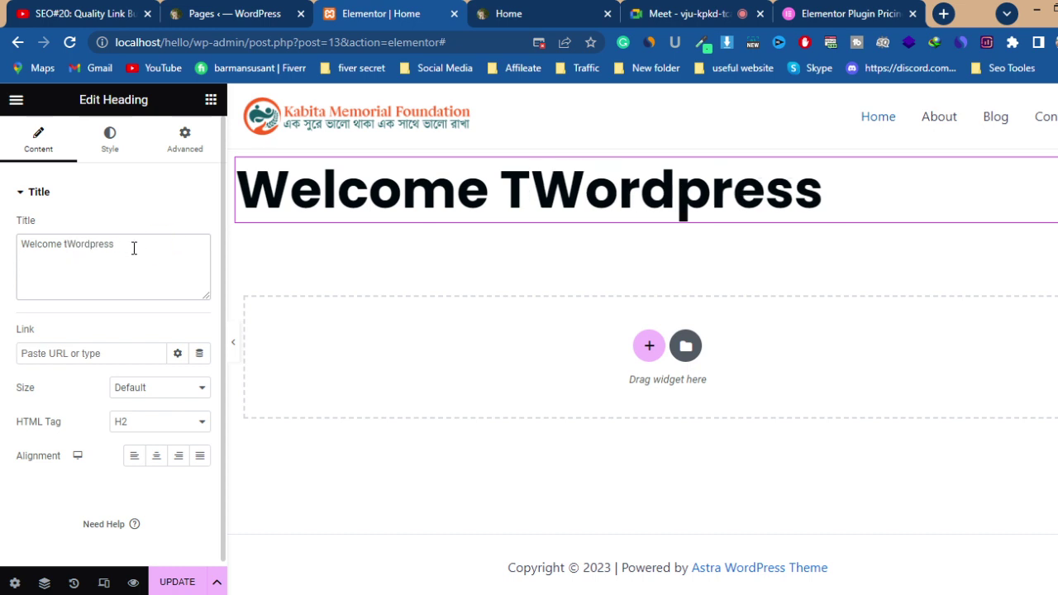
pyautogui.write('o')
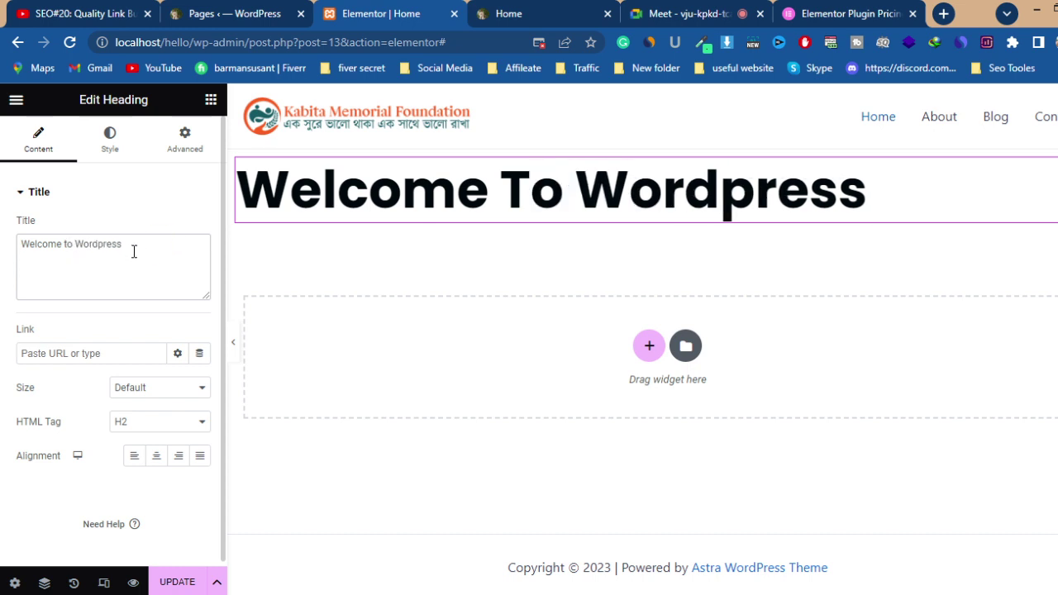
# Step: Copy the heading's title text and paste it twice so "Welcome to Wordpress" appears three times in the title
pyautogui.hotkey('ctrl', 'a')
pyautogui.hotkey('ctrl', 'c')
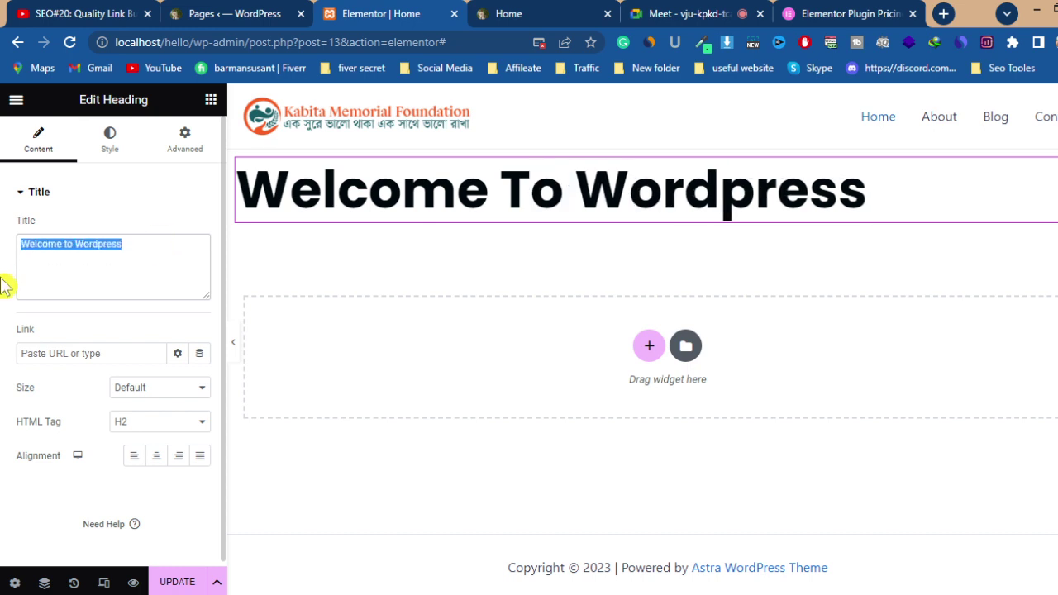
pyautogui.click(165, 245)
pyautogui.hotkey('ctrl', 'v')
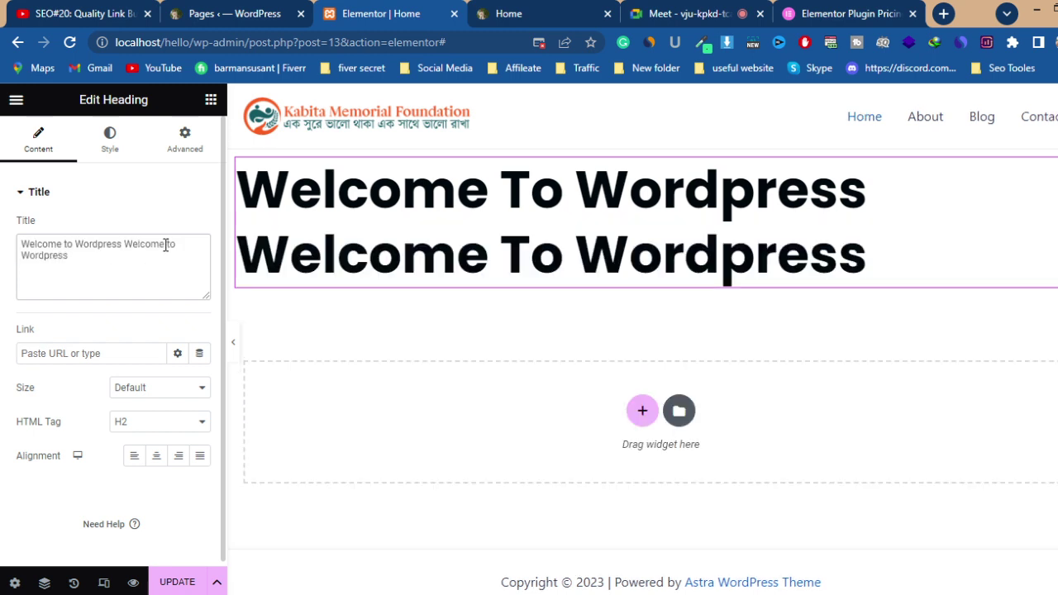
pyautogui.hotkey('ctrl', 'v')
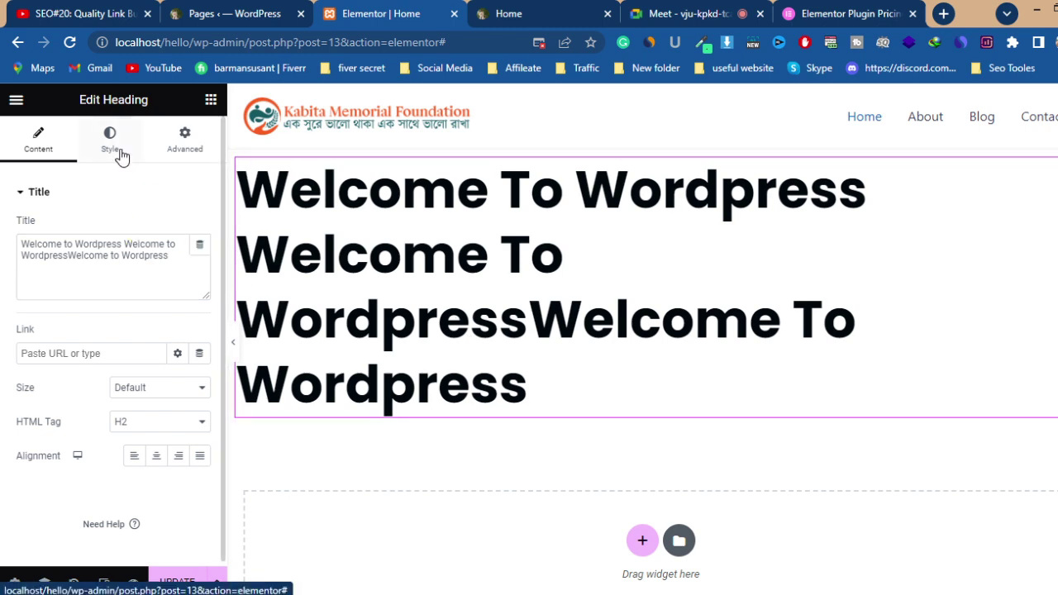
# Step: Switch the heading's line height unit to em, try 1.5 and 1.4, and set the line height to 1.3 em
pyautogui.click(120, 155)
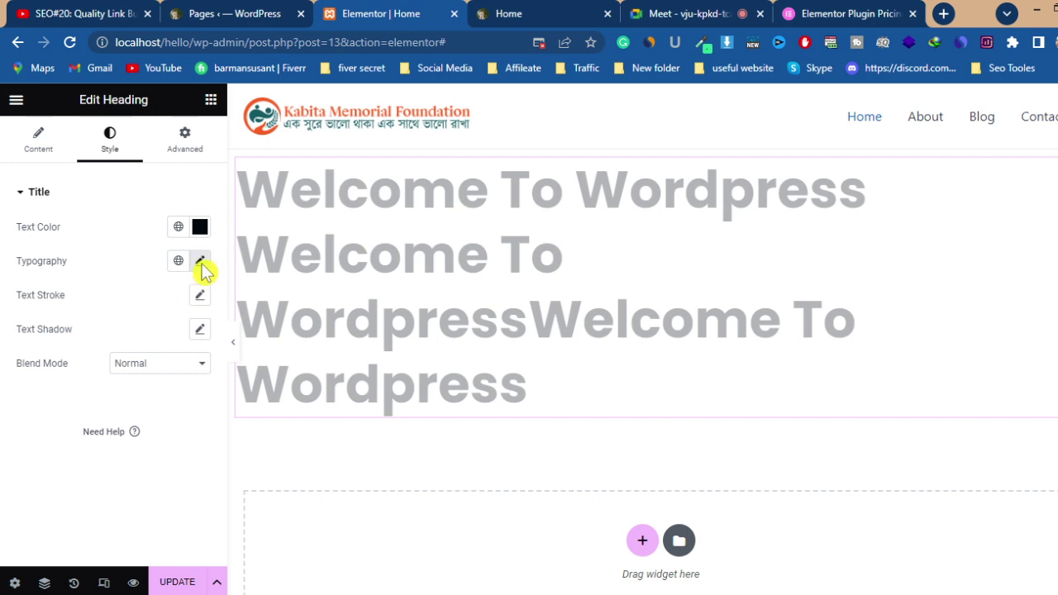
pyautogui.click(201, 263)
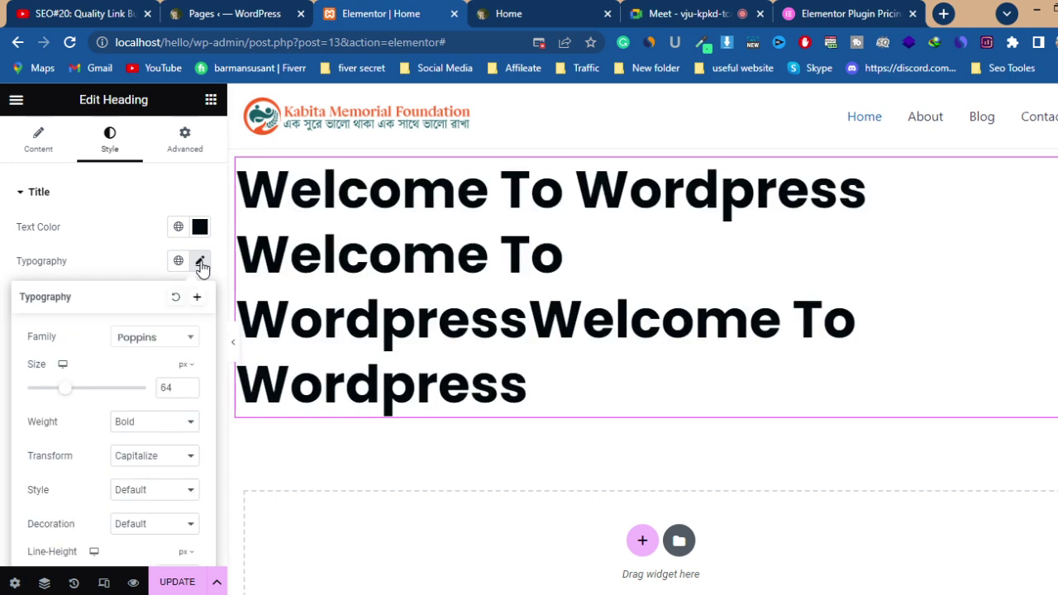
pyautogui.scroll(-2, 116, 484)
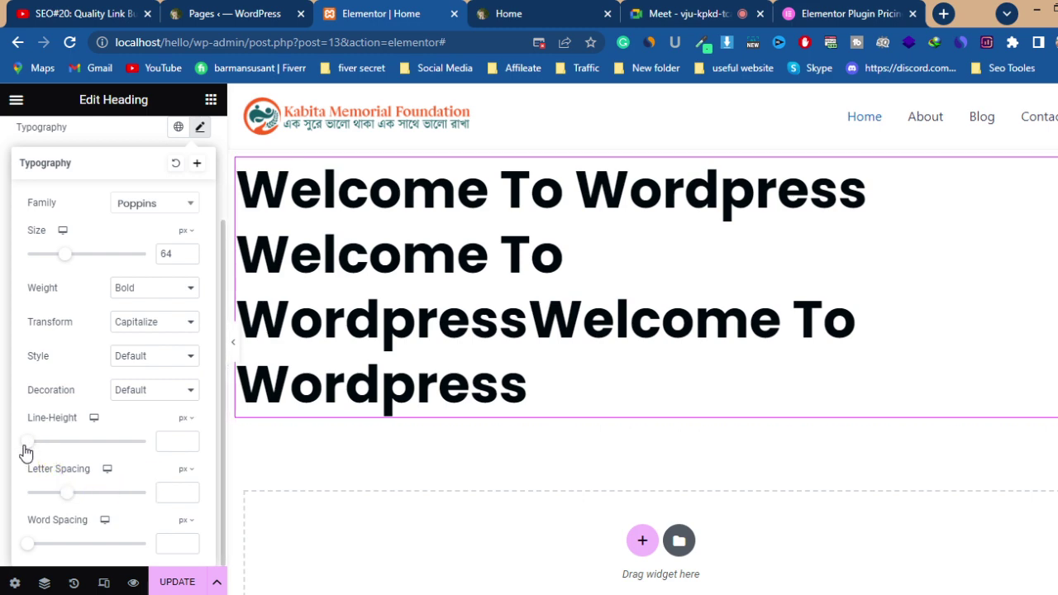
pyautogui.moveTo(29, 449); pyautogui.dragTo(95, 444)
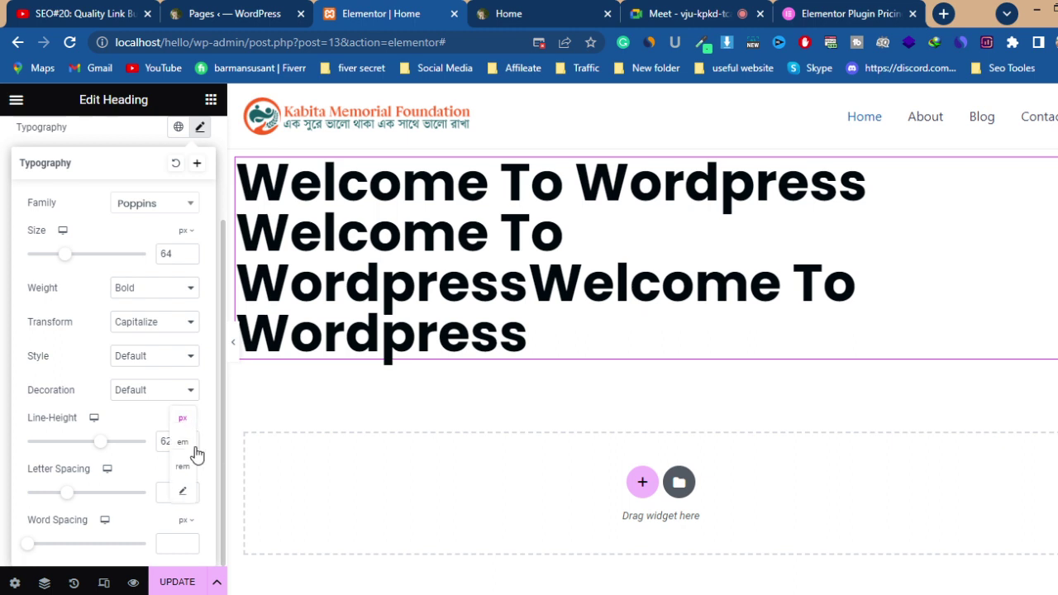
pyautogui.click(184, 444)
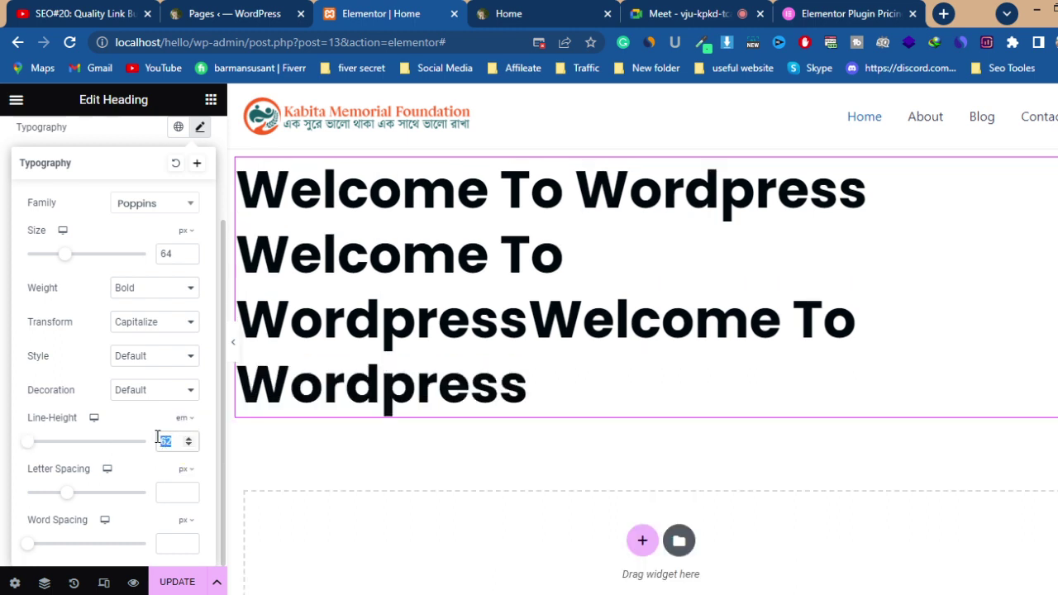
pyautogui.write('1.5')
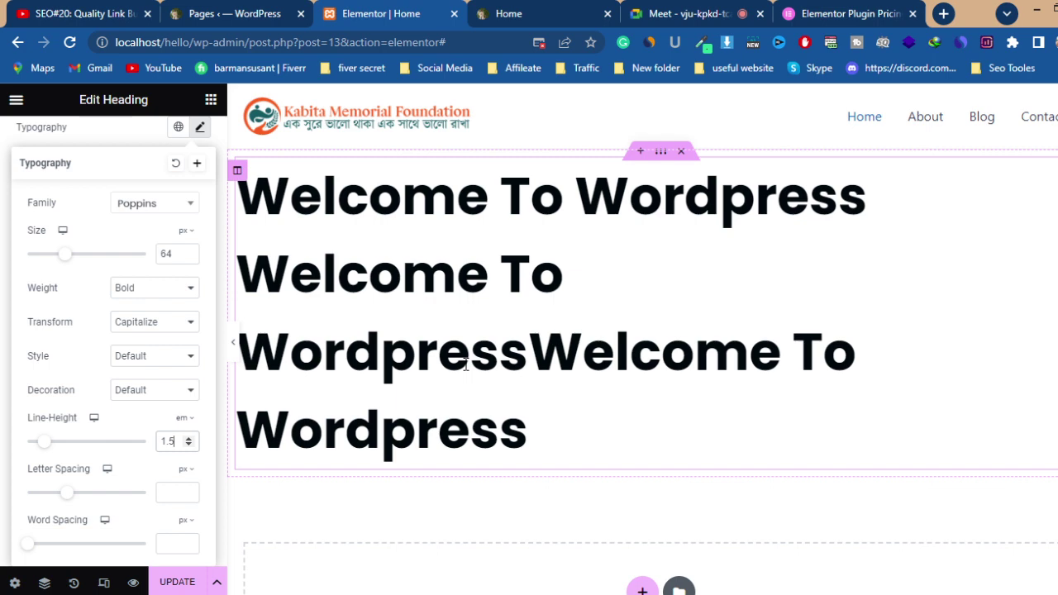
pyautogui.click(45, 451)
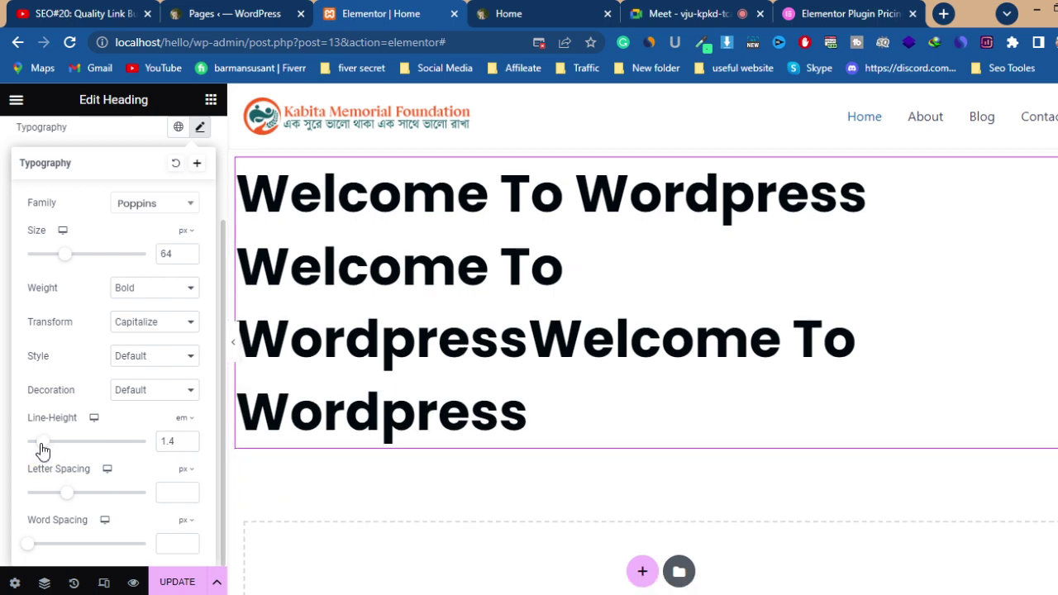
pyautogui.press('Left')
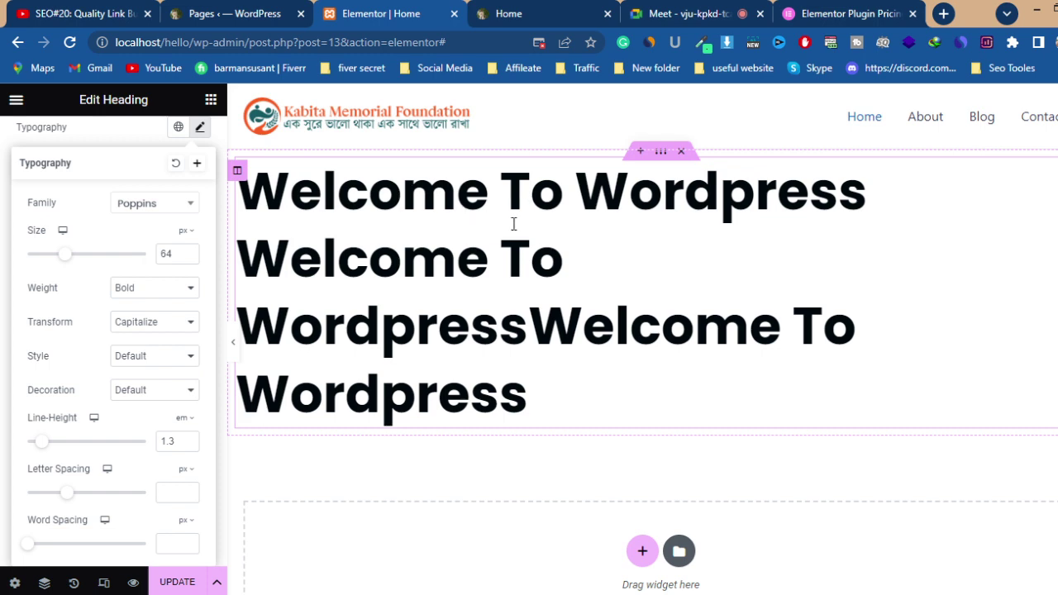
# Step: Set the heading's letter spacing to 1.3 px and its word spacing to 32 px
pyautogui.moveTo(73, 501)
pyautogui.mouseDown()
pyautogui.moveTo(133, 507)
pyautogui.moveTo(78, 503)
pyautogui.mouseUp()
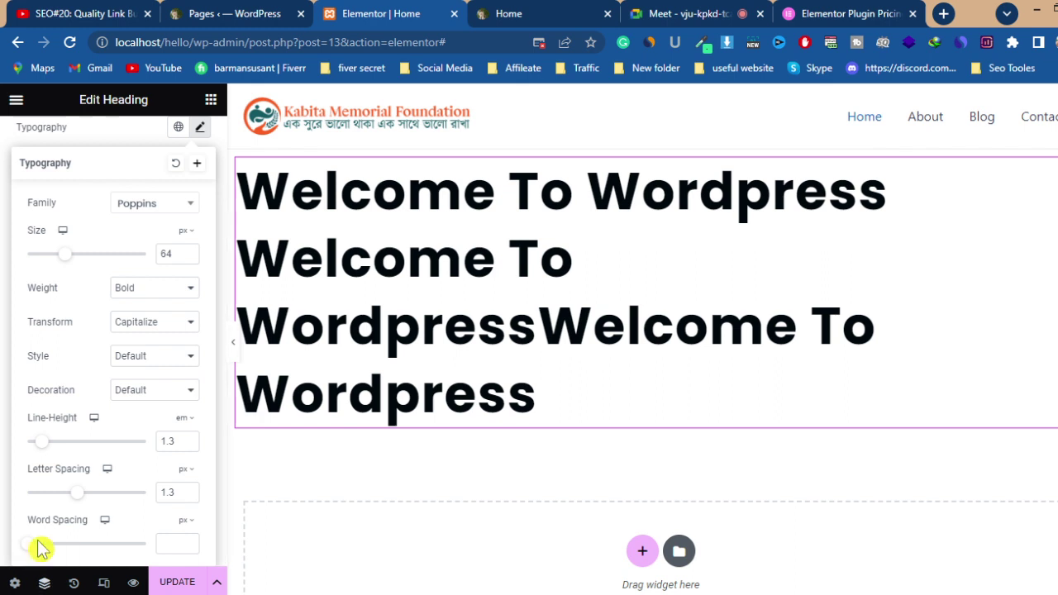
pyautogui.moveTo(28, 552); pyautogui.dragTo(64, 562)
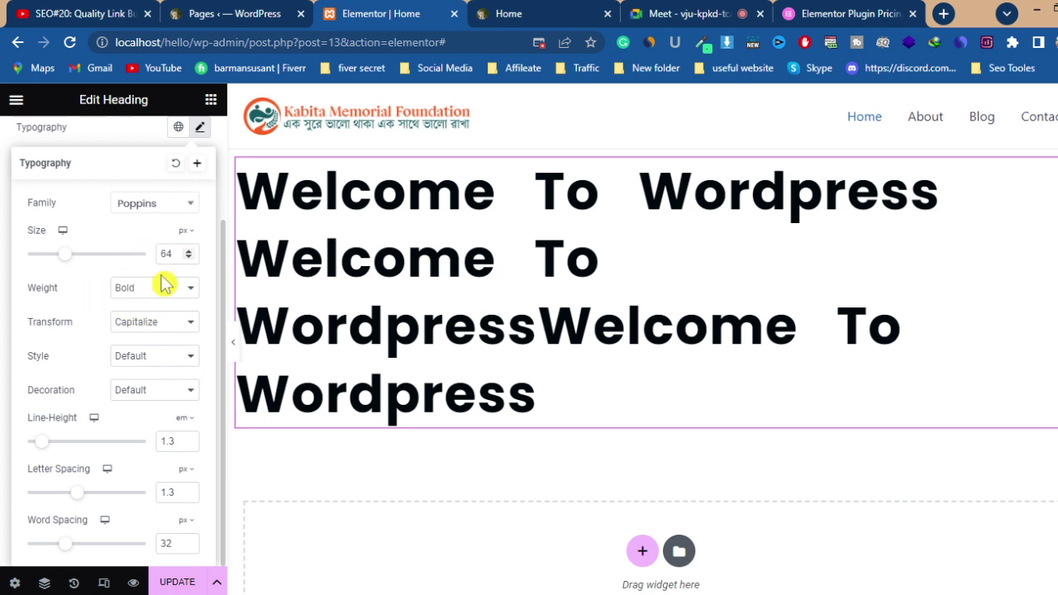
pyautogui.click(200, 130)
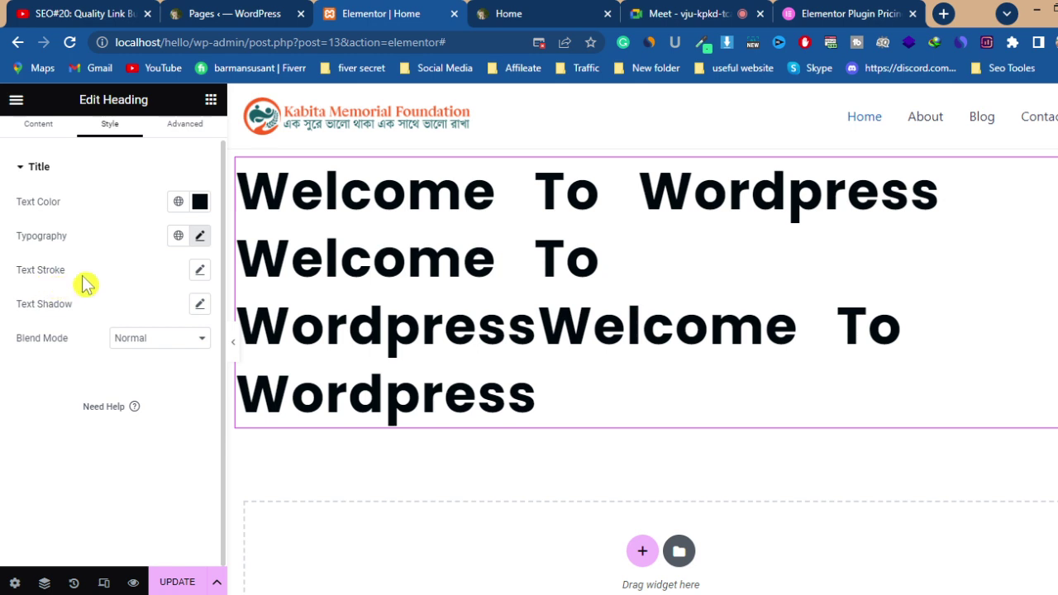
# Step: Add a red #E00000 text stroke to the heading, trying a width of 3 px and setting it to 2 px
pyautogui.click(200, 276)
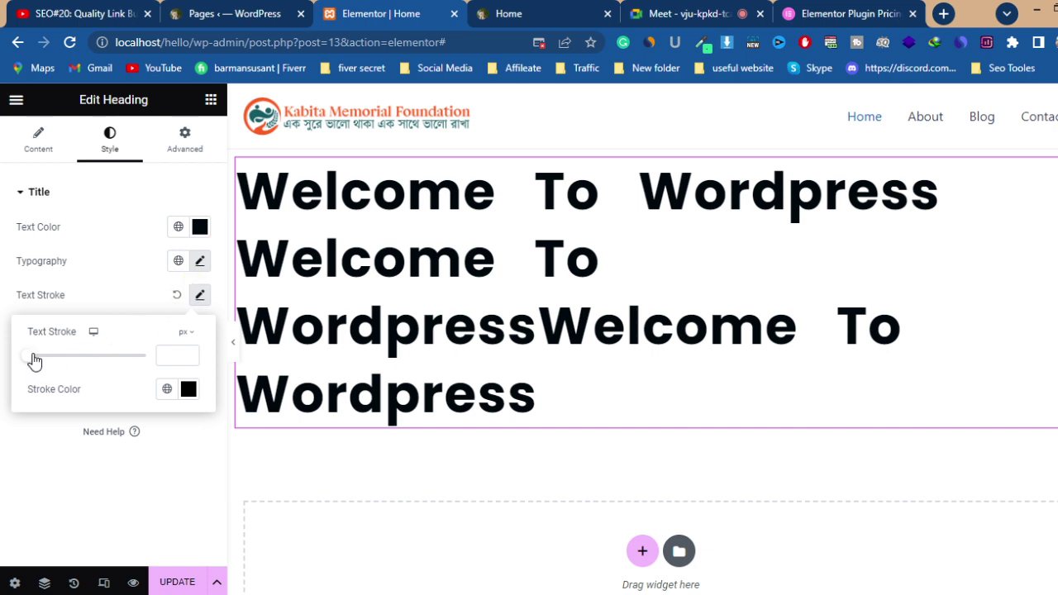
pyautogui.moveTo(33, 360)
pyautogui.mouseDown()
pyautogui.moveTo(79, 366)
pyautogui.moveTo(61, 366)
pyautogui.mouseUp()
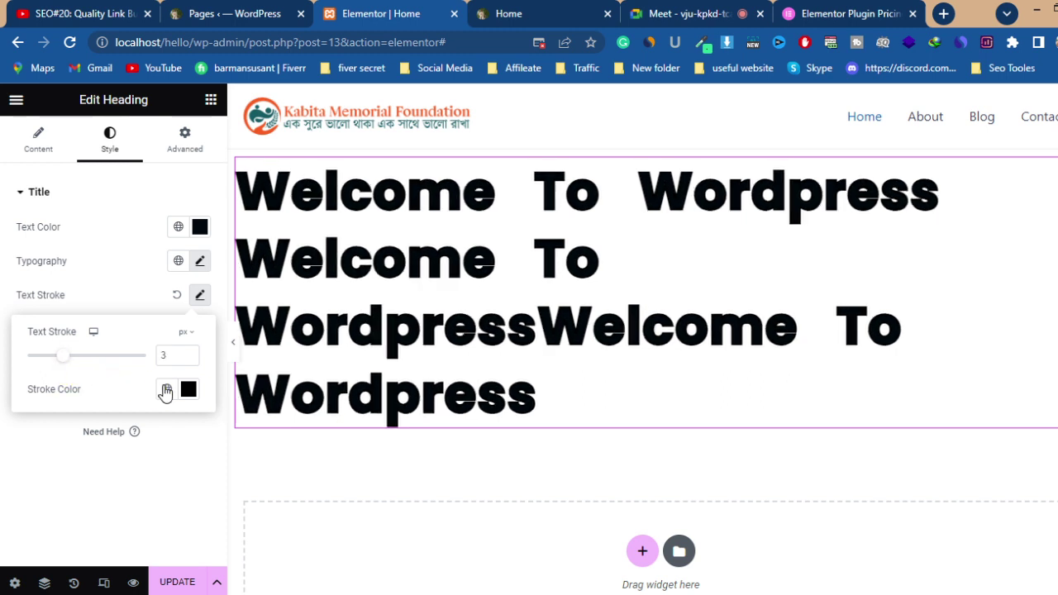
pyautogui.click(188, 391)
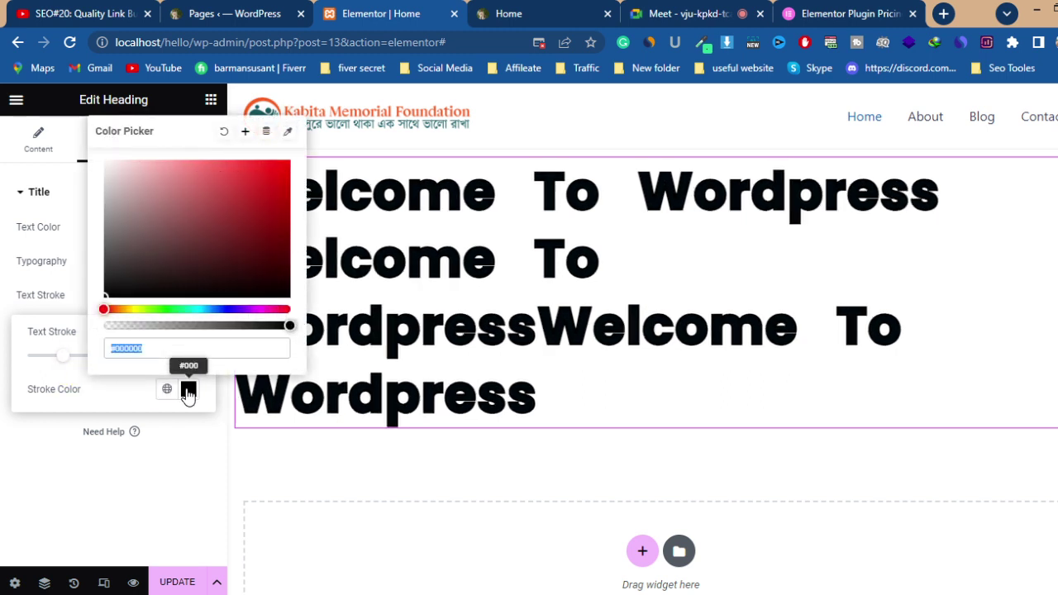
pyautogui.click(288, 177)
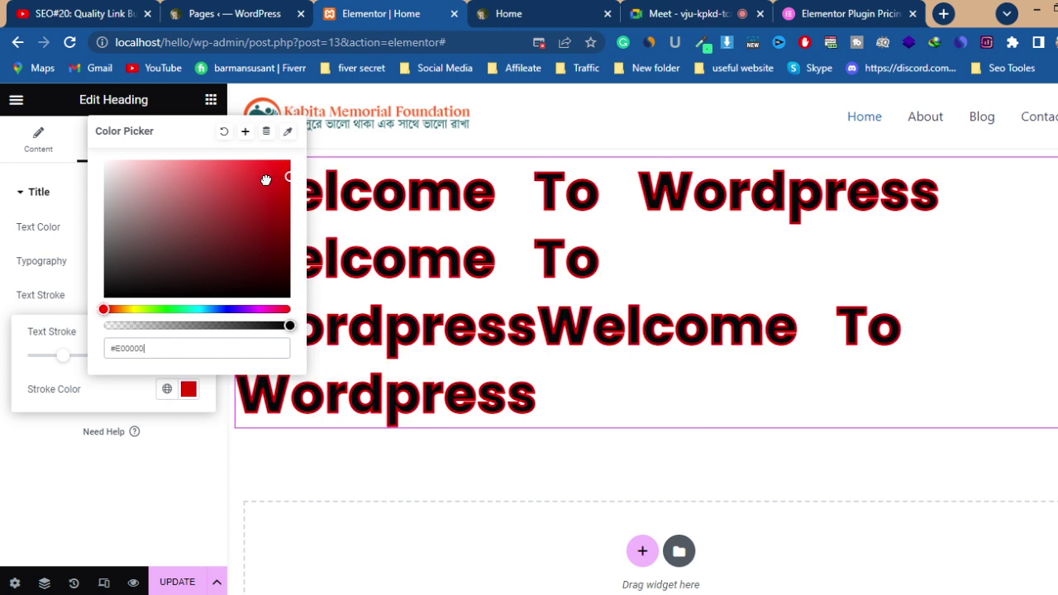
pyautogui.click(19, 368)
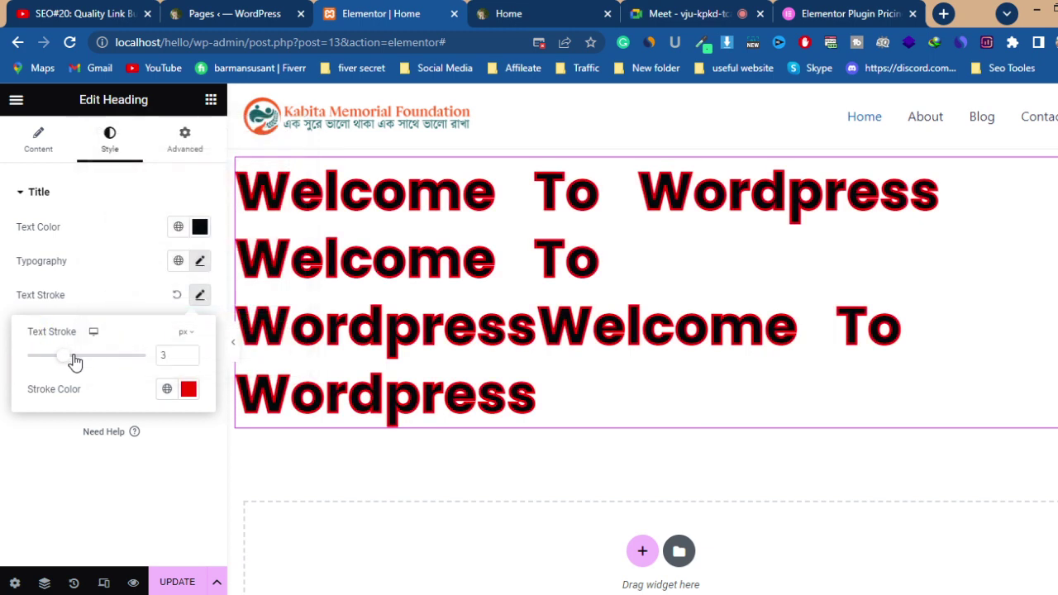
pyautogui.moveTo(75, 361); pyautogui.dragTo(56, 359)
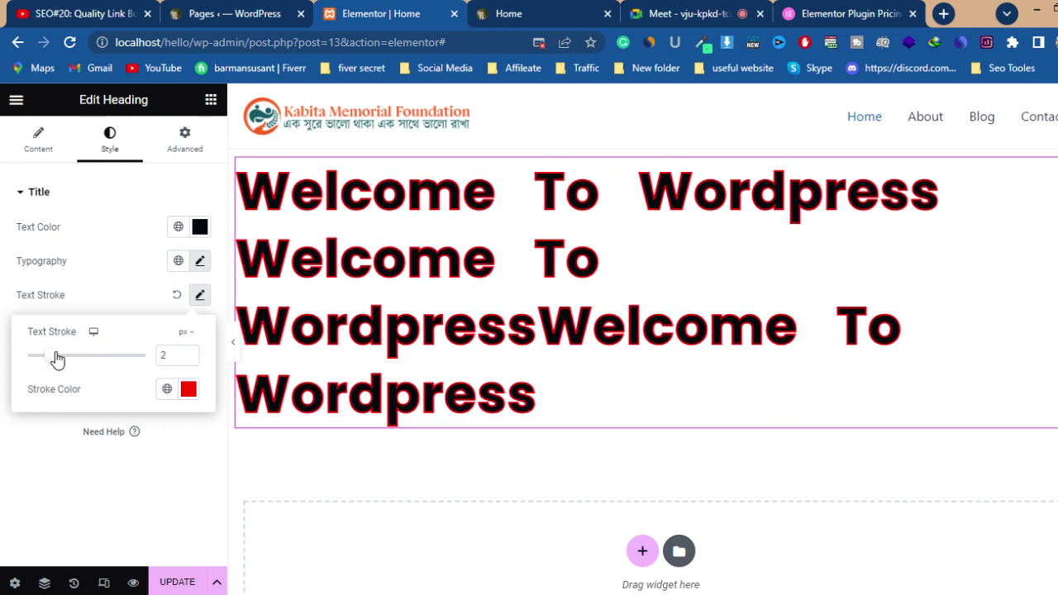
pyautogui.click(10, 309)
pyautogui.click(201, 300)
pyautogui.click(202, 299)
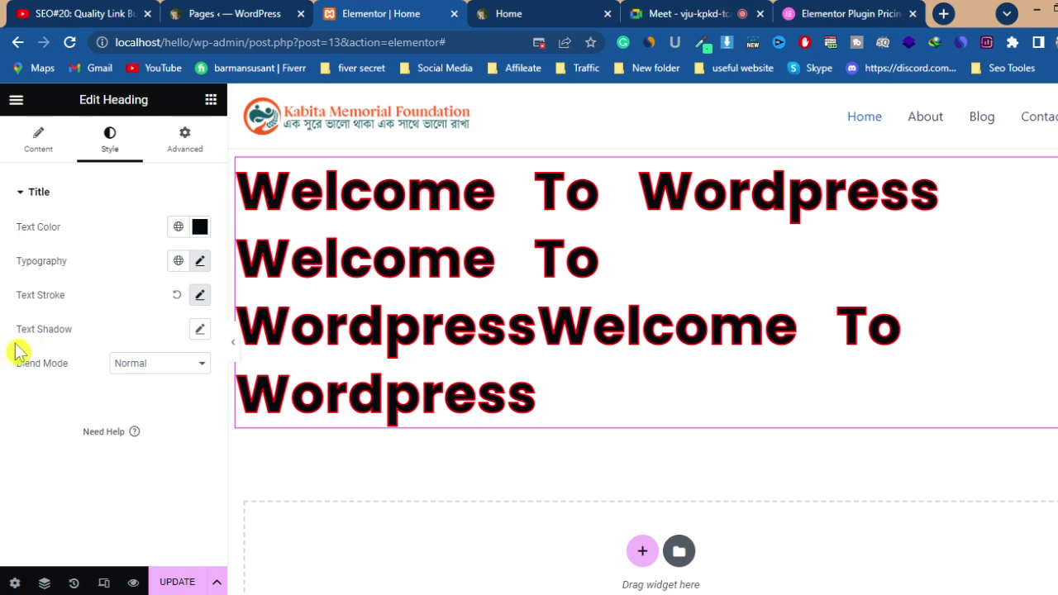
# Step: Add a text shadow to the heading with color rgba(0, 0, 0, 0.49), and adjust the shadow's blur and offset
pyautogui.click(200, 330)
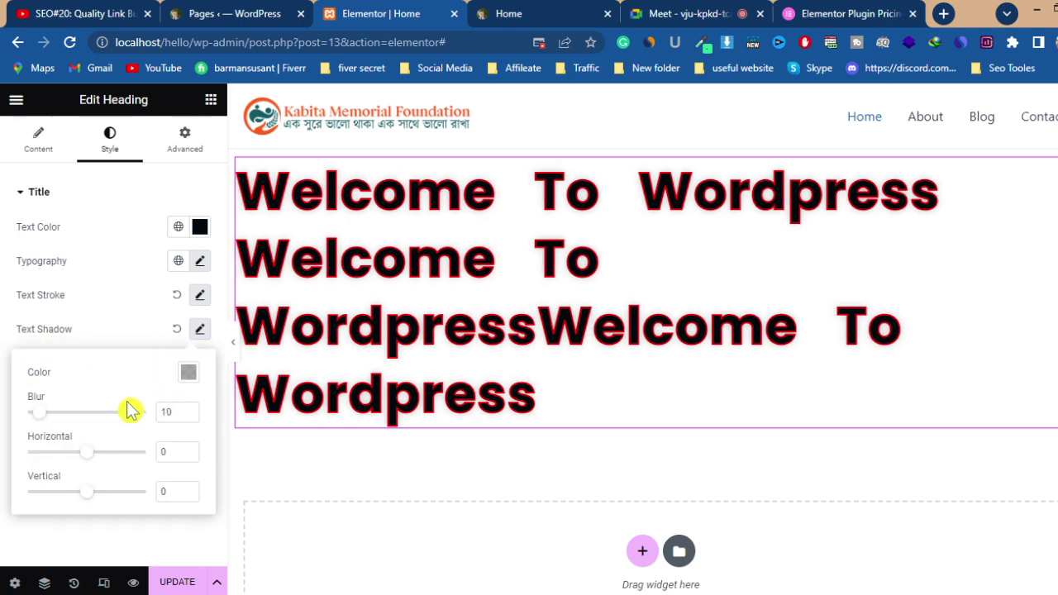
pyautogui.click(189, 374)
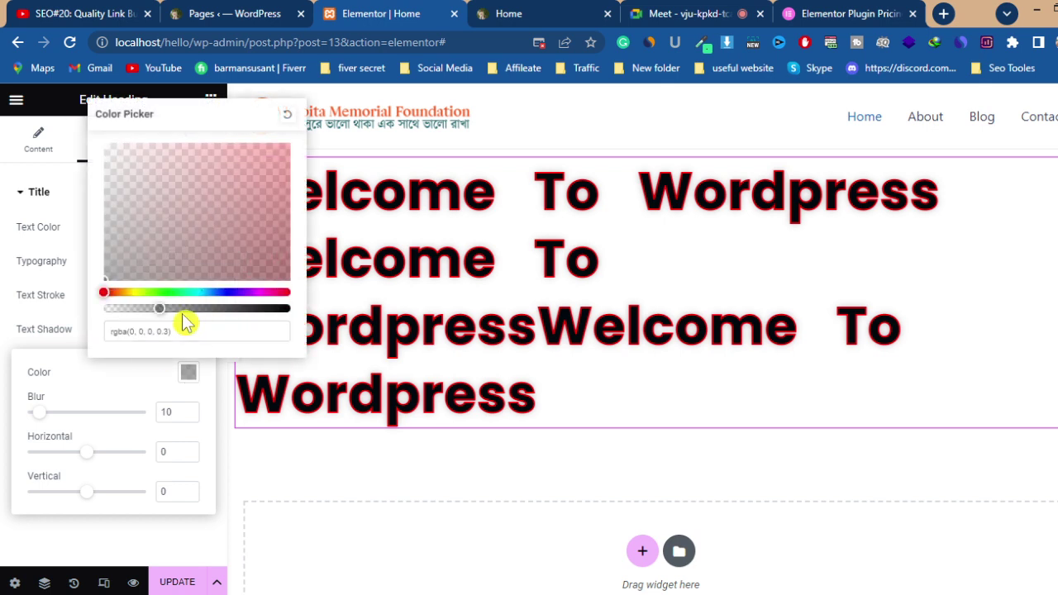
pyautogui.moveTo(161, 308); pyautogui.dragTo(195, 309)
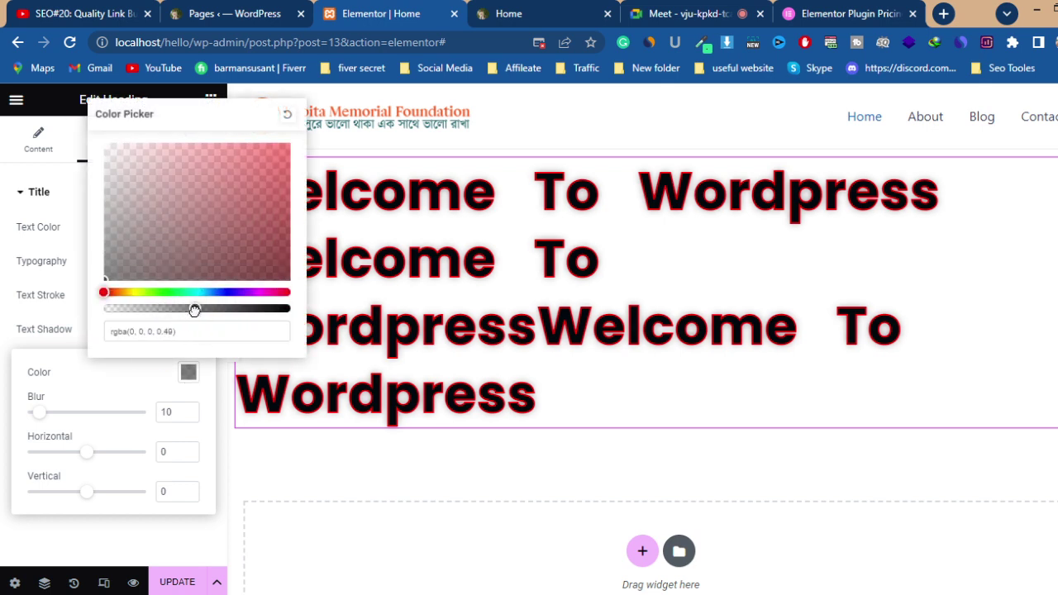
pyautogui.click(102, 398)
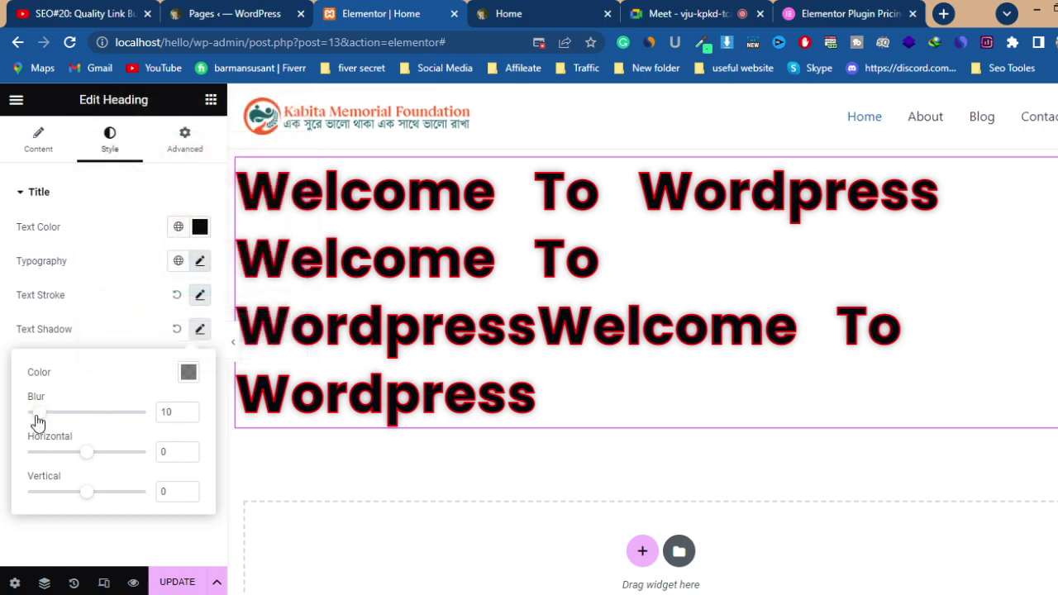
pyautogui.moveTo(37, 416)
pyautogui.mouseDown()
pyautogui.moveTo(86, 414)
pyautogui.moveTo(33, 413)
pyautogui.mouseUp()
pyautogui.moveTo(88, 453); pyautogui.dragTo(88, 489)
pyautogui.click(200, 331)
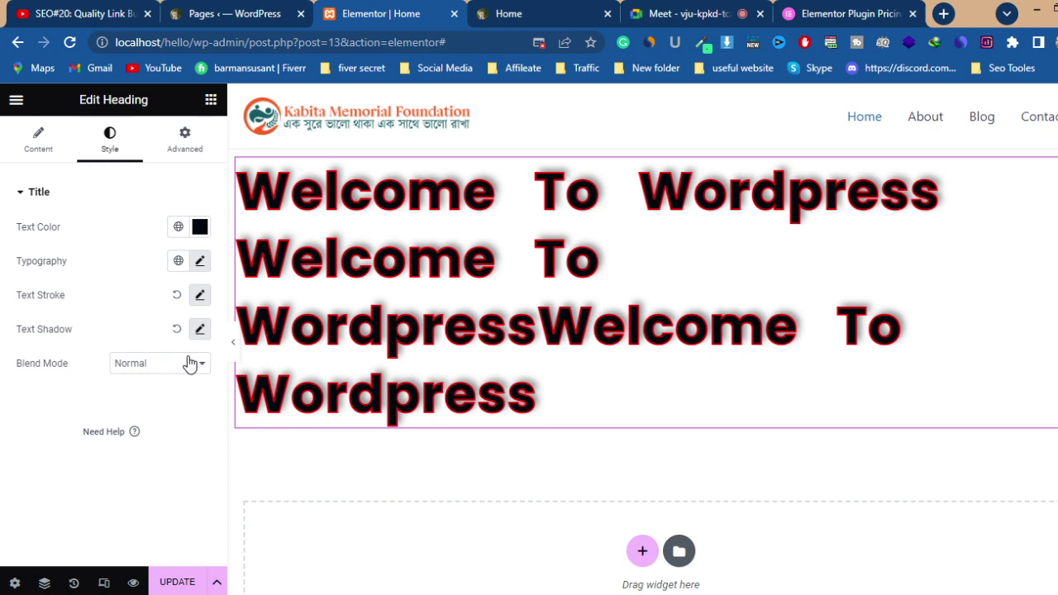
# Step: Try the Screen and Overlay blend modes on the heading, and return the blend mode to Normal
pyautogui.click(189, 364)
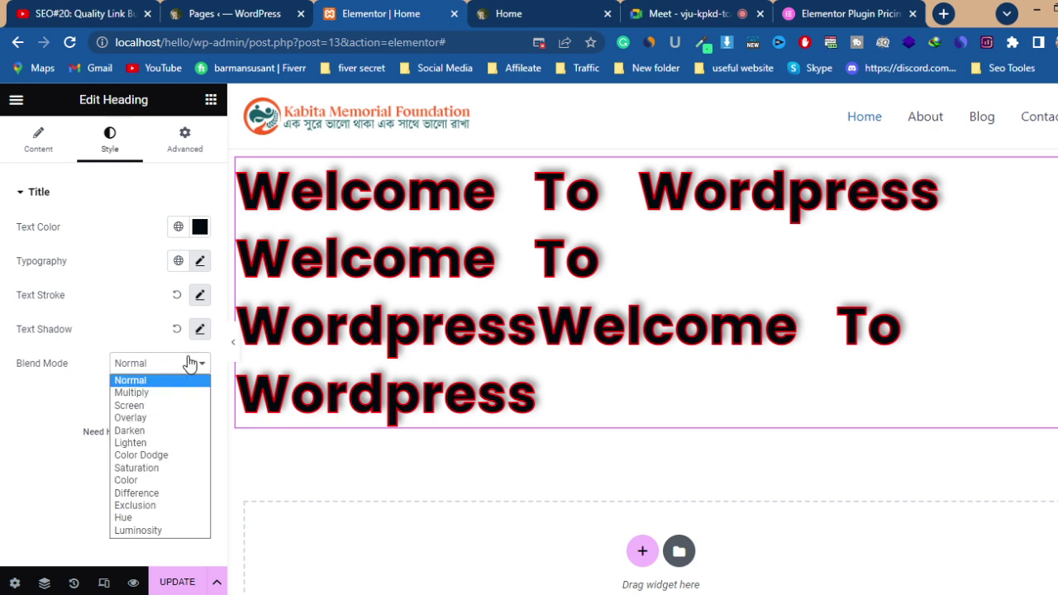
pyautogui.click(160, 394)
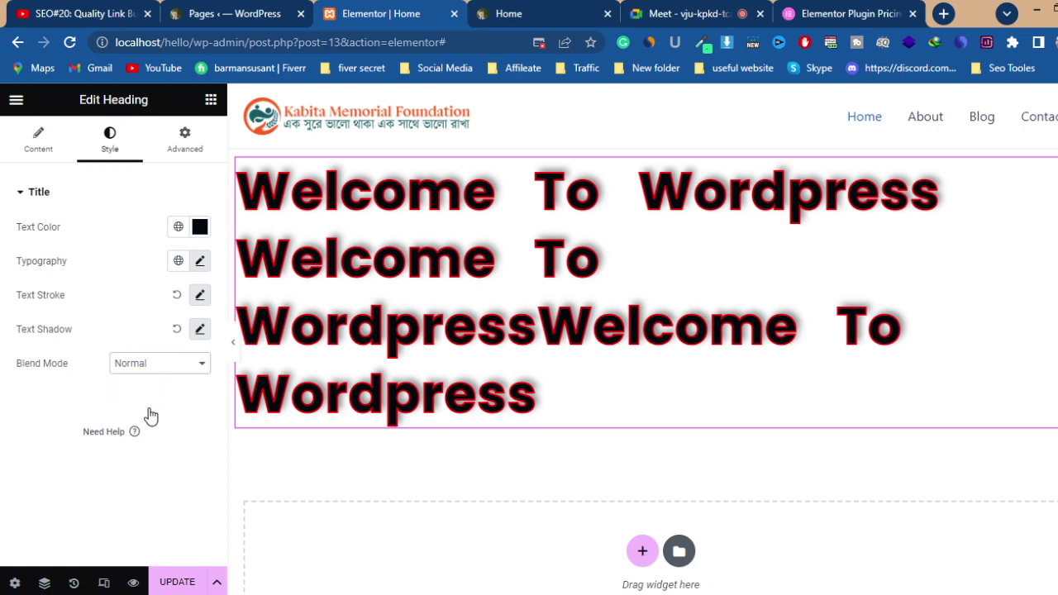
pyautogui.click(176, 361)
pyautogui.press('Escape')
pyautogui.press('Down')
pyautogui.click(168, 368)
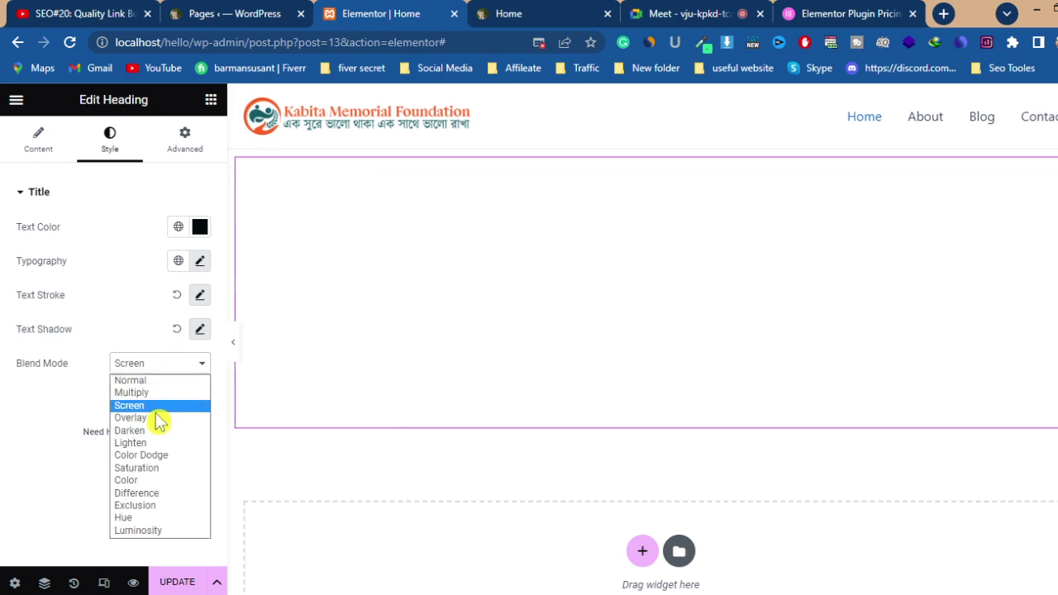
pyautogui.click(156, 420)
pyautogui.click(182, 366)
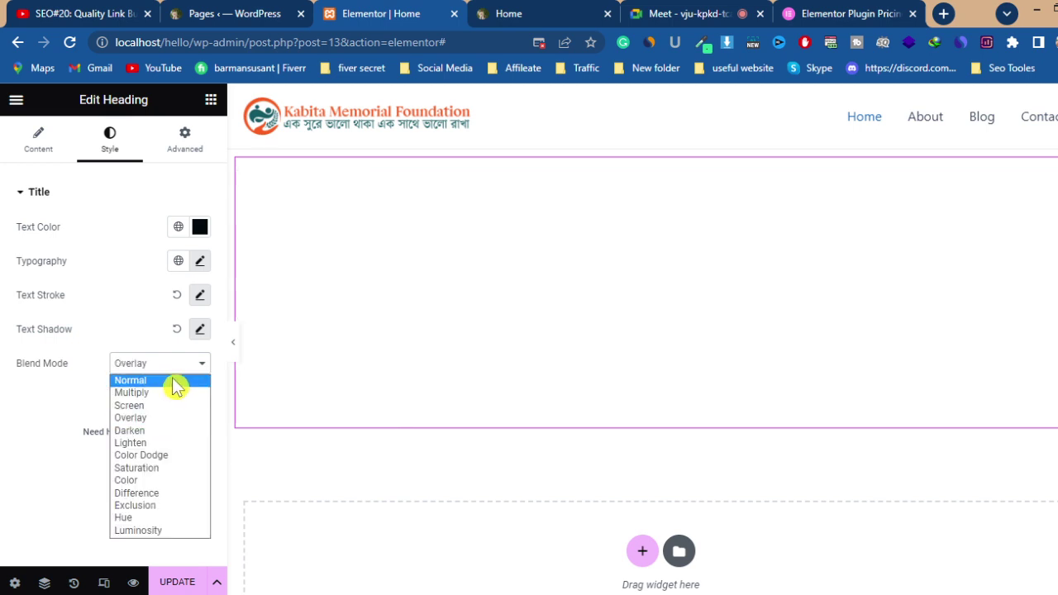
pyautogui.click(173, 382)
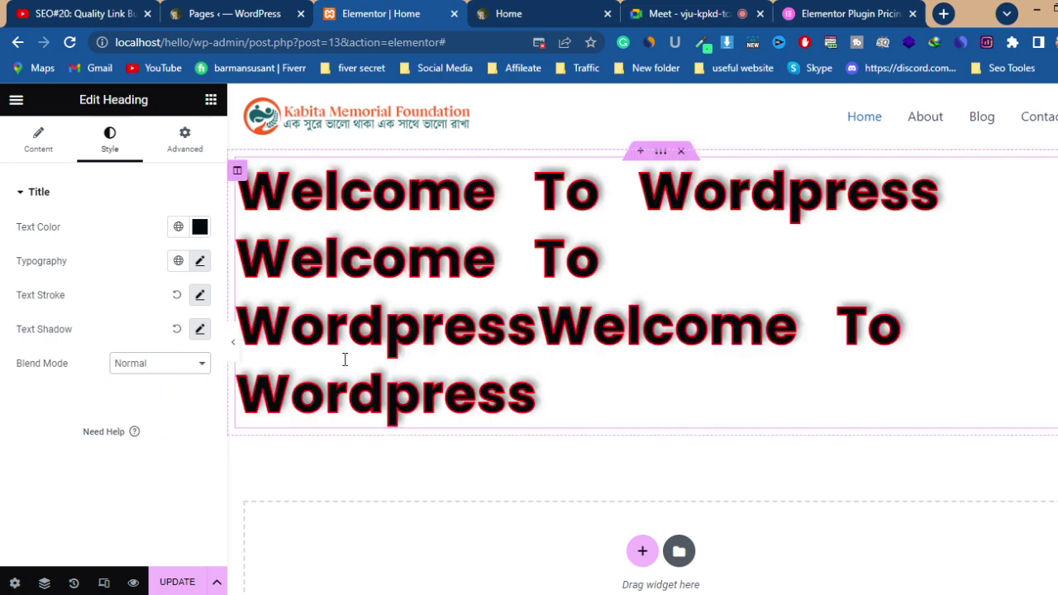
# Step: Leave the heading's settings for the list of available widgets, and switch to the Google Meet call
pyautogui.click(20, 195)
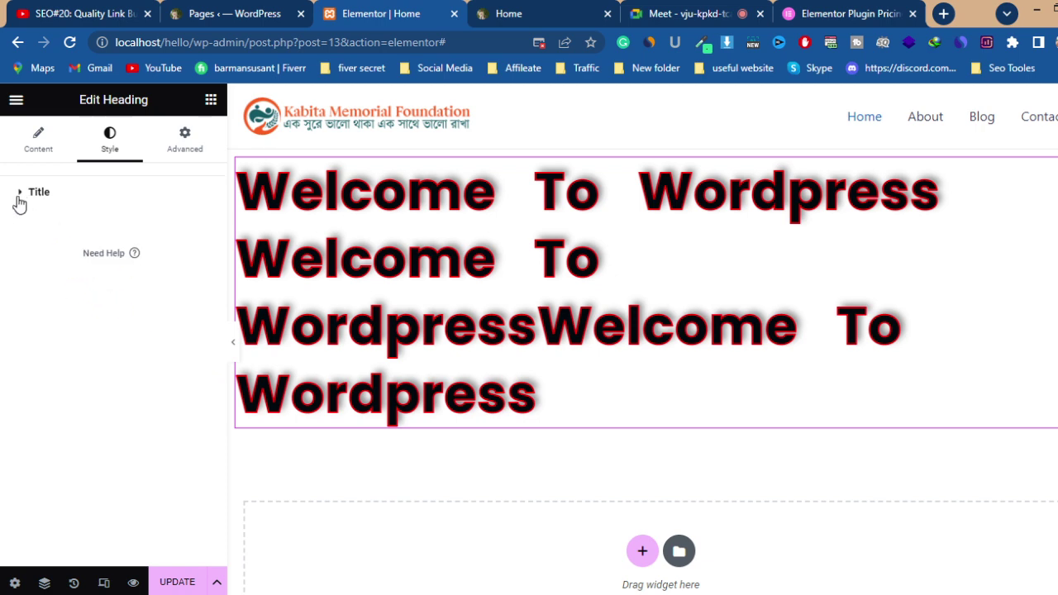
pyautogui.click(40, 148)
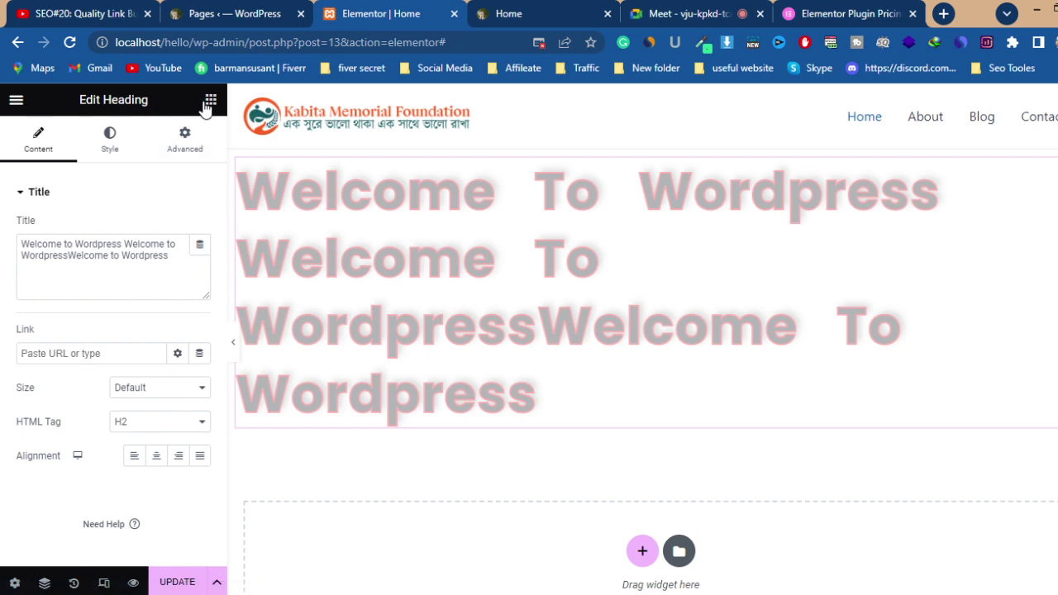
pyautogui.click(210, 101)
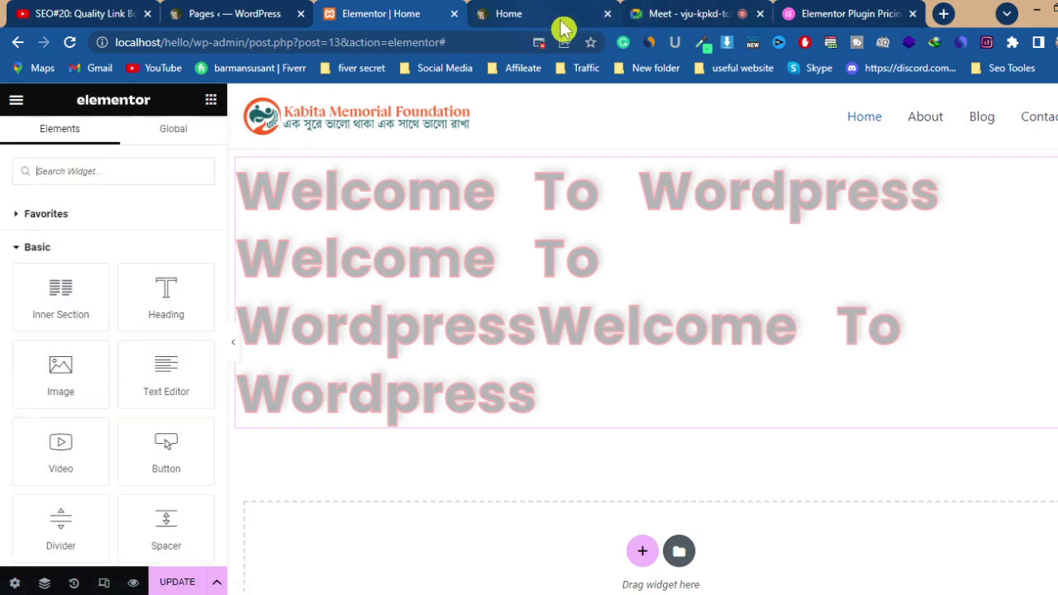
pyautogui.click(660, 18)
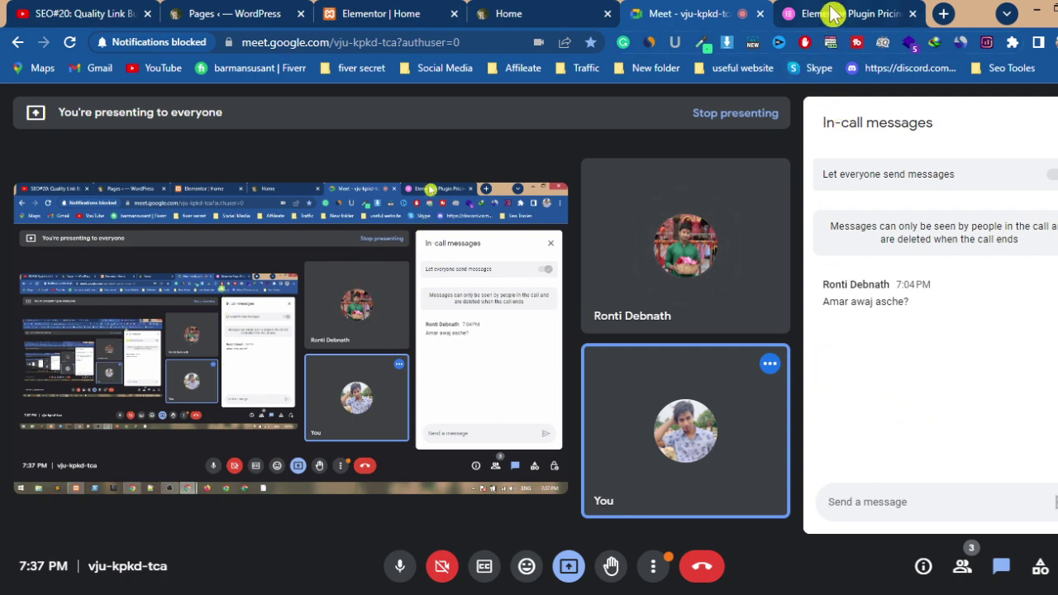
# Step: Return to the Elementor editor, publish the updated Home page, and reload its preview to view the styled heading
pyautogui.click(396, 19)
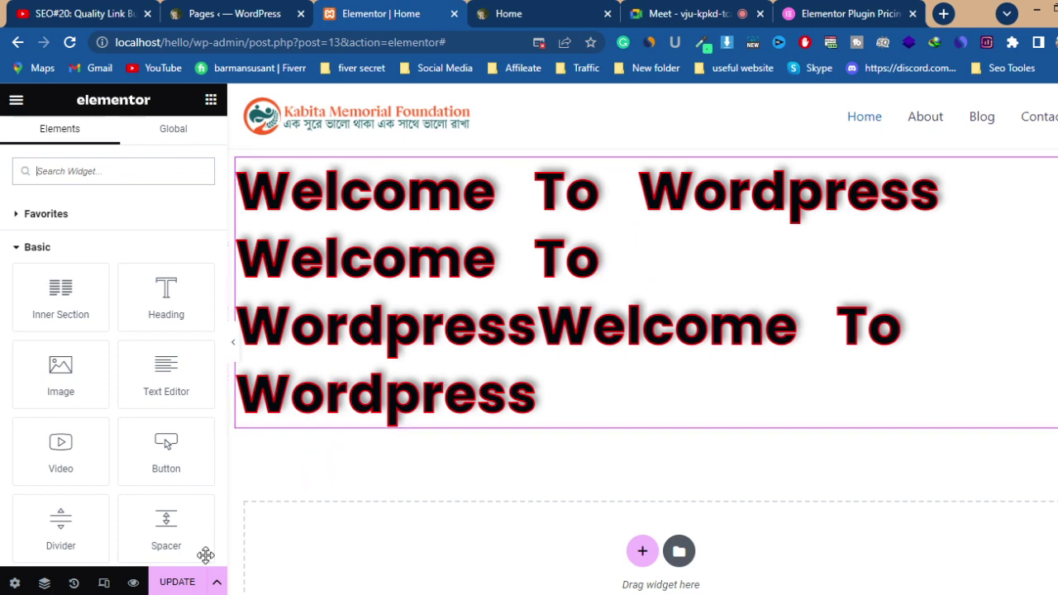
pyautogui.click(178, 583)
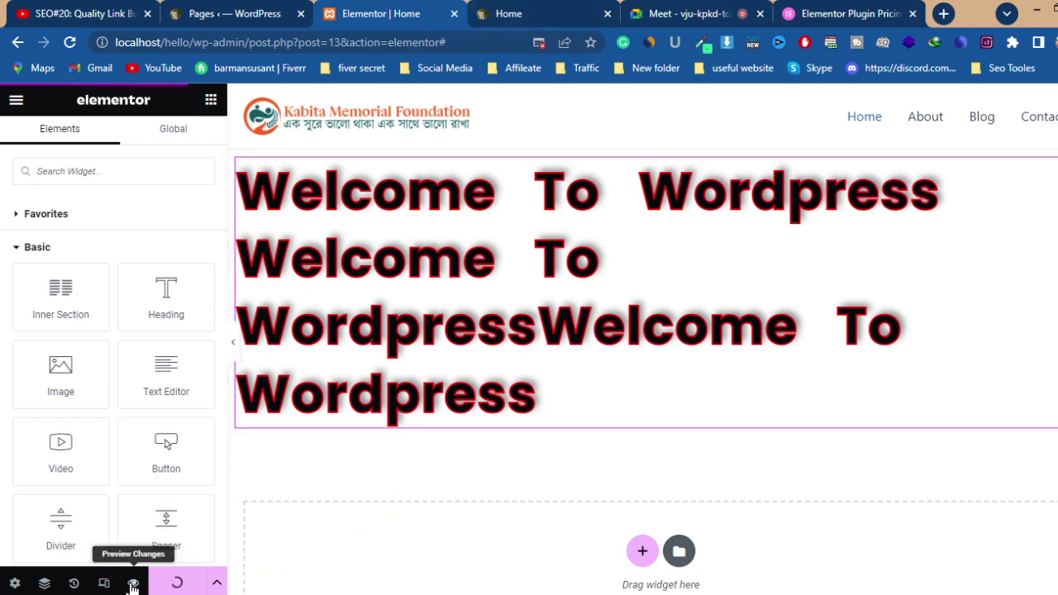
pyautogui.click(559, 24)
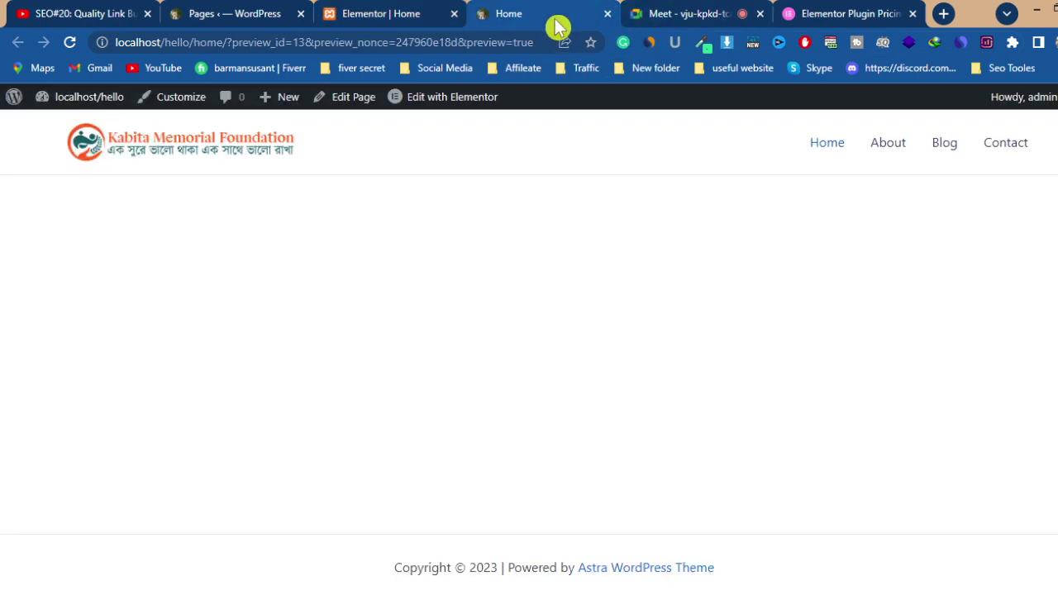
pyautogui.click(69, 42)
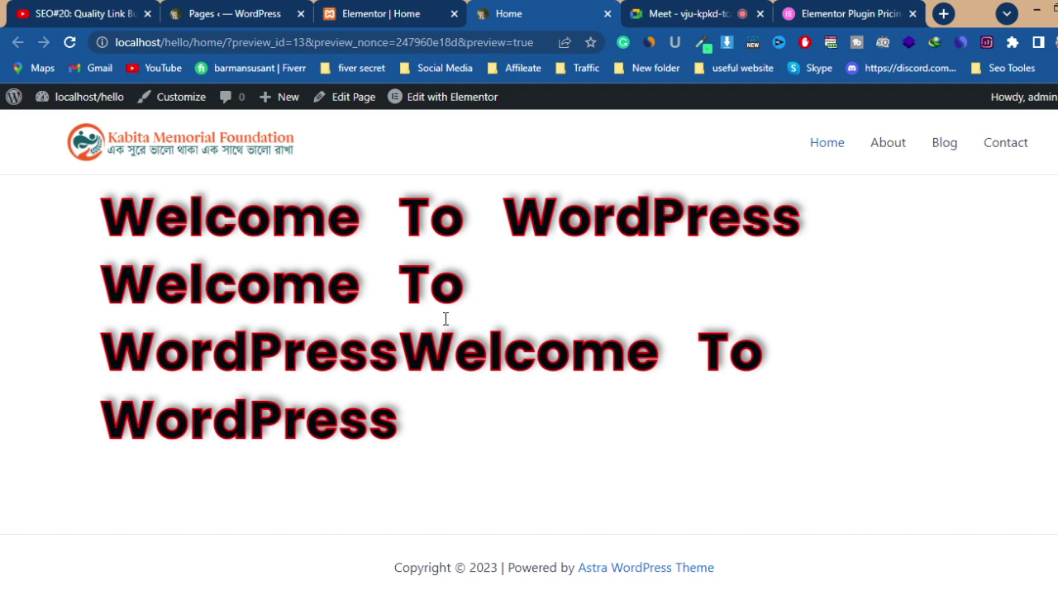
# Step: Delete the heading's section in the Elementor editor and add a new section with two equal columns
pyautogui.click(361, 17)
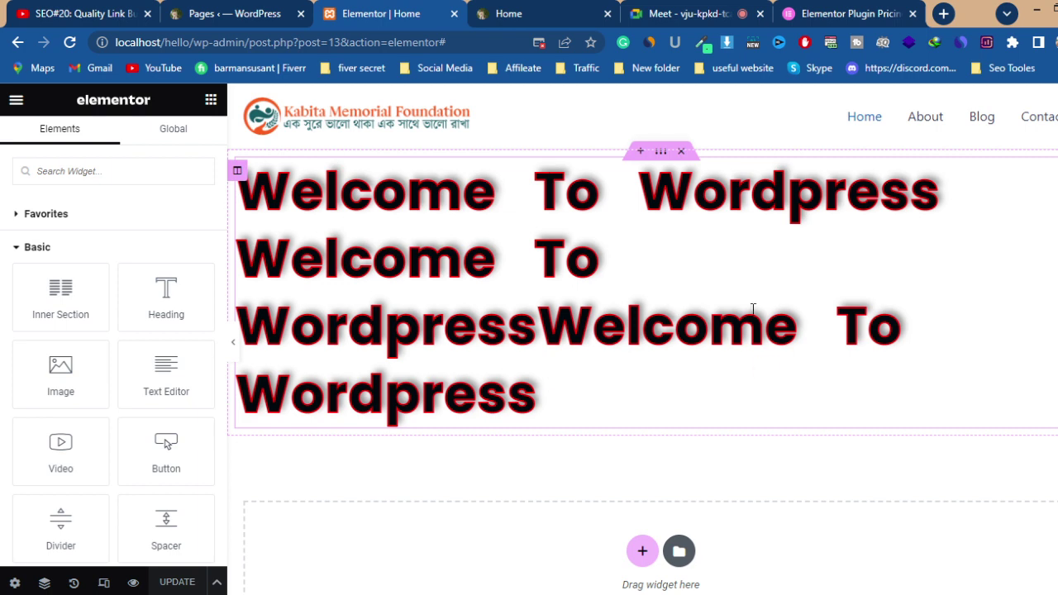
pyautogui.click(681, 152)
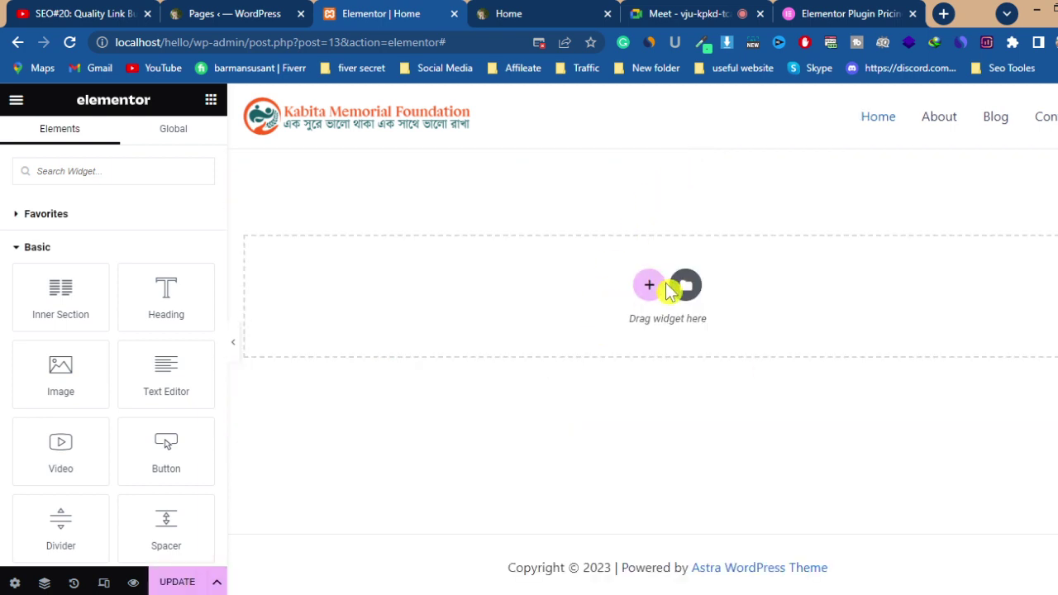
pyautogui.click(648, 288)
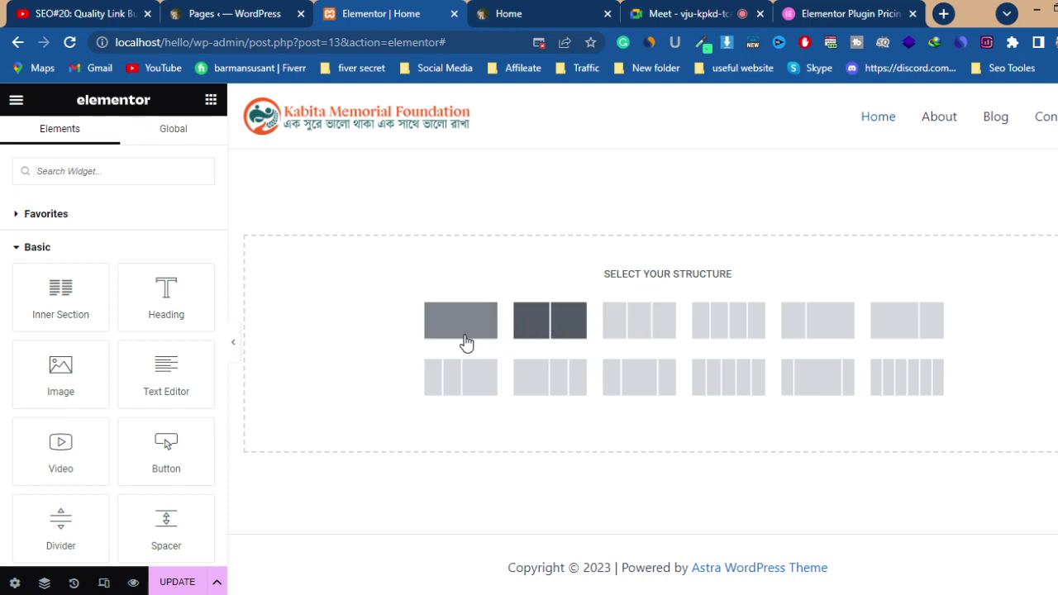
pyautogui.click(550, 329)
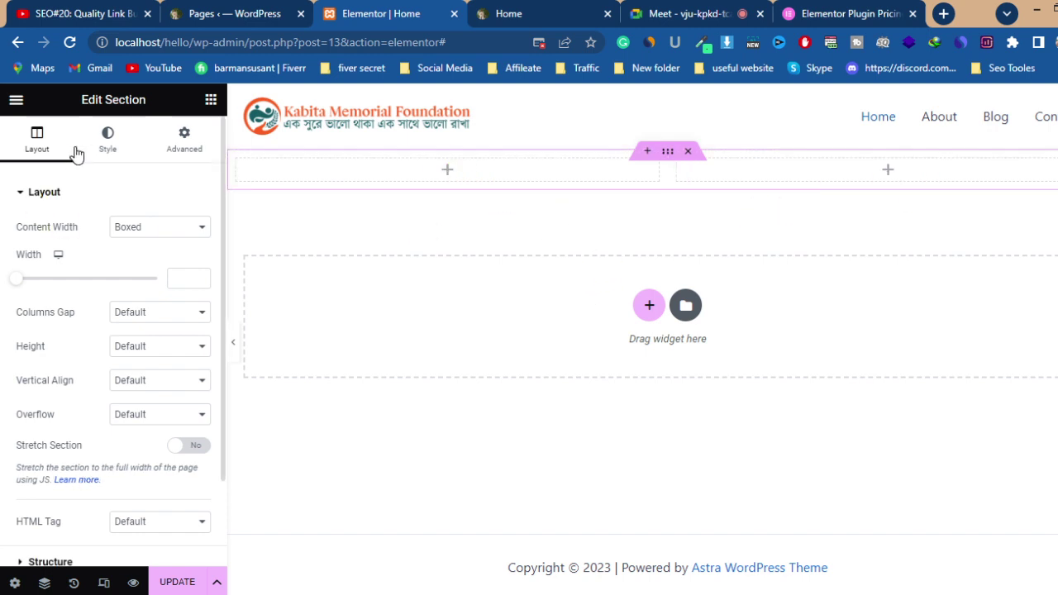
# Step: Add an Image widget to the first column of the new section
pyautogui.click(211, 101)
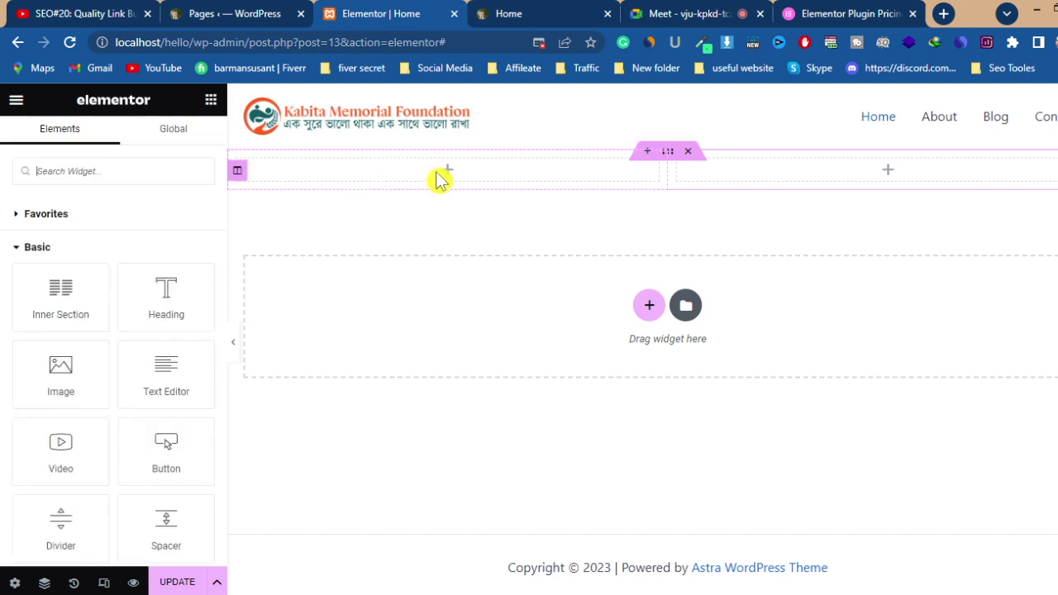
pyautogui.moveTo(65, 382); pyautogui.dragTo(453, 168)
pyautogui.moveTo(513, 286); pyautogui.dragTo(512, 295)
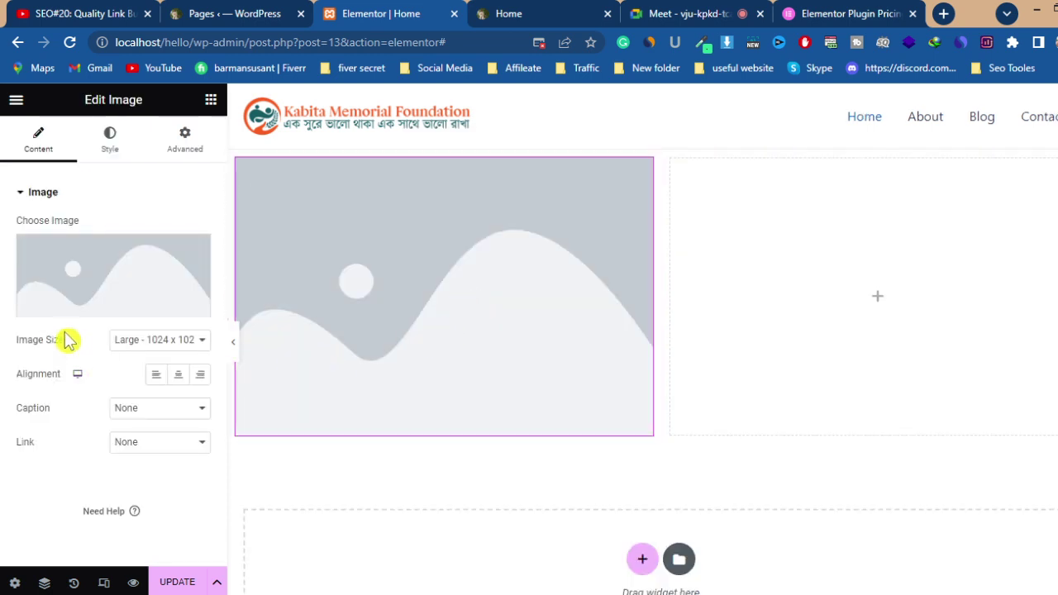
# Step: Set the widget's image to Saree-Collaction-House-of-kurti.png from the media library
pyautogui.moveTo(83, 273)
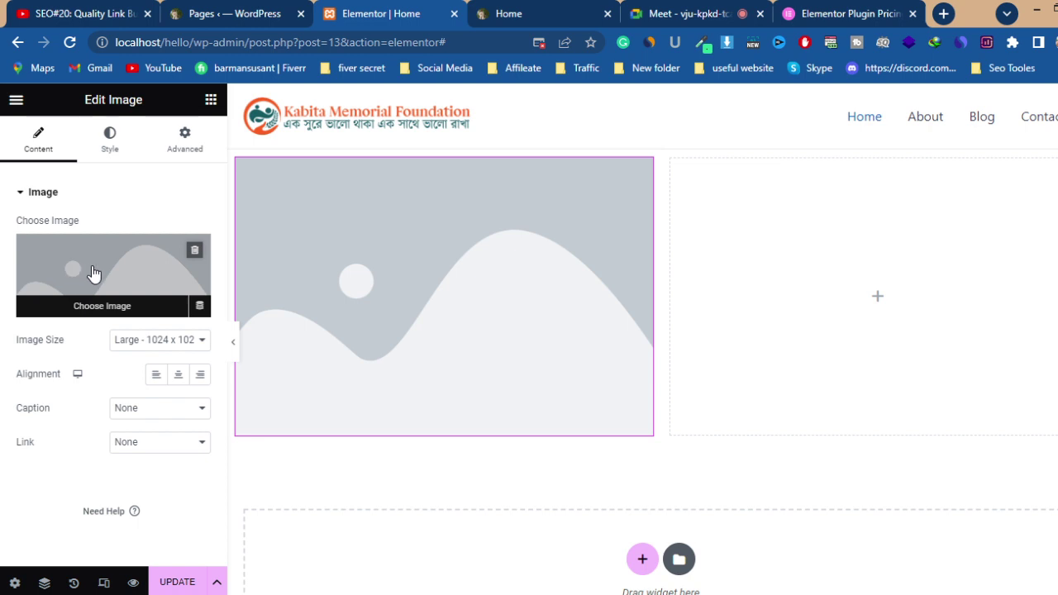
pyautogui.click(93, 273)
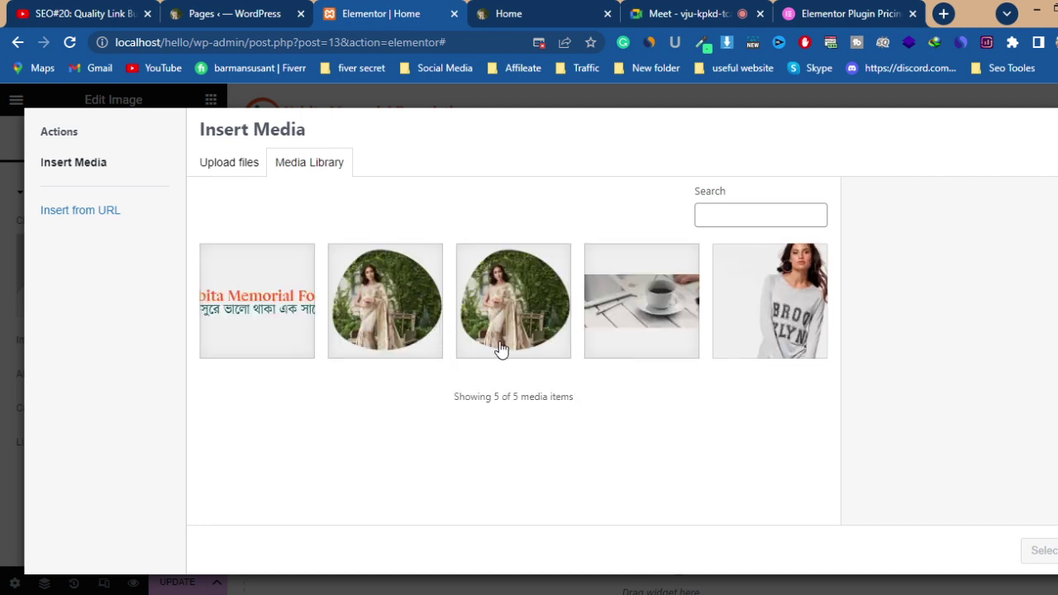
pyautogui.click(639, 319)
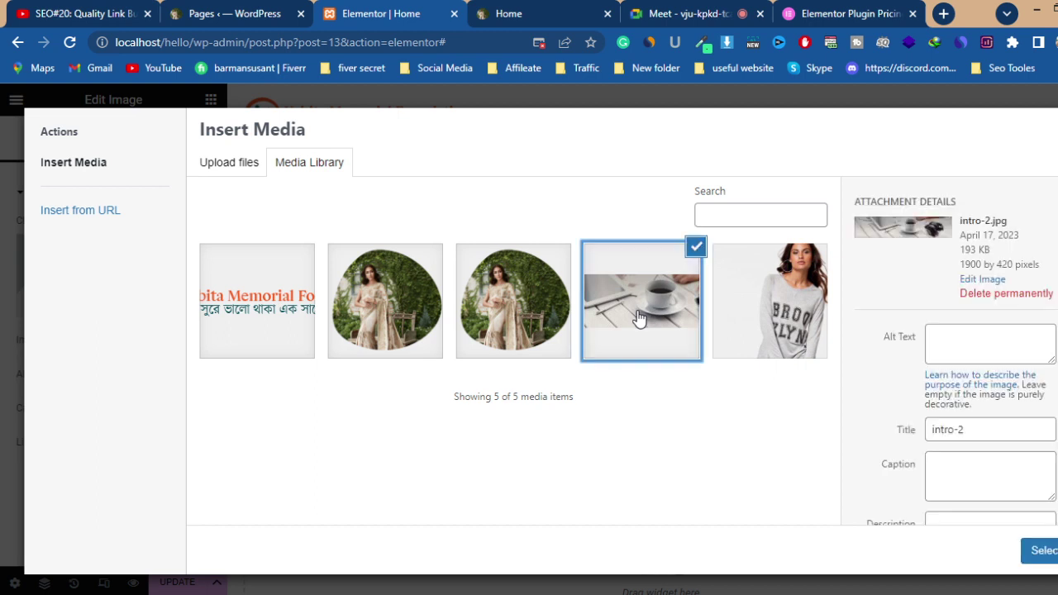
pyautogui.click(538, 324)
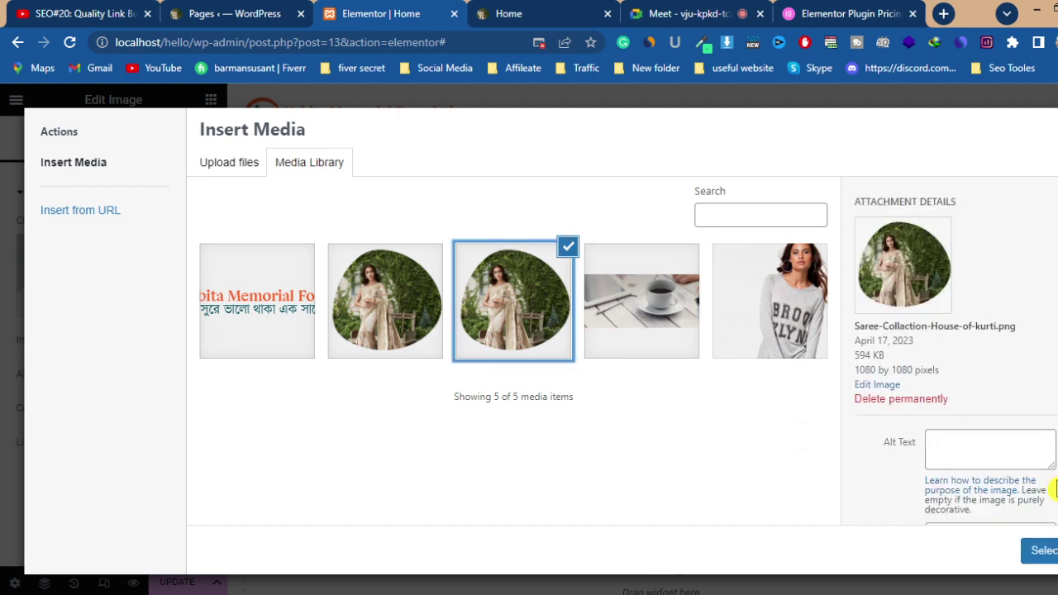
pyautogui.click(1040, 554)
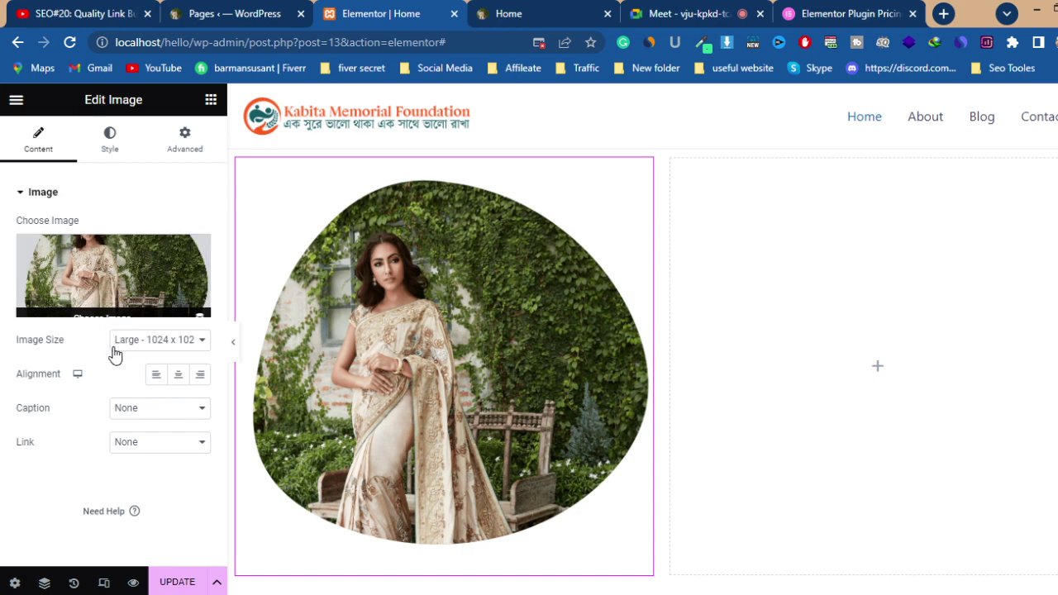
# Step: Try the Thumbnail - 150 x 150, Medium - 300 x 300 and Large - 1024 x 1024 sizes on the image
pyautogui.click(185, 345)
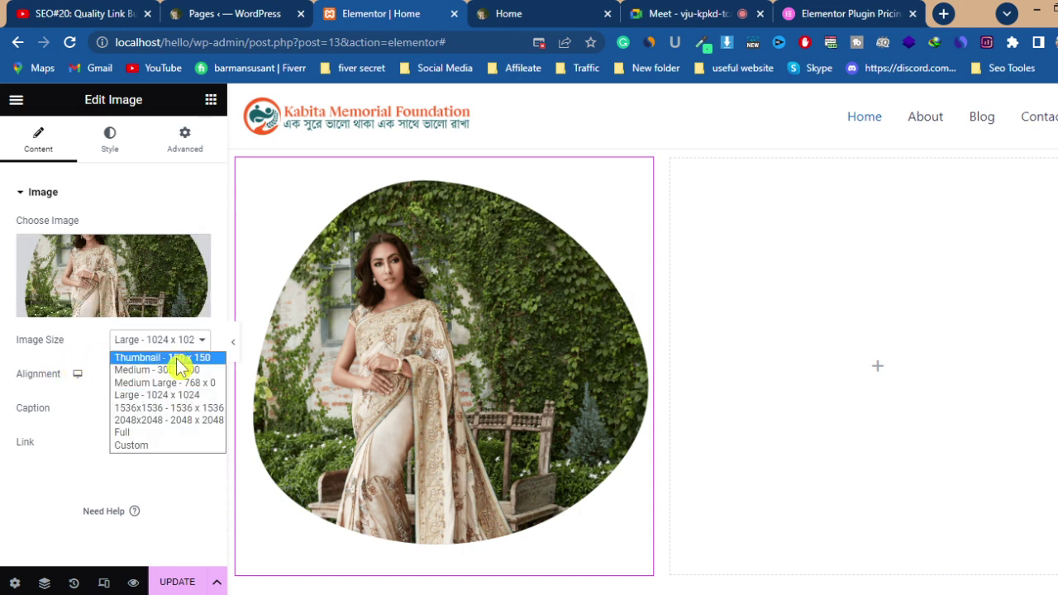
pyautogui.click(176, 360)
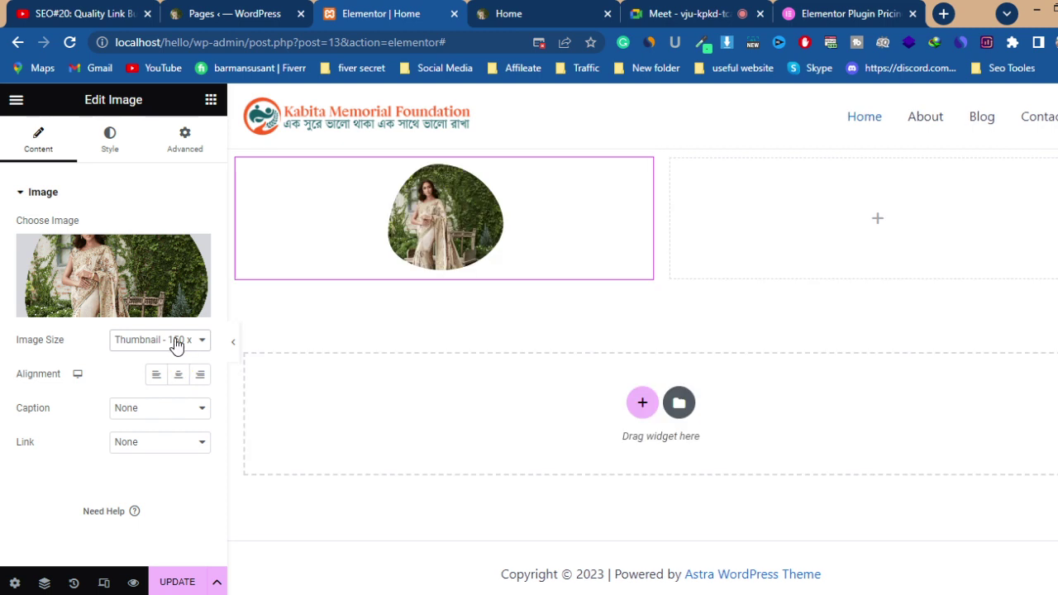
pyautogui.click(175, 344)
pyautogui.click(168, 373)
pyautogui.click(166, 345)
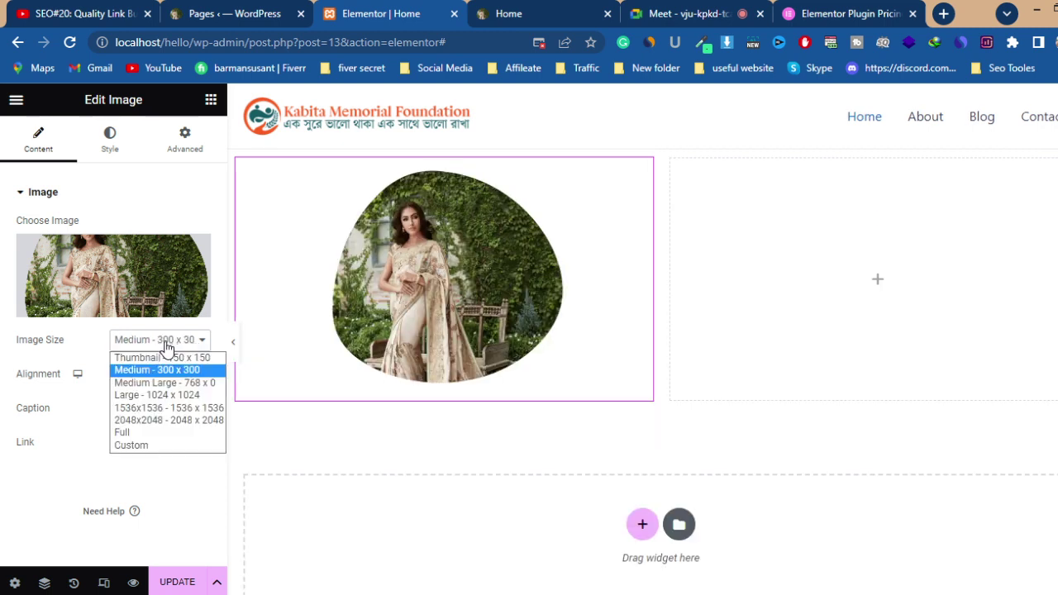
pyautogui.click(159, 396)
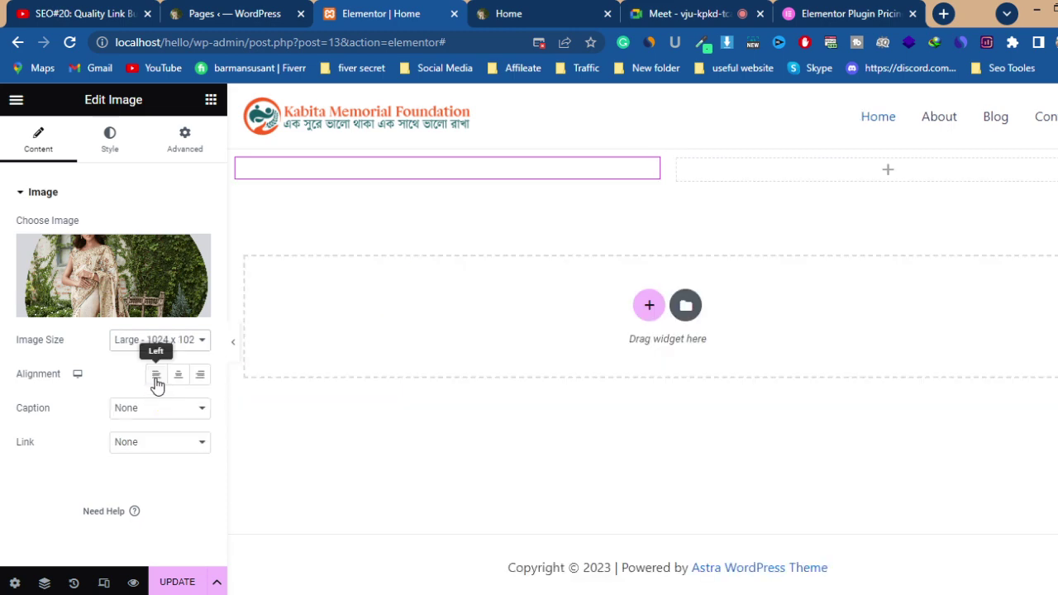
# Step: Try the Full and Custom image sizes, and return the image size to Full
pyautogui.click(166, 341)
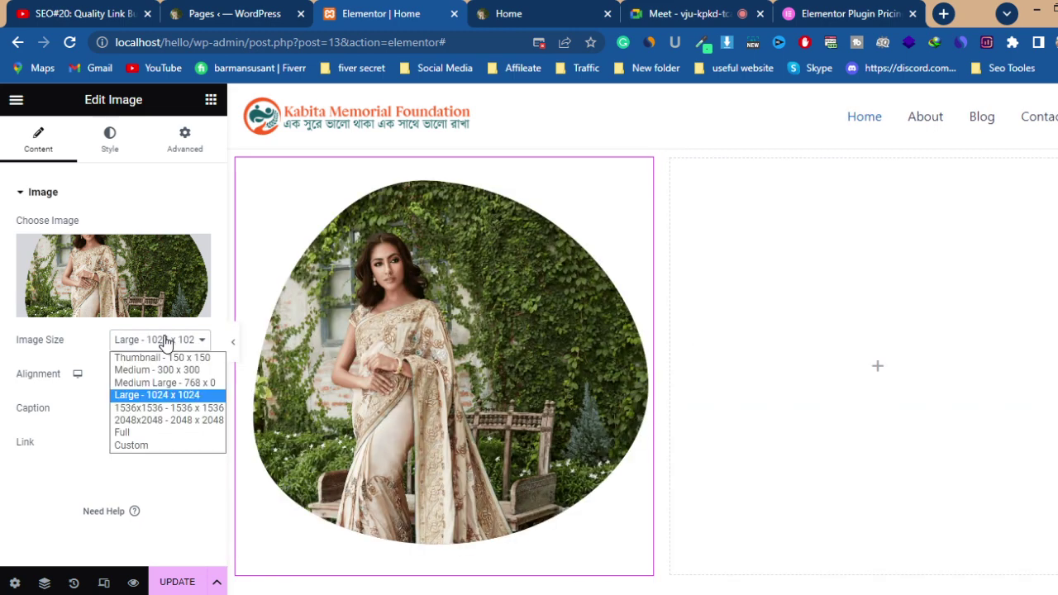
pyautogui.click(174, 433)
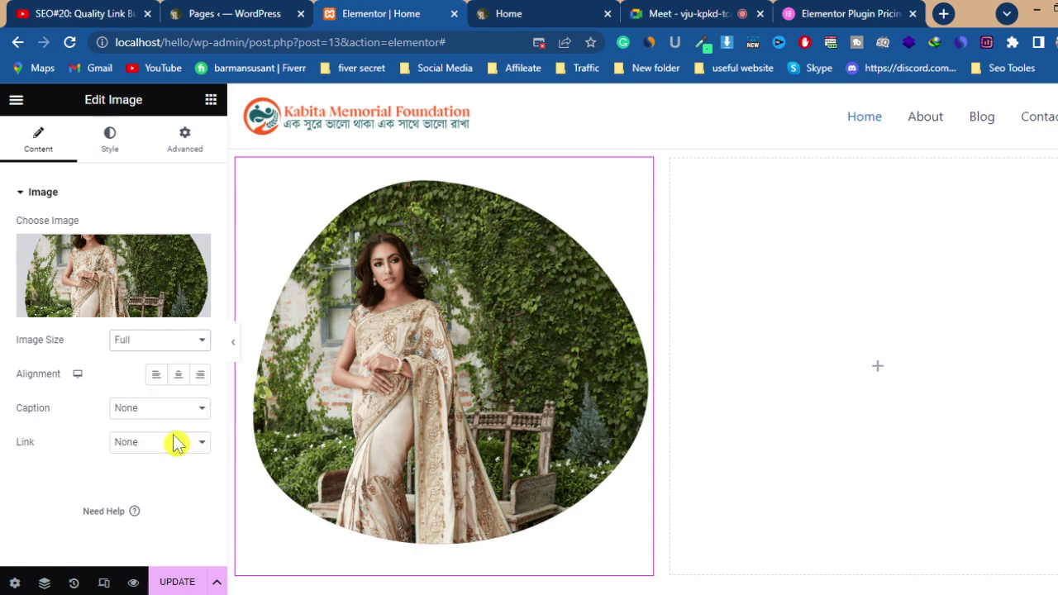
pyautogui.click(174, 352)
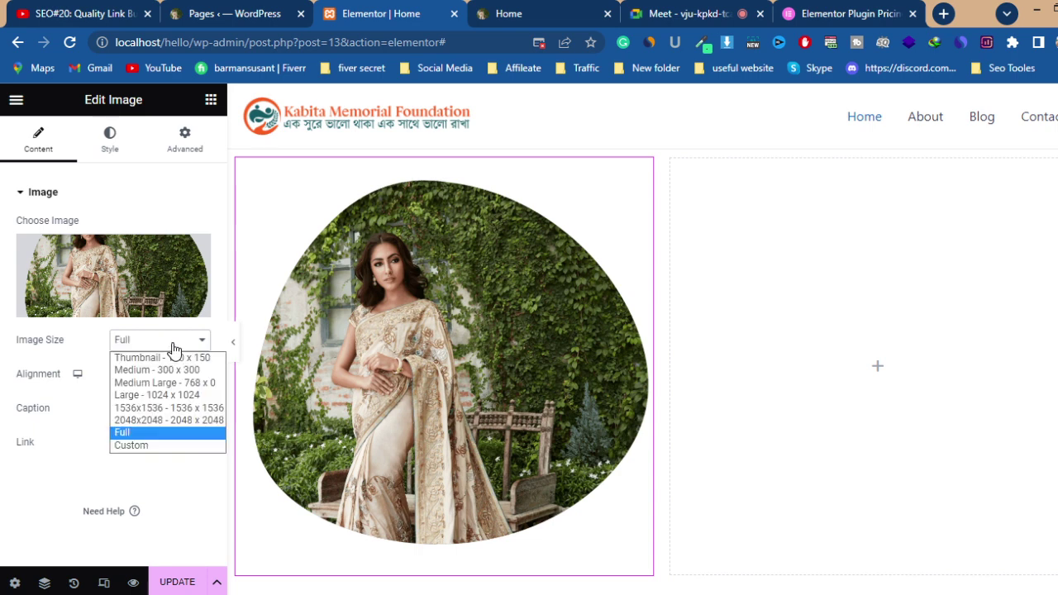
pyautogui.click(166, 456)
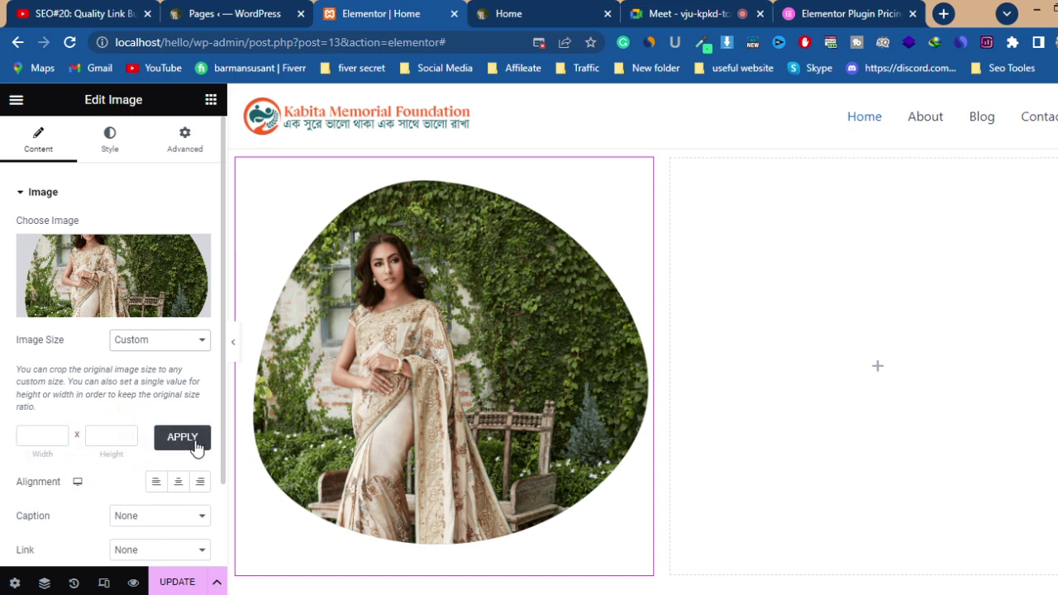
pyautogui.click(173, 344)
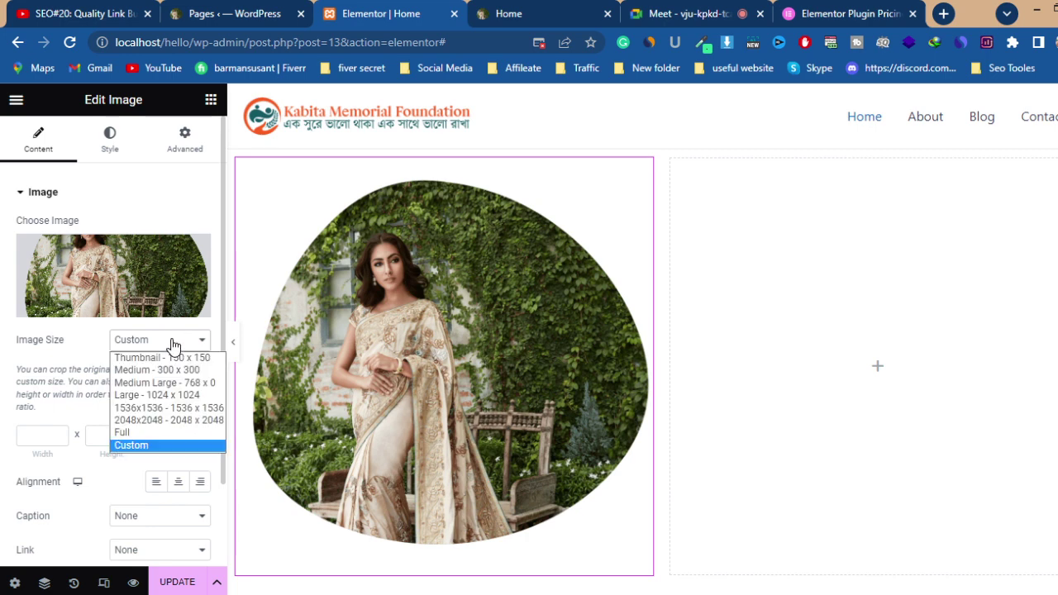
pyautogui.click(163, 433)
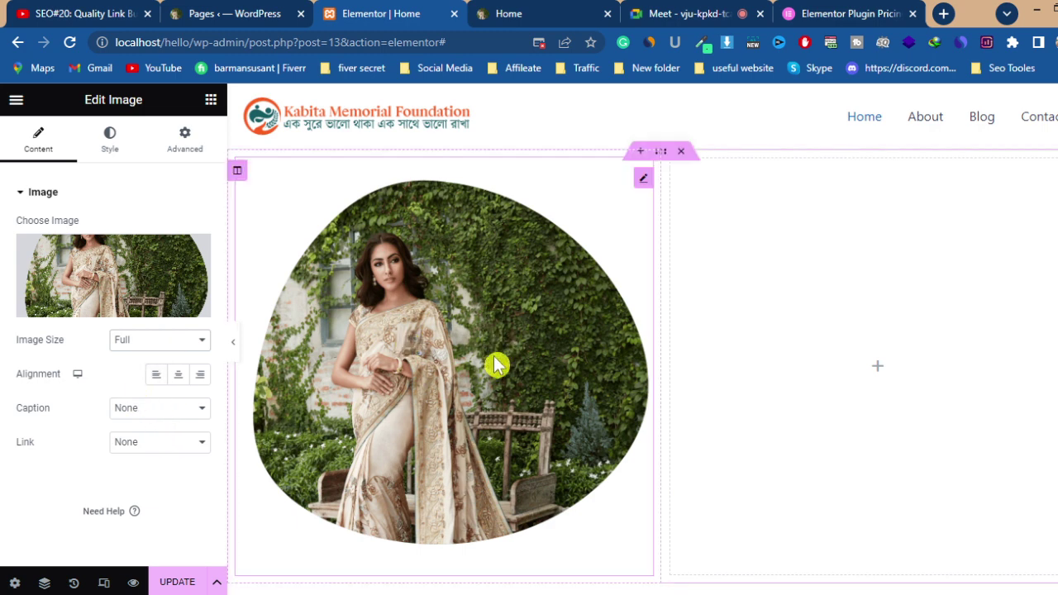
# Step: Align the image to the left of its column and set its size to Thumbnail - 150 x 150
pyautogui.click(155, 376)
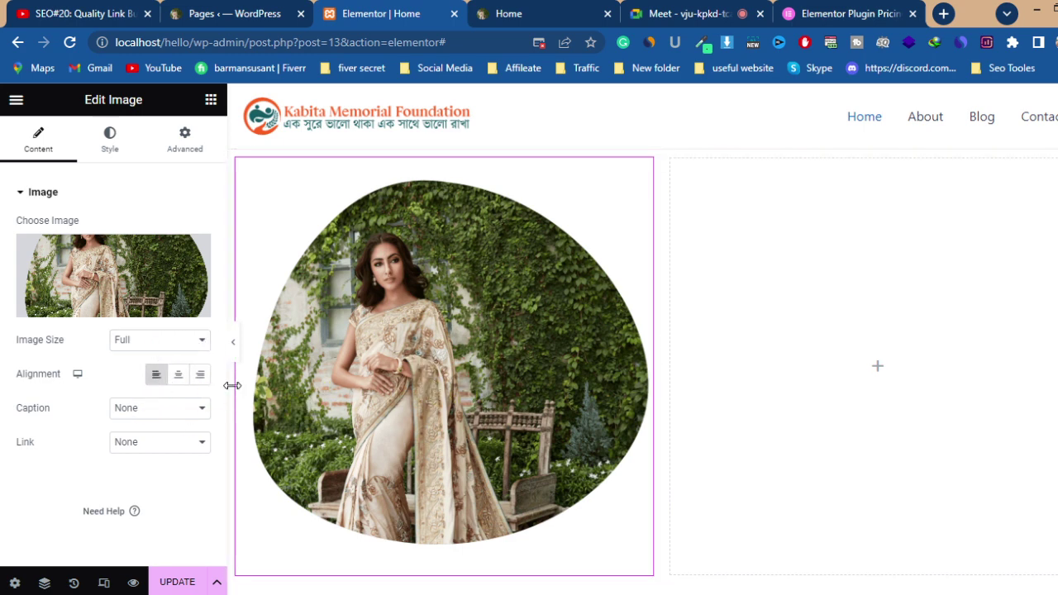
pyautogui.click(154, 341)
pyautogui.click(153, 353)
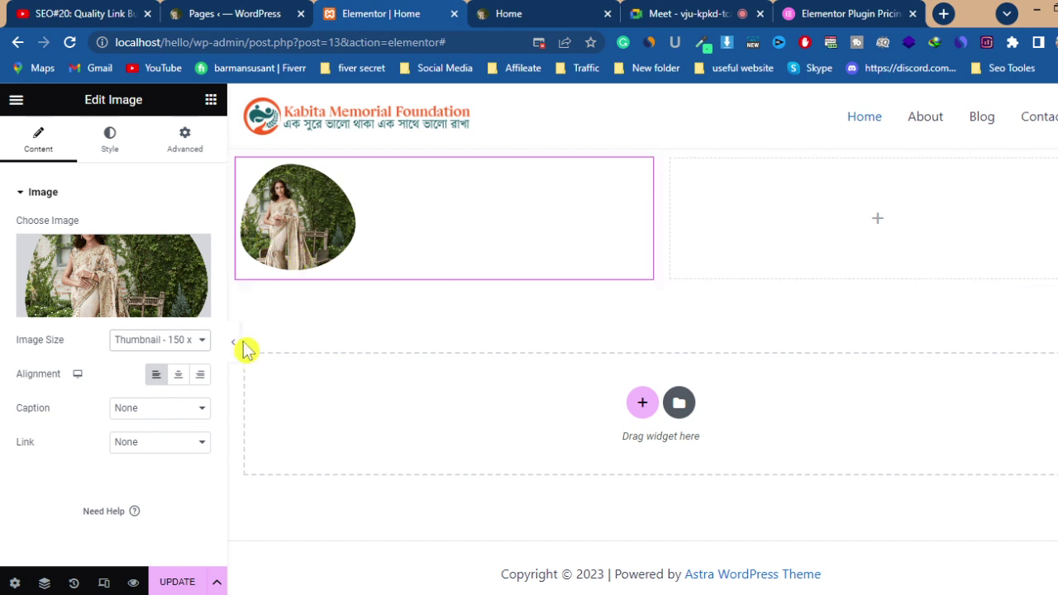
pyautogui.click(153, 380)
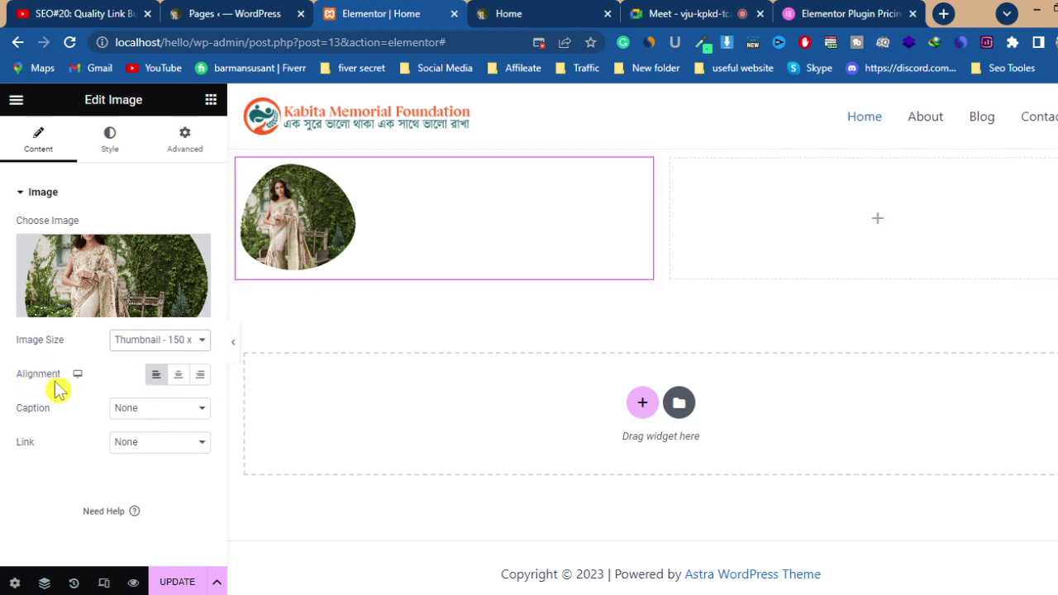